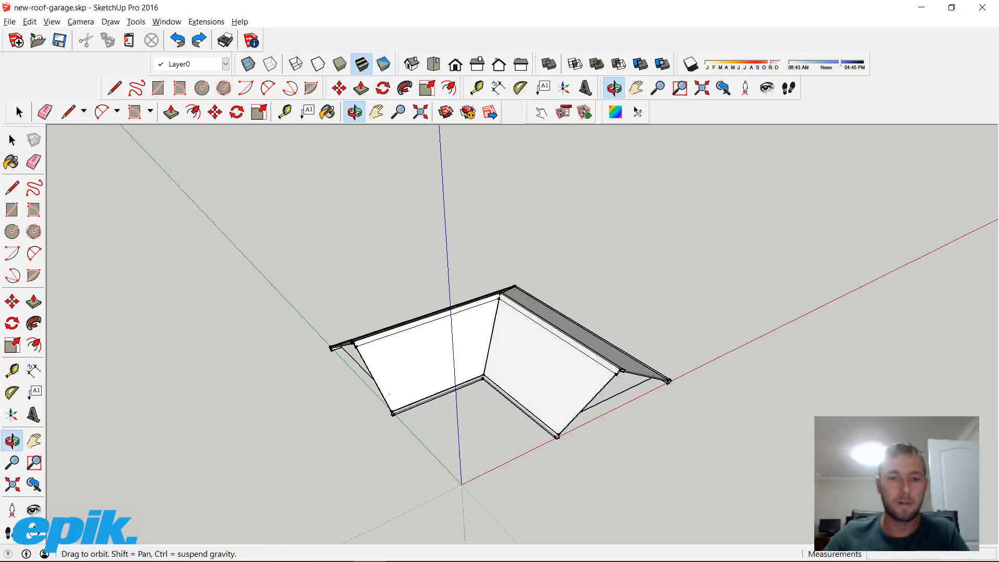
Examine the existing L-shaped garage roof from several sides, including its inner corner and gable ends
middle_click_drag(468, 332, 235, 348)
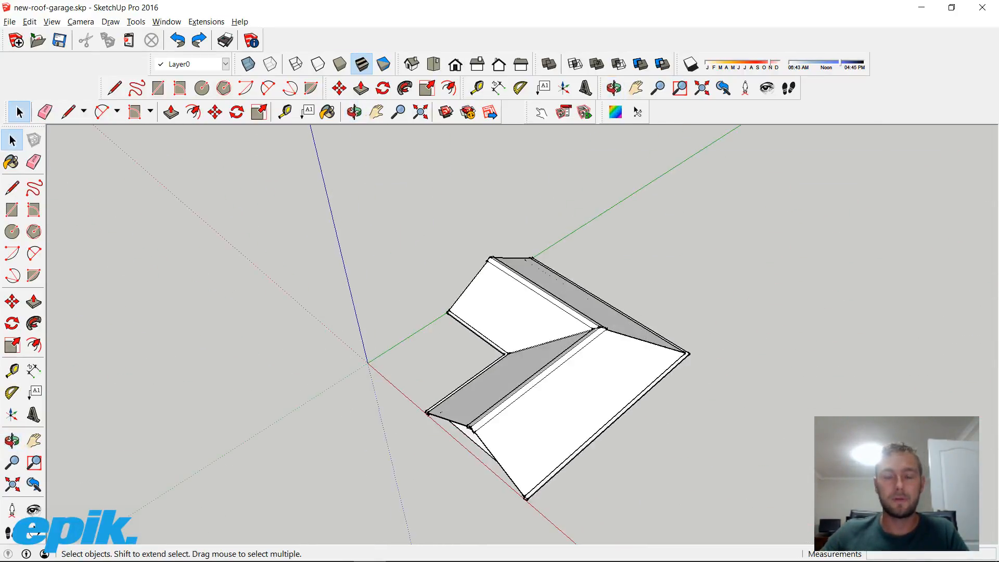
middle_click_drag(573, 338, 499, 339)
middle_click_drag(395, 343, 655, 281)
mouse_move(521, 313)
middle_mouse_down()
mouse_move(484, 327)
mouse_move(525, 302)
mouse_move(530, 312)
middle_mouse_up()
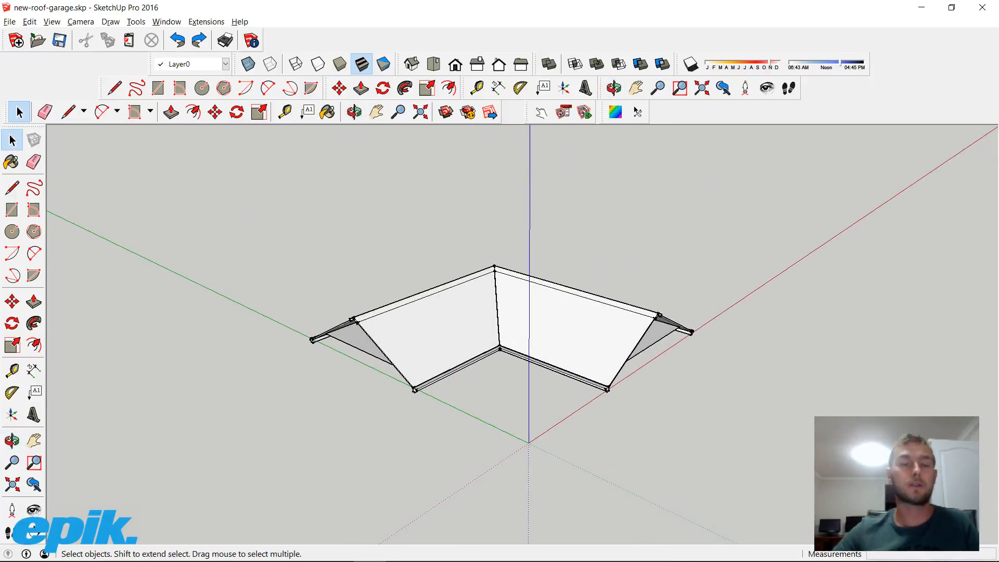
middle_click_drag(525, 322, 541, 338)
middle_click_drag(395, 338, 375, 359)
middle_click_drag(468, 333, 411, 343)
middle_click_drag(572, 354, 593, 369)
scroll(635, 339, "up", 5)
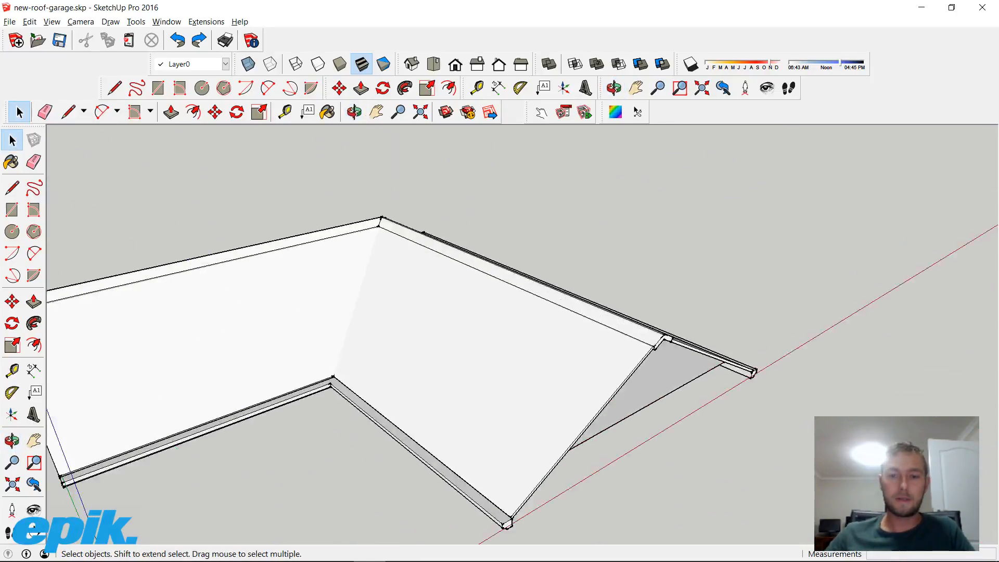
Group the connected ridge capping geometry along the top of the roof
left_click(635, 336)
triple_click(656, 338)
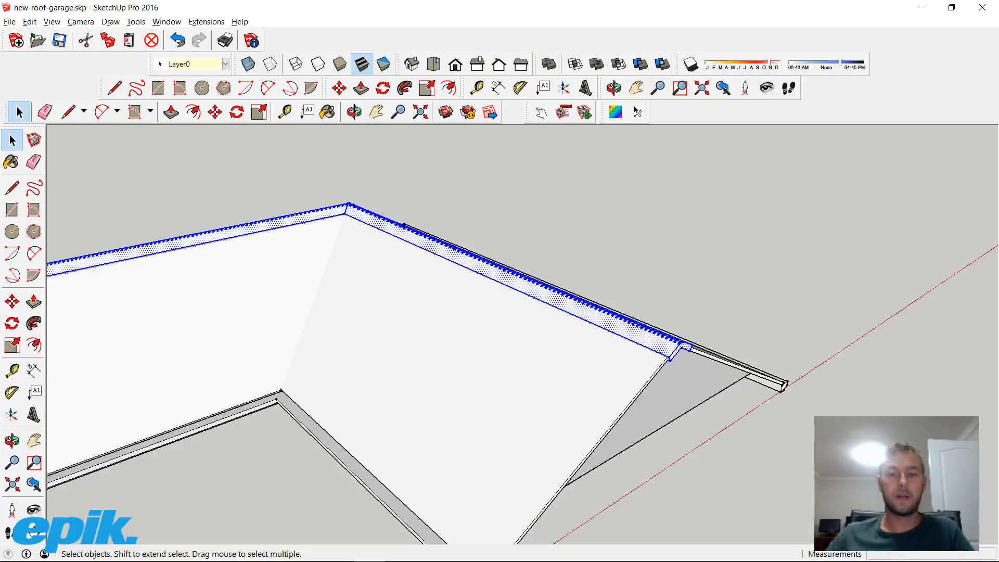
right_click(658, 337)
left_click(697, 435)
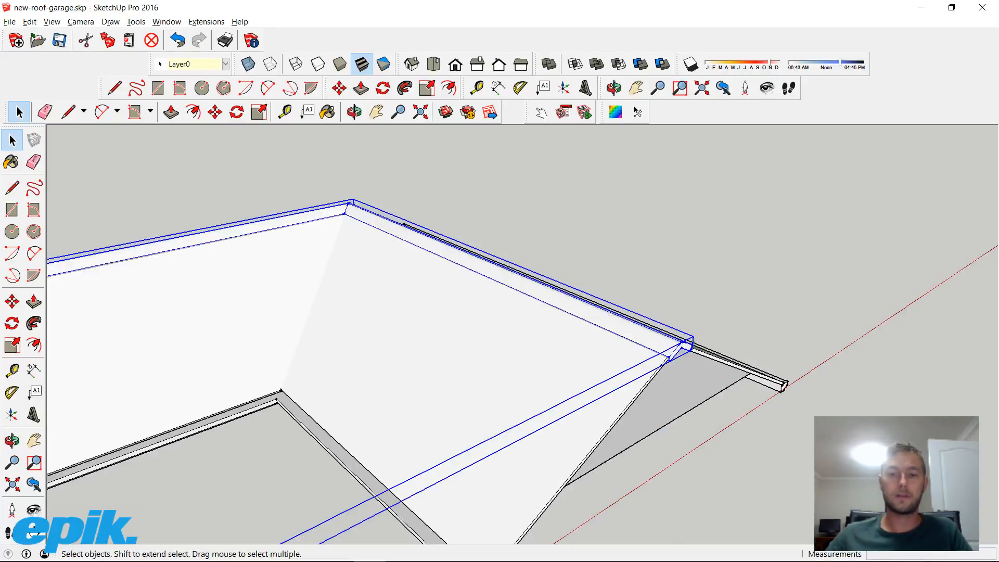
left_click(697, 435)
Inspect the roof's gable ends, underside and the horizontal L-shaped ceiling piece from above and below
scroll(640, 447, "down", 3)
middle_click_drag(640, 447, 613, 372)
left_click(644, 319)
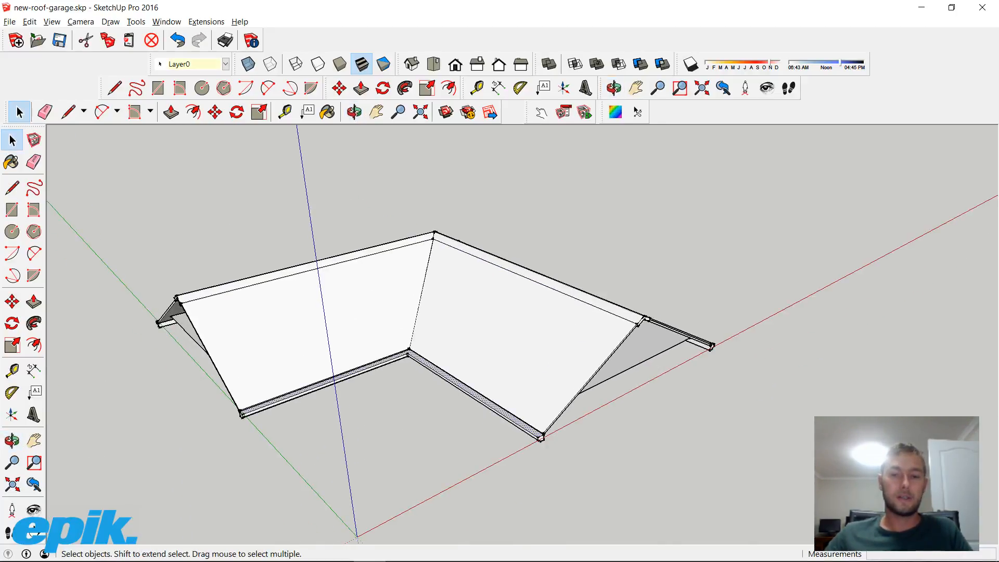
middle_click_drag(644, 319, 520, 244)
left_click(593, 353)
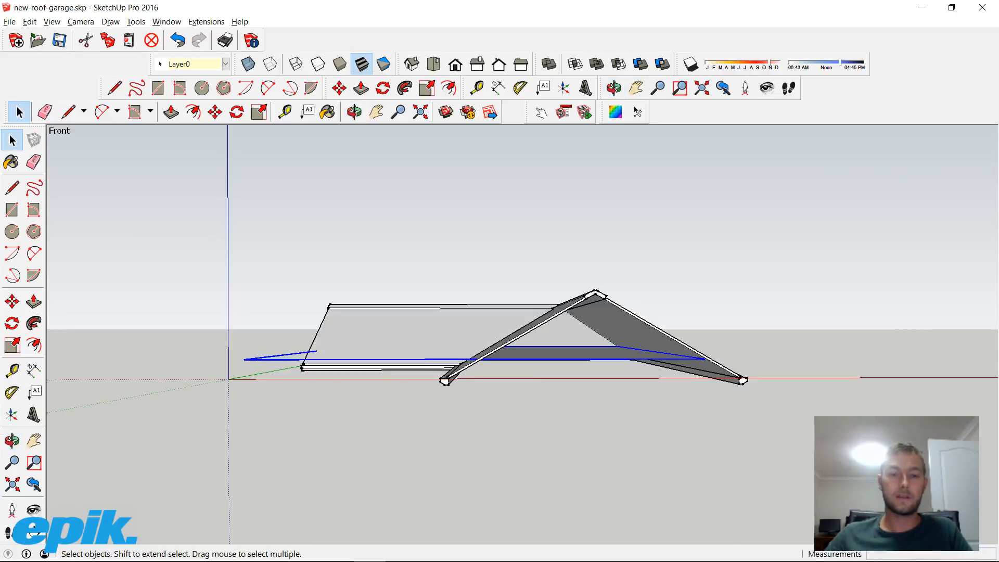
middle_click_drag(593, 353, 562, 458)
middle_click_drag(598, 416, 556, 218)
middle_click_drag(521, 249, 666, 416)
middle_click_drag(546, 395, 479, 364)
middle_click_drag(635, 281, 374, 390)
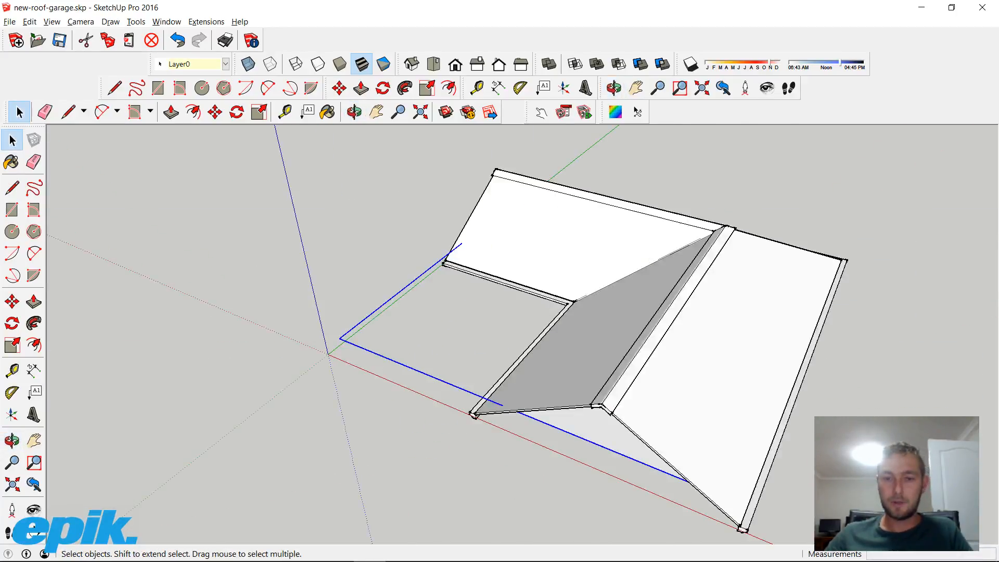
middle_click_drag(520, 395, 650, 322)
middle_click_drag(520, 364, 666, 218)
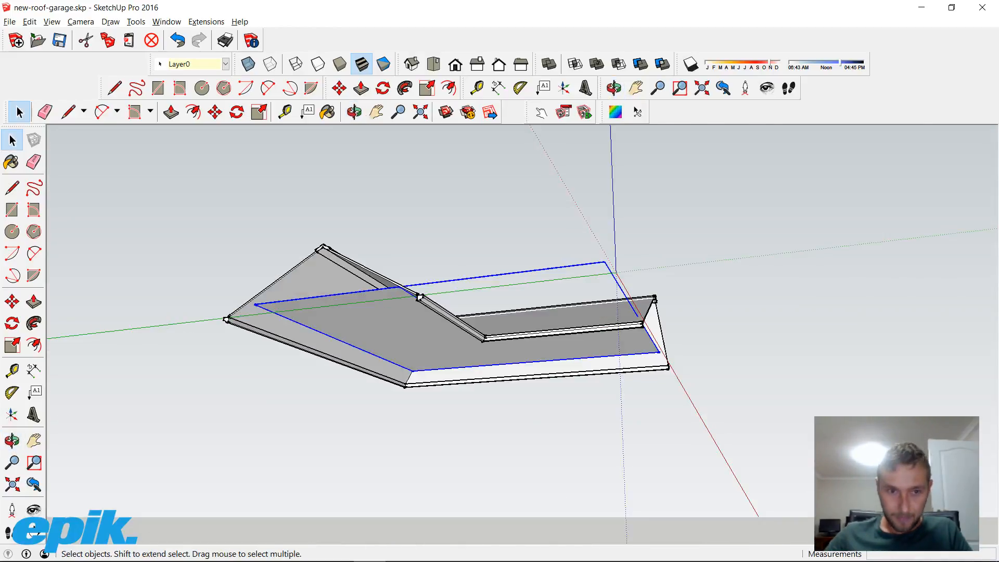
middle_click_drag(520, 323, 396, 427)
key("Delete")
middle_click_drag(468, 364, 513, 380)
middle_click_drag(565, 218, 591, 224, "shift")
middle_click_drag(468, 375, 546, 281)
Delete the entire existing roof model
left_click_drag(326, 139, 890, 459)
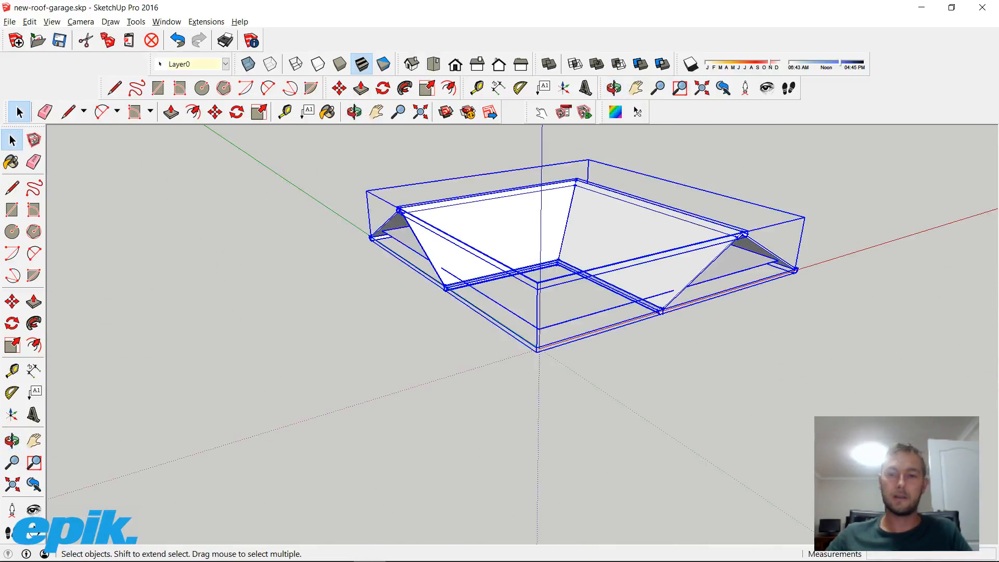
key("Delete")
middle_click_drag(522, 312, 505, 338)
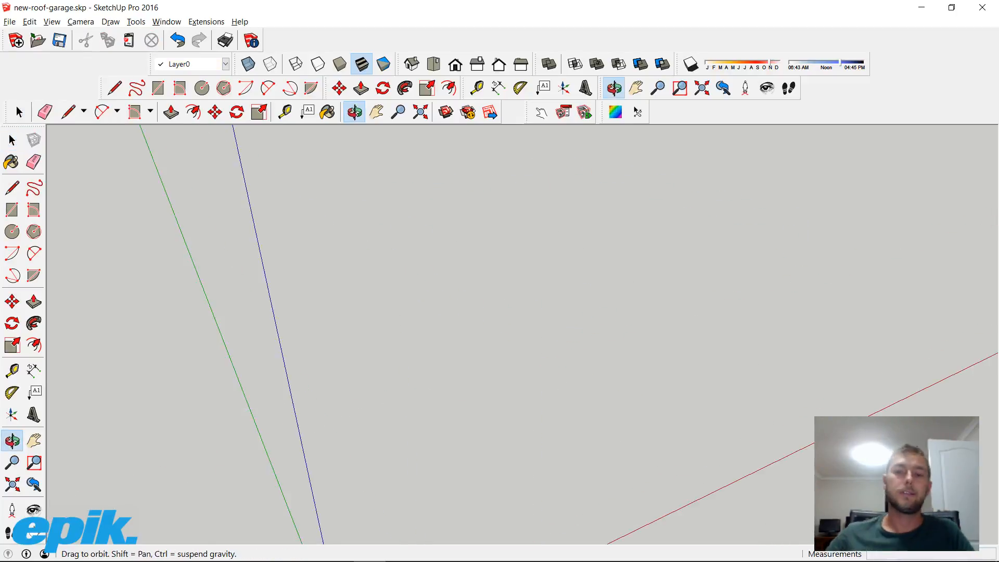
Import roof-garage2.dxf through the FreeDXF importer with the units set to Centimeters
left_click(166, 21)
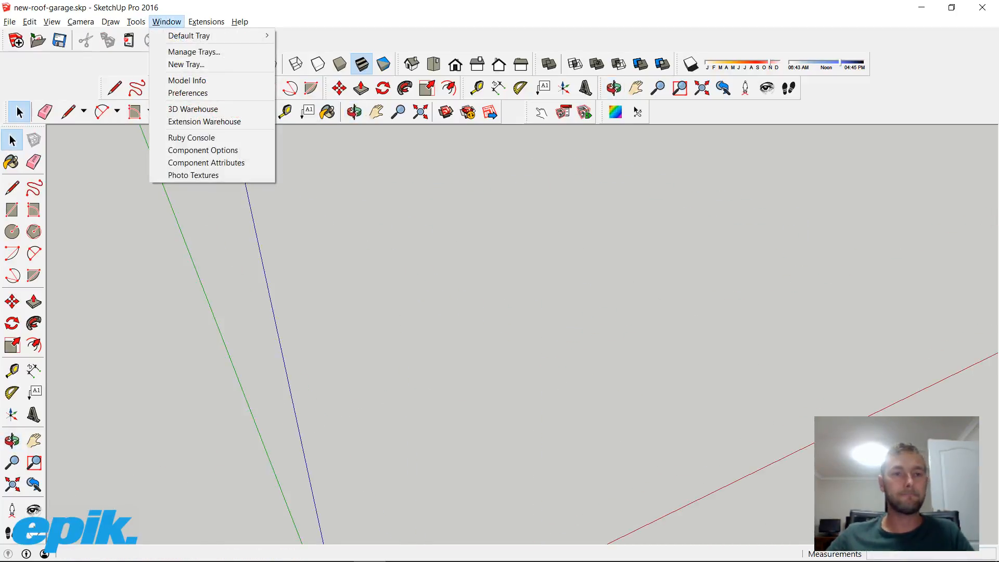
left_click(219, 47)
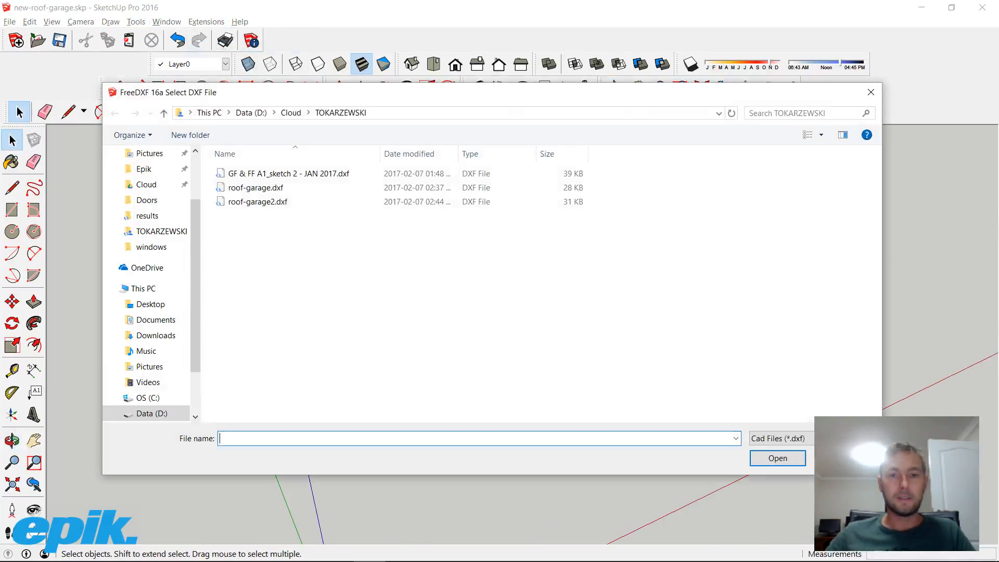
left_click(258, 201)
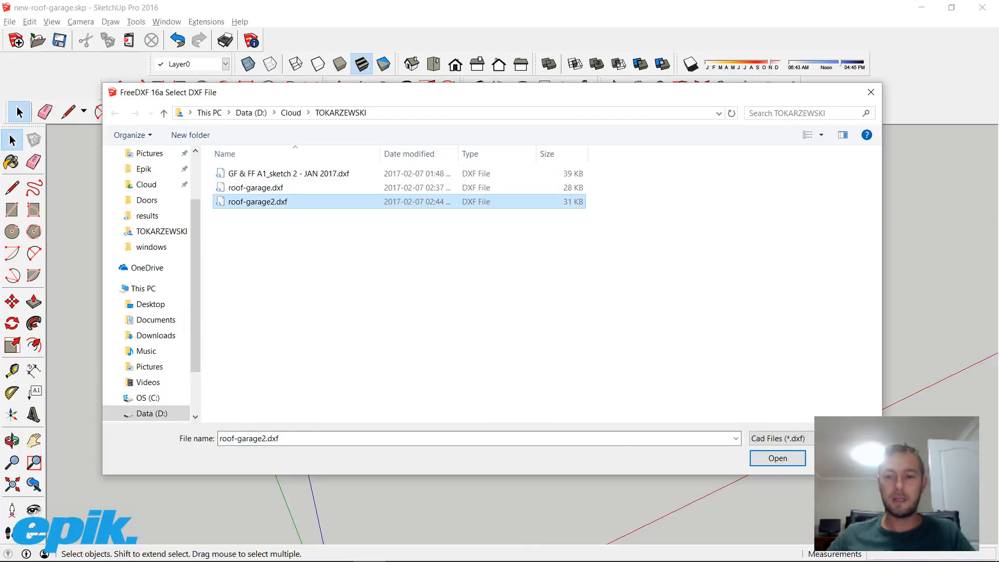
left_click(777, 457)
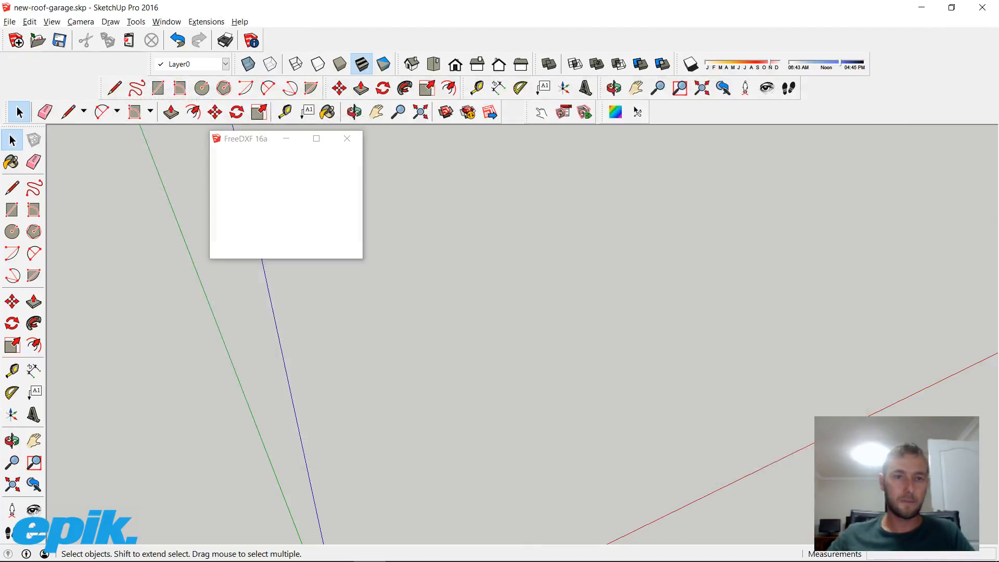
left_click(318, 167)
left_click(314, 178)
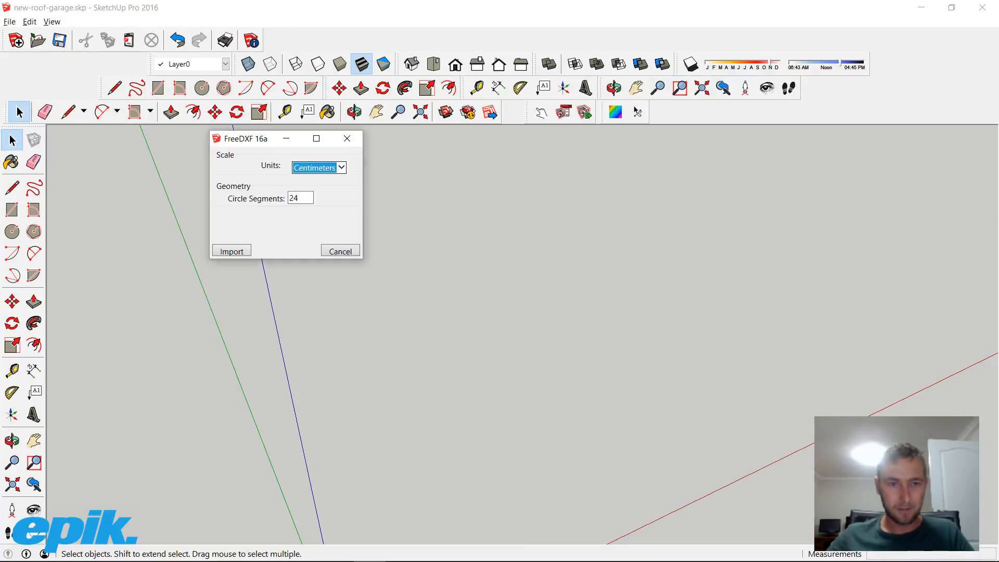
left_click(231, 251)
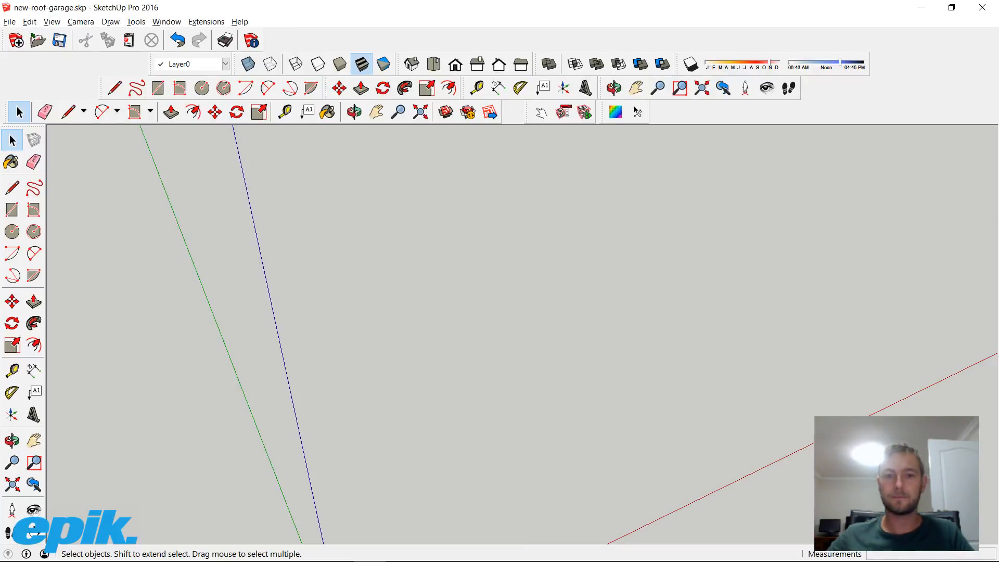
Move the imported roof outline closer to the origin
left_click_drag(443, 178, 657, 258)
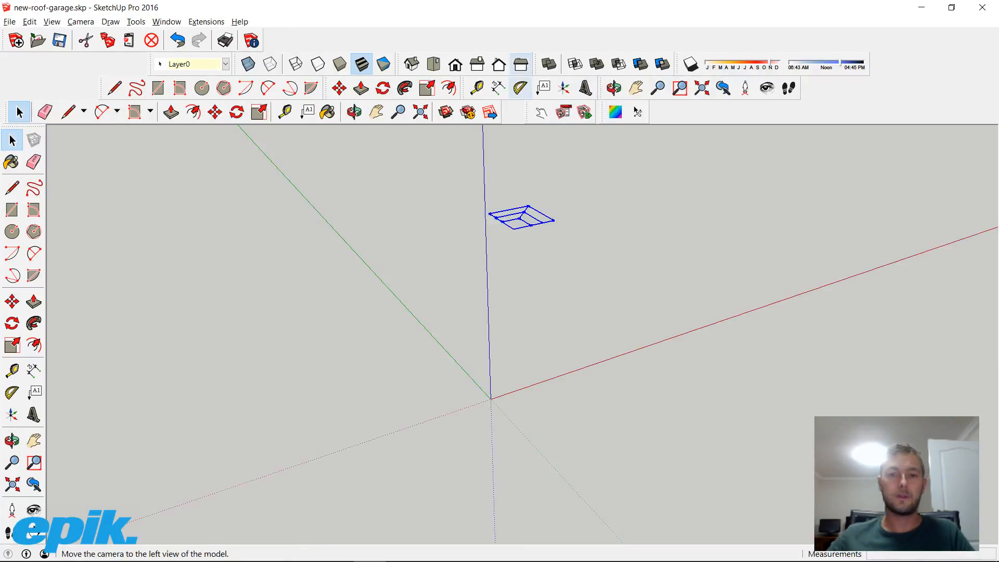
left_click(339, 88)
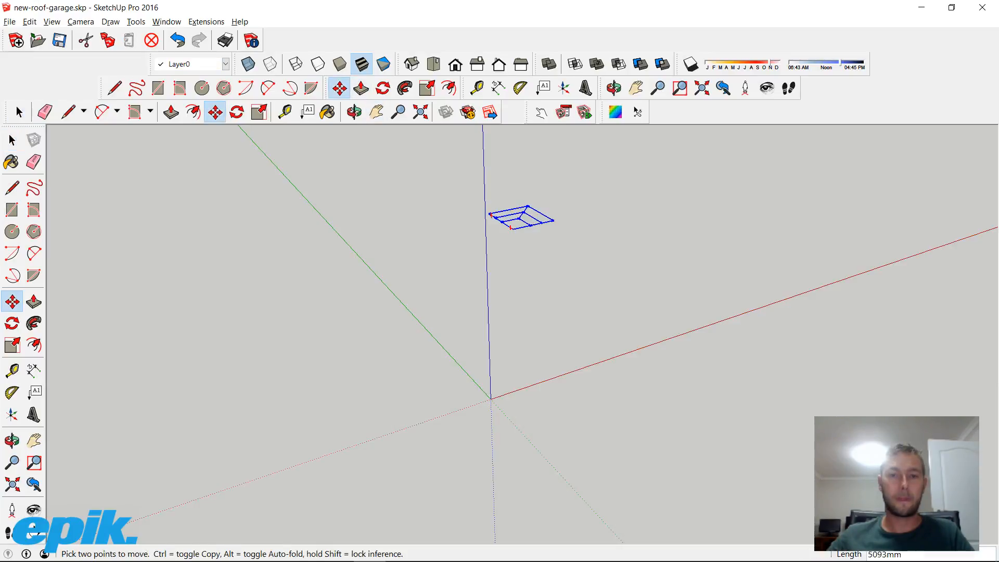
left_click(499, 385)
scroll(598, 408, "up", 2)
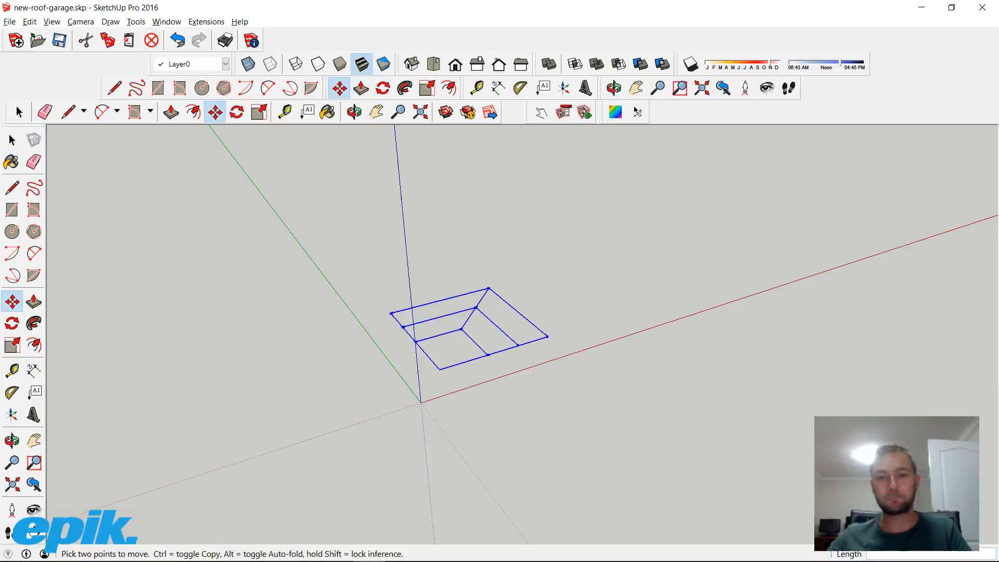
scroll(574, 386, "up", 3)
middle_click_drag(574, 386, 499, 426)
key("space")
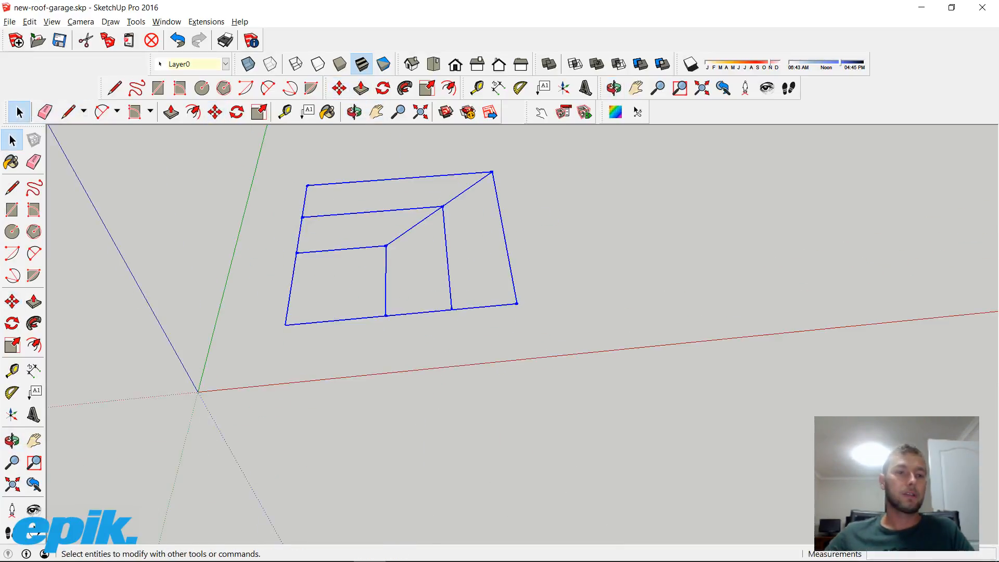
Explode the imported outline and its nested group into separate edges
middle_click_drag(453, 268, 475, 263)
scroll(474, 262, "up", 3)
right_click(438, 307)
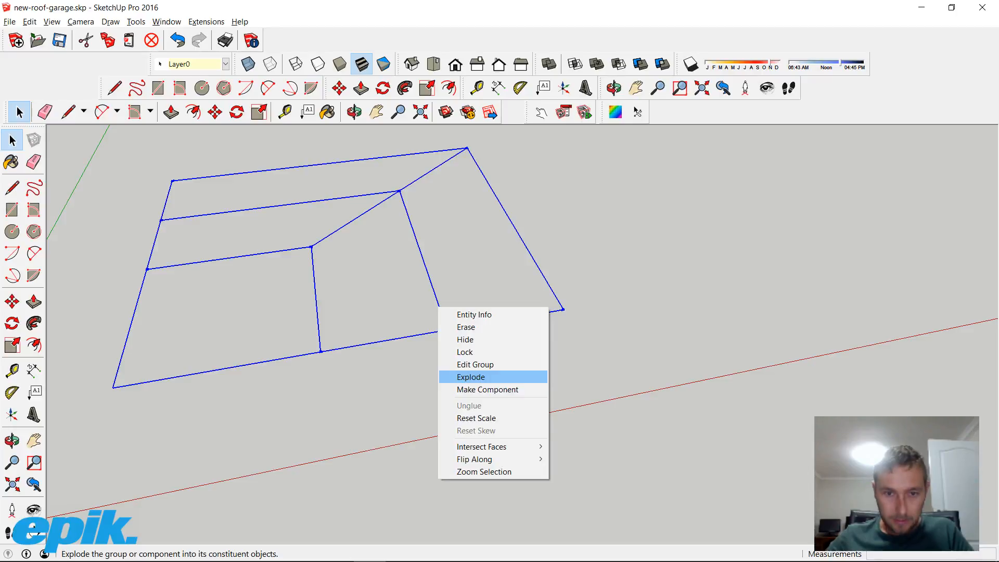
left_click(471, 376)
right_click(446, 325)
left_click(478, 395)
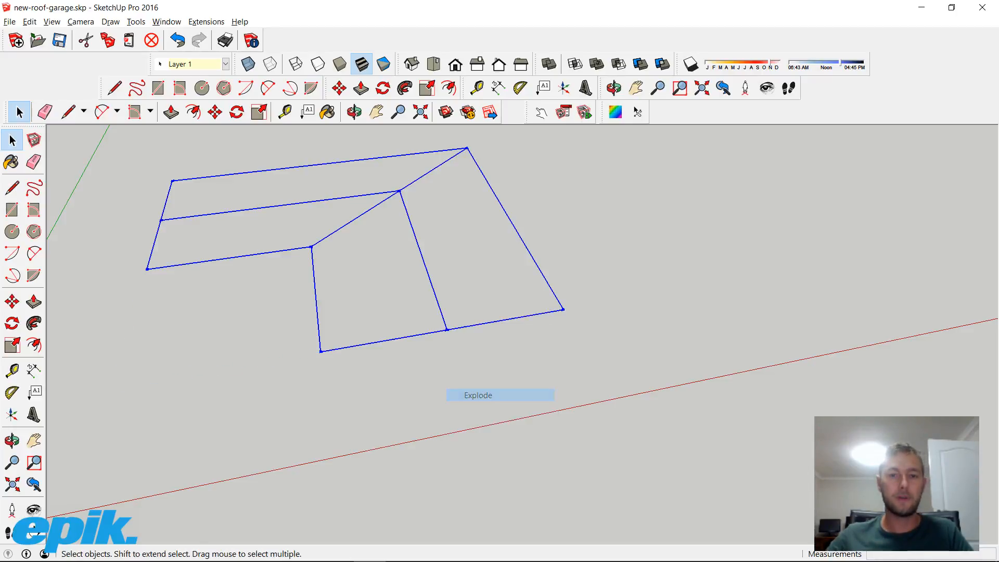
left_click(478, 395)
left_click(505, 319)
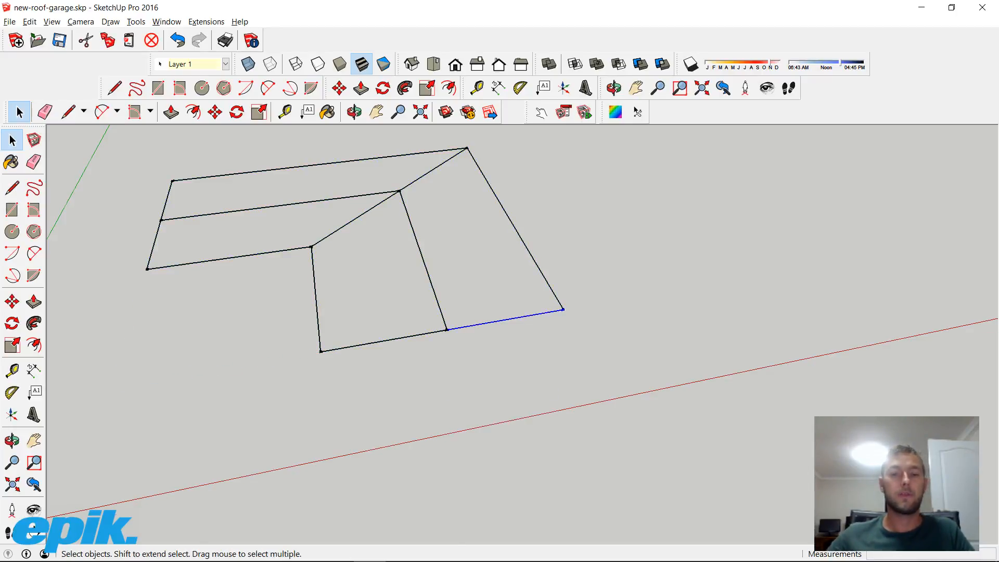
Move the whole roof outline so the lower inner corner of its wing sits on the origin
middle_click_drag(505, 319, 578, 315)
scroll(412, 364, "down", 2)
left_click_drag(282, 175, 746, 395)
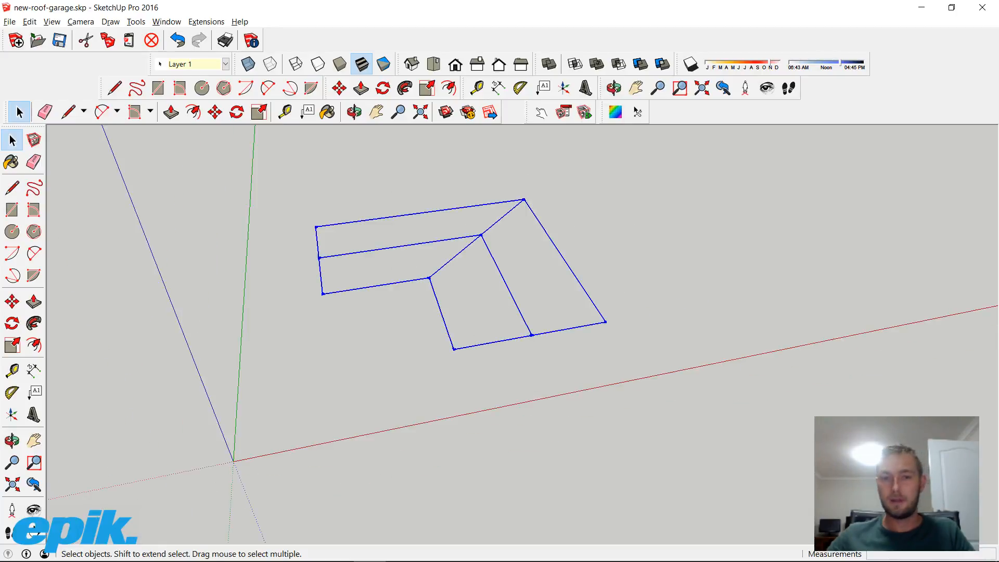
key("m")
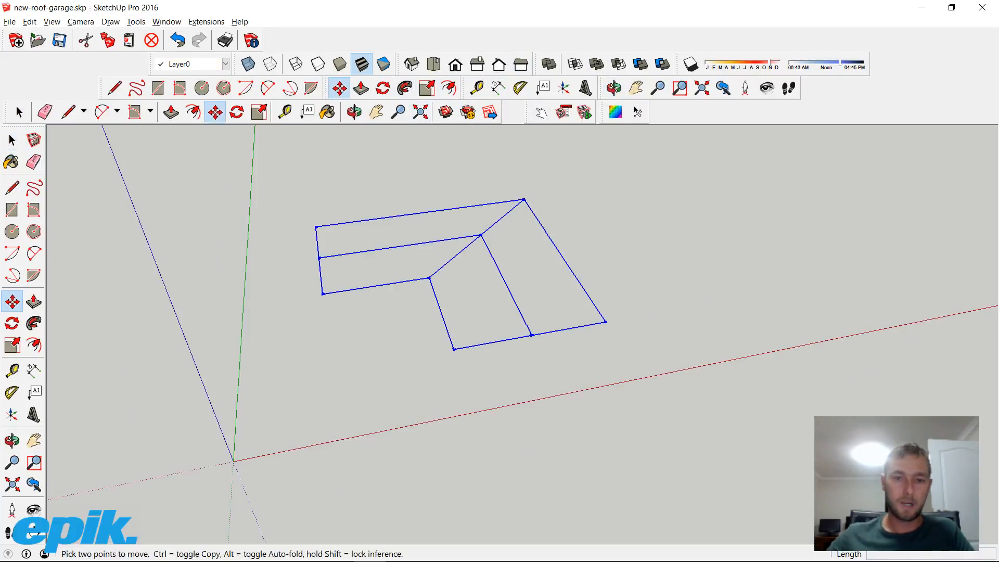
left_click(453, 349)
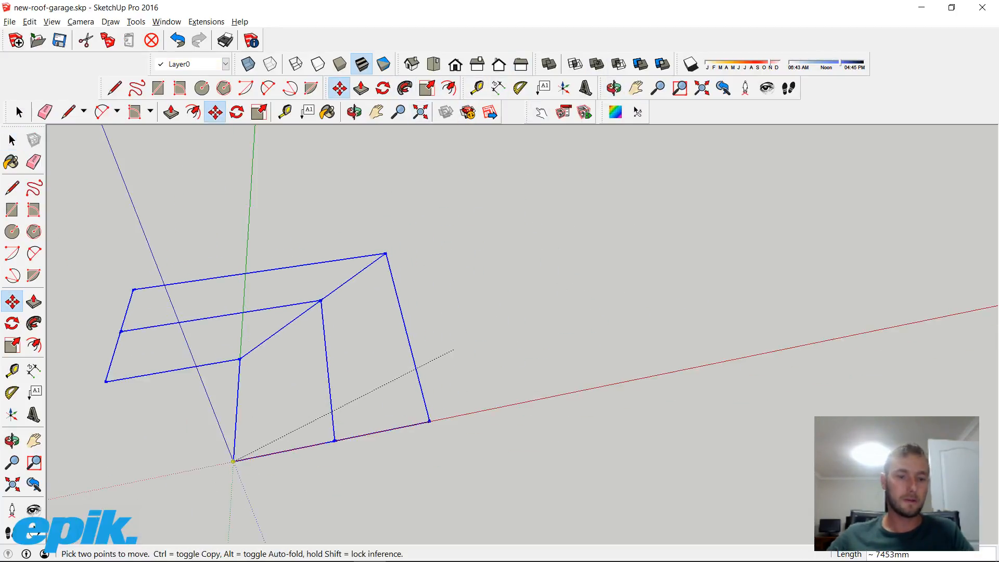
left_click(233, 461)
Move the outline about 4270 mm along the red axis so its other gable end meets the green axis, and clear the selection
middle_click_drag(234, 461, 602, 374, "shift")
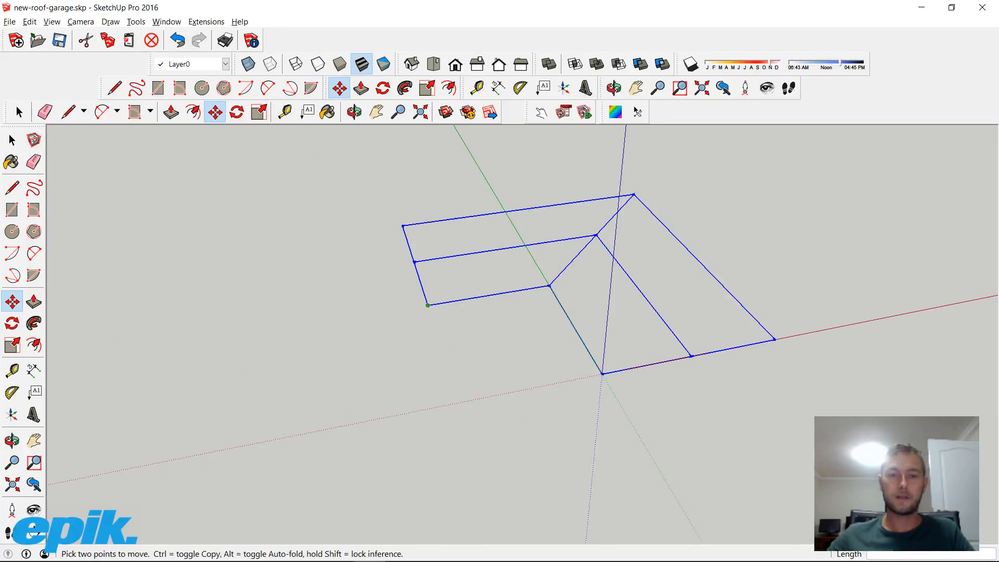
left_click(428, 305)
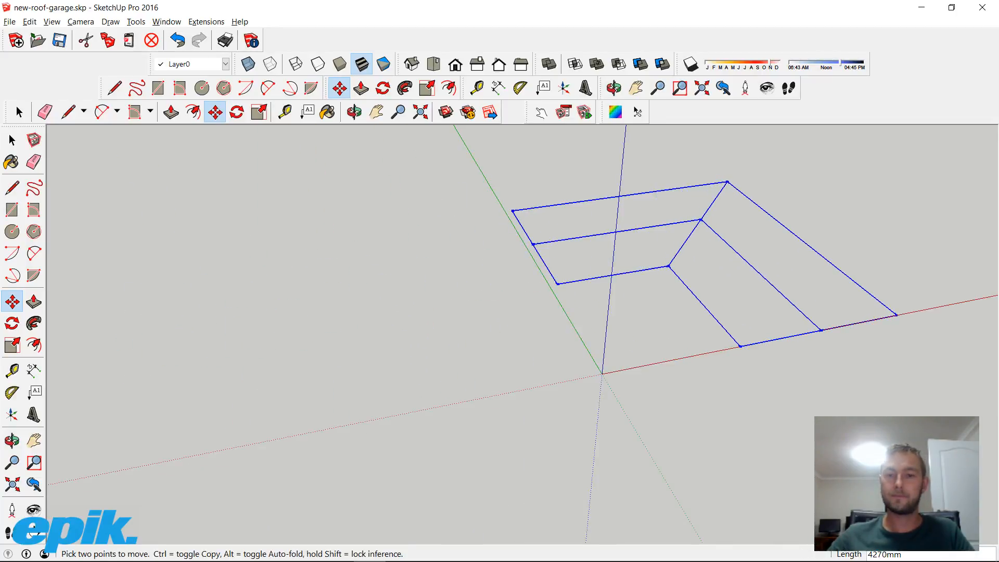
middle_click_drag(602, 312, 400, 323)
key("space")
key("ctrl+t")
left_click_drag(243, 187, 724, 435)
scroll(653, 437, "up", 2)
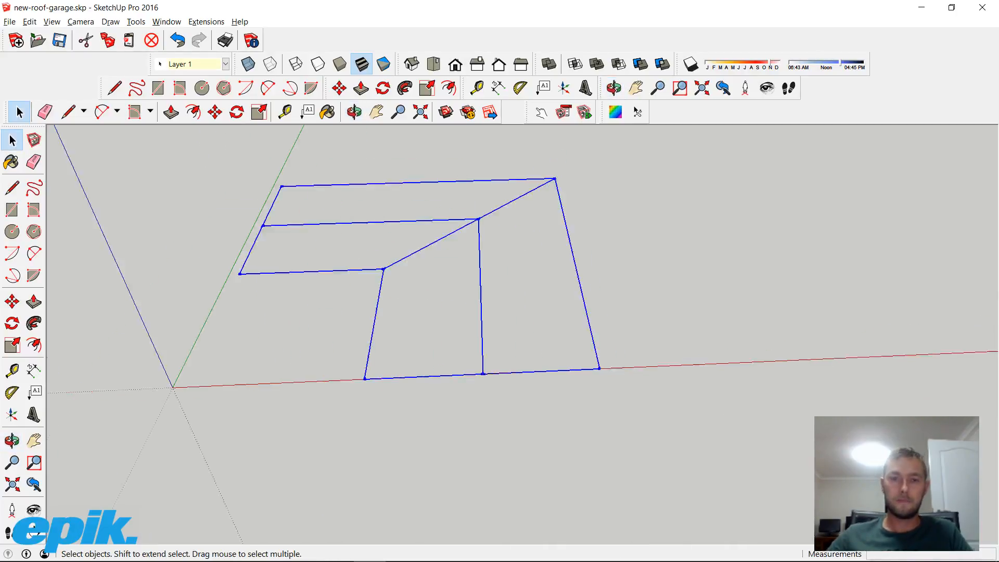
scroll(528, 345, "down", 1)
middle_click_drag(528, 345, 676, 395)
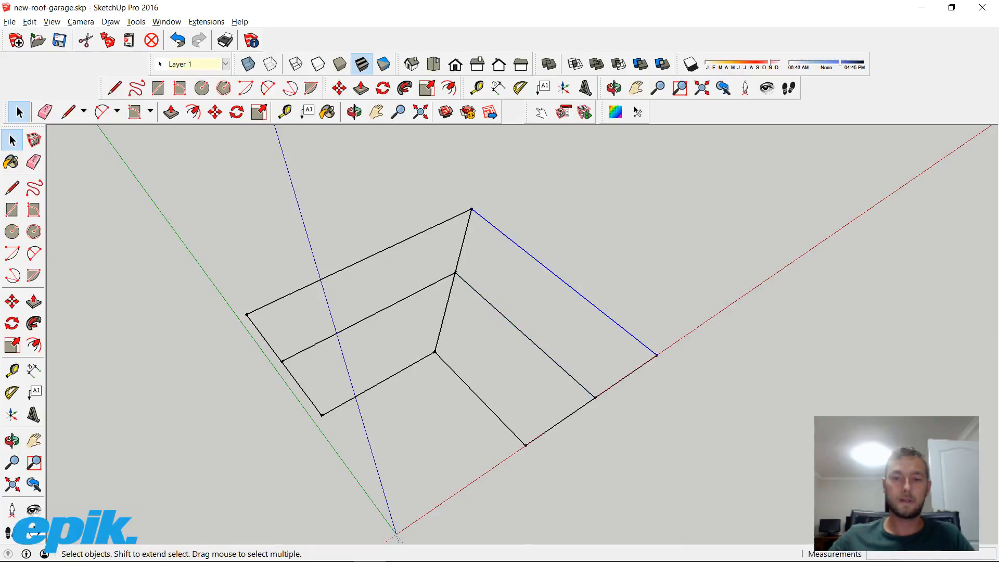
key("ctrl+t")
Trace lines across both gable ends of the L-shaped outline to fill the roof sections with faces
middle_click_drag(666, 312, 520, 327)
left_click(68, 112)
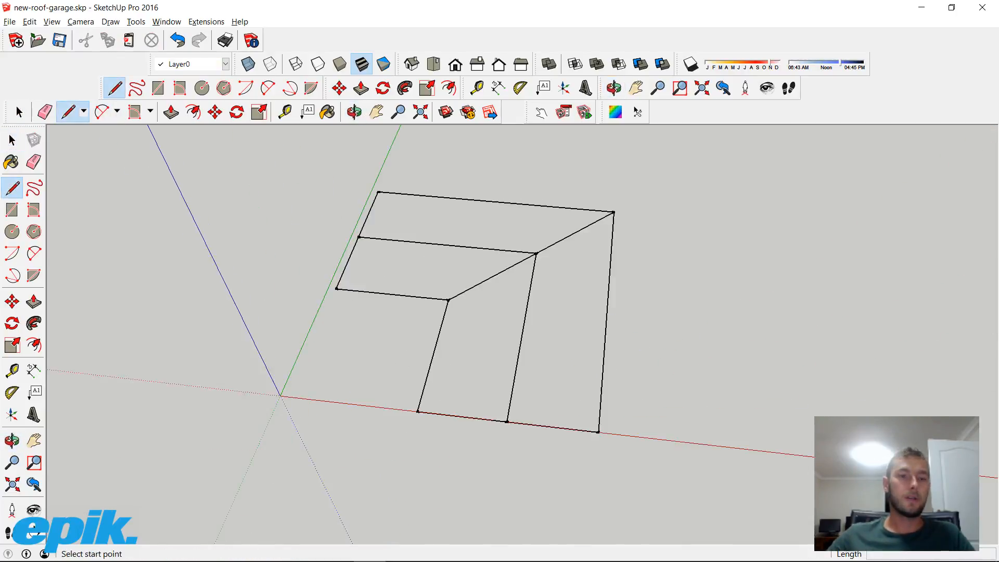
left_click(418, 412)
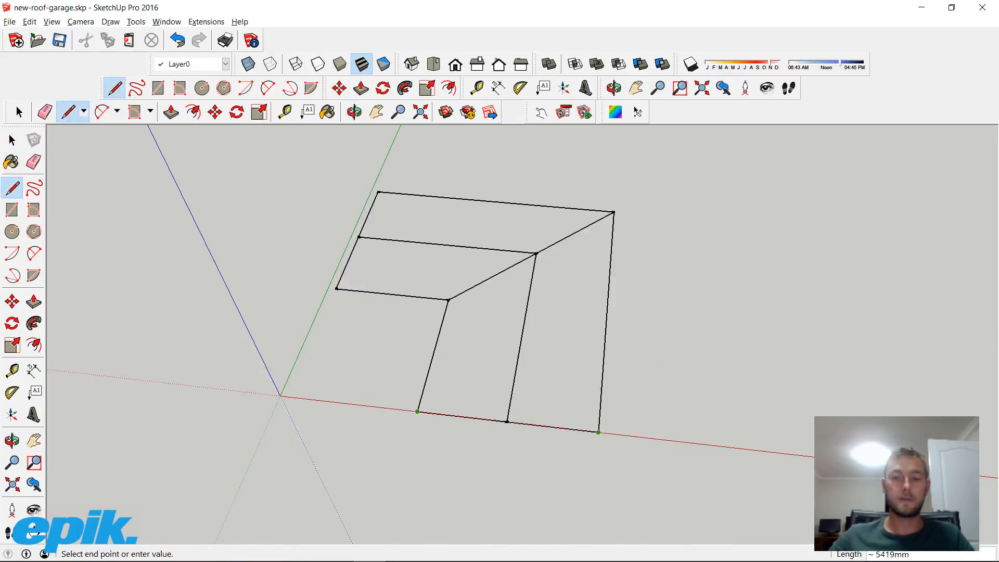
left_click(598, 432)
left_click(377, 191)
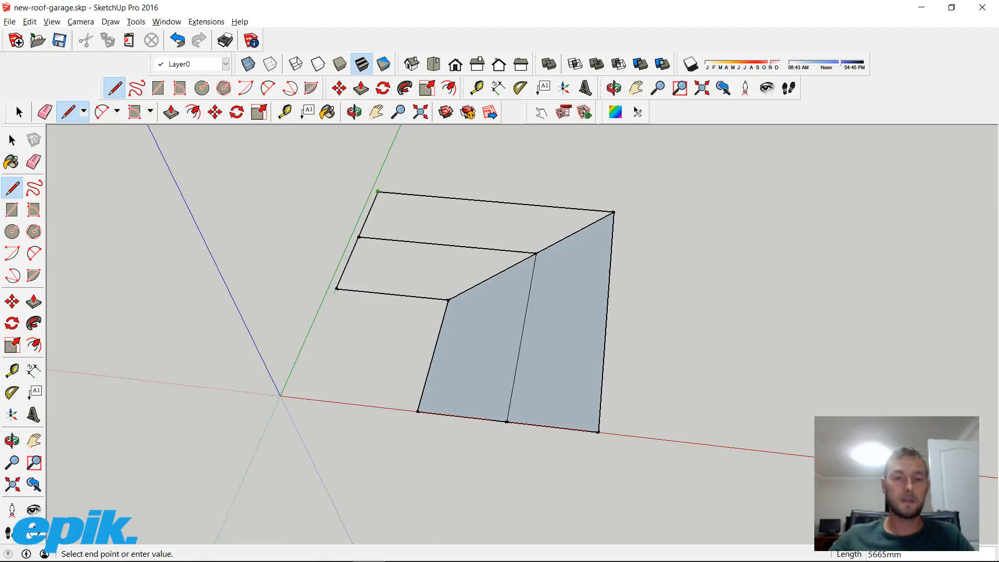
left_click(336, 289)
mouse_move(416, 312)
middle_mouse_down()
mouse_move(541, 260)
mouse_move(536, 307)
middle_mouse_up()
mouse_move(468, 292)
middle_mouse_down()
mouse_move(448, 307)
mouse_move(385, 296)
middle_mouse_up()
Reverse all the roof faces so their white front sides point upward, and clear the selection
left_click(19, 112)
triple_click(468, 250)
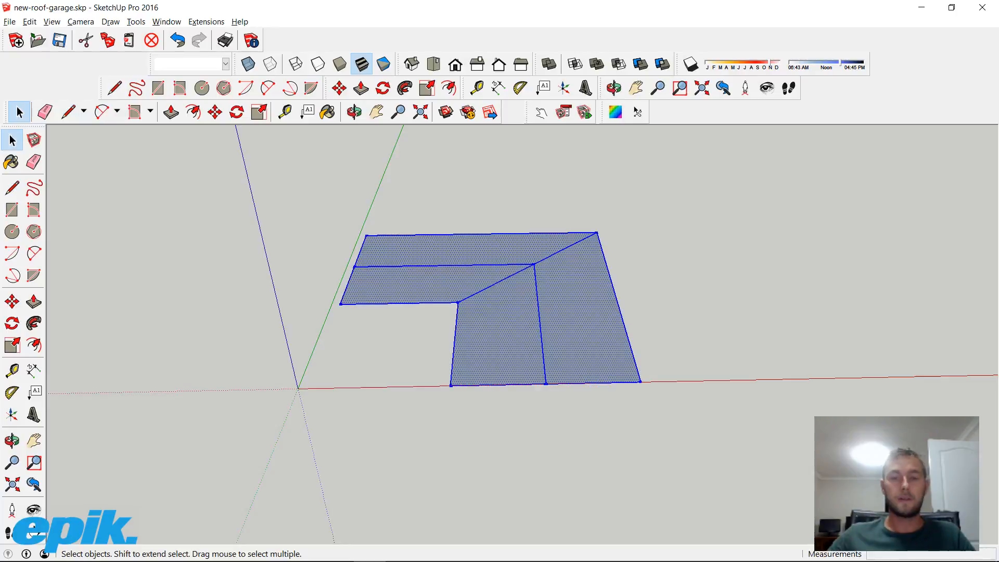
right_click(541, 303)
left_click(583, 427)
left_click(582, 427)
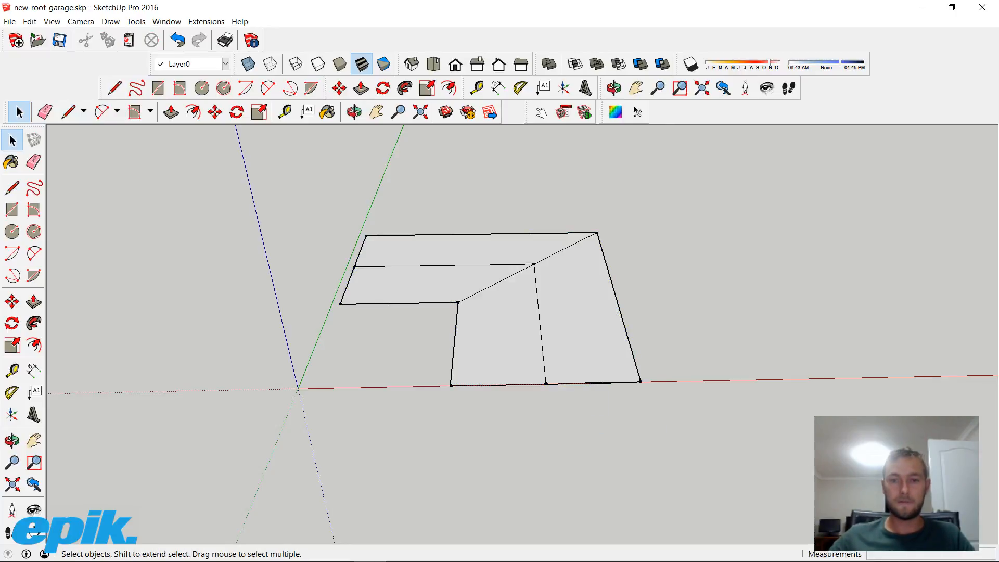
Draw a 7320 mm vertical guide line up from the ridge's end point on the gable lying on the red axis
mouse_move(521, 312)
middle_mouse_down()
mouse_move(541, 354)
mouse_move(541, 193)
mouse_move(489, 344)
mouse_move(536, 322)
middle_mouse_up()
scroll(662, 379, "up", 3)
middle_click_drag(662, 379, 614, 388)
middle_click_drag(604, 295, 549, 328)
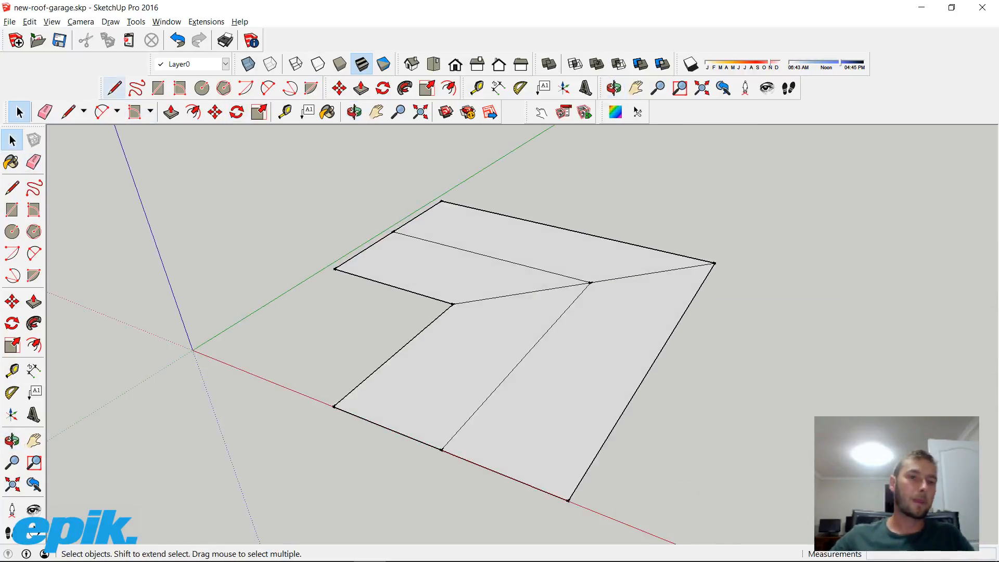
left_click(114, 88)
middle_click_drag(593, 361, 617, 386)
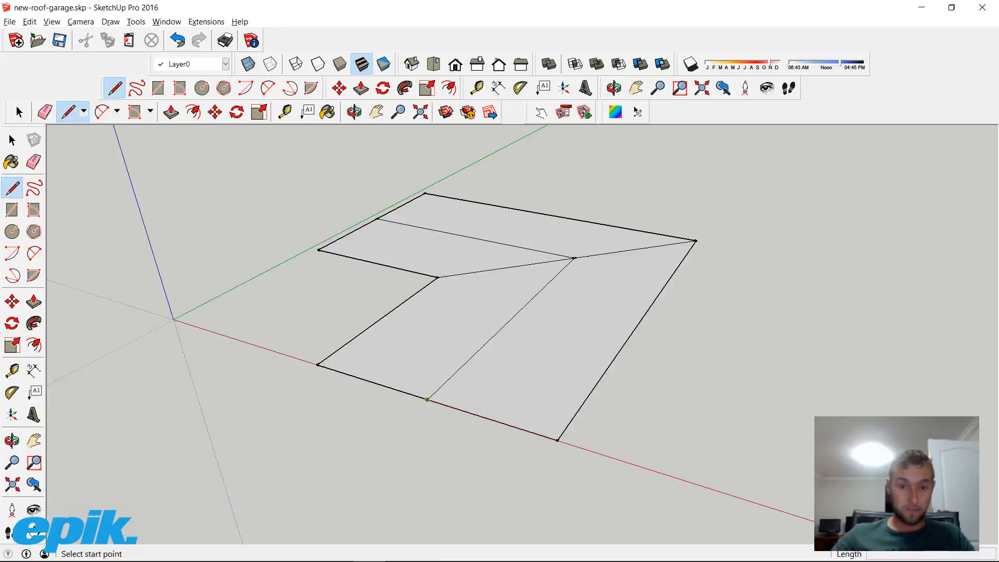
left_click(427, 400)
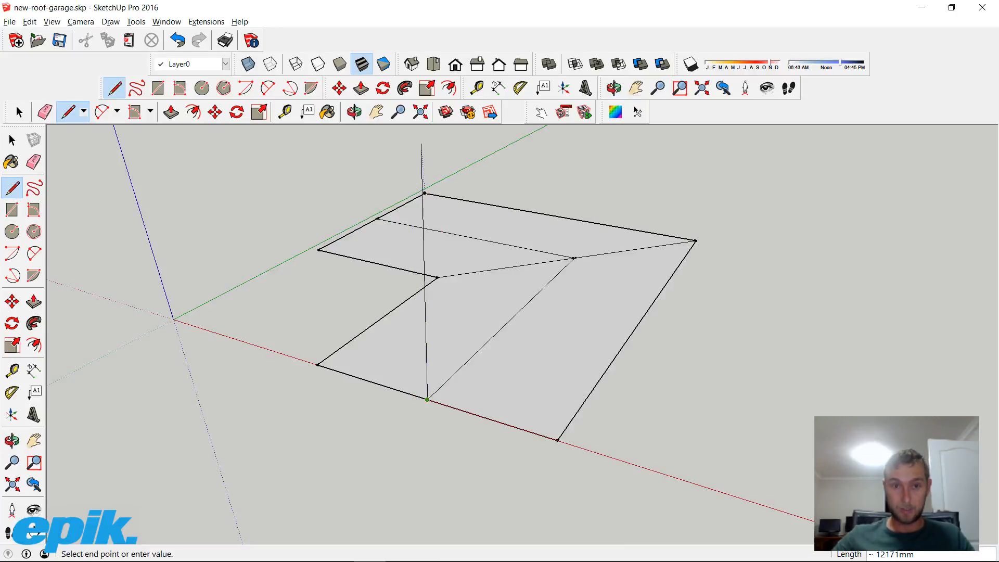
type("7320")
key("Return")
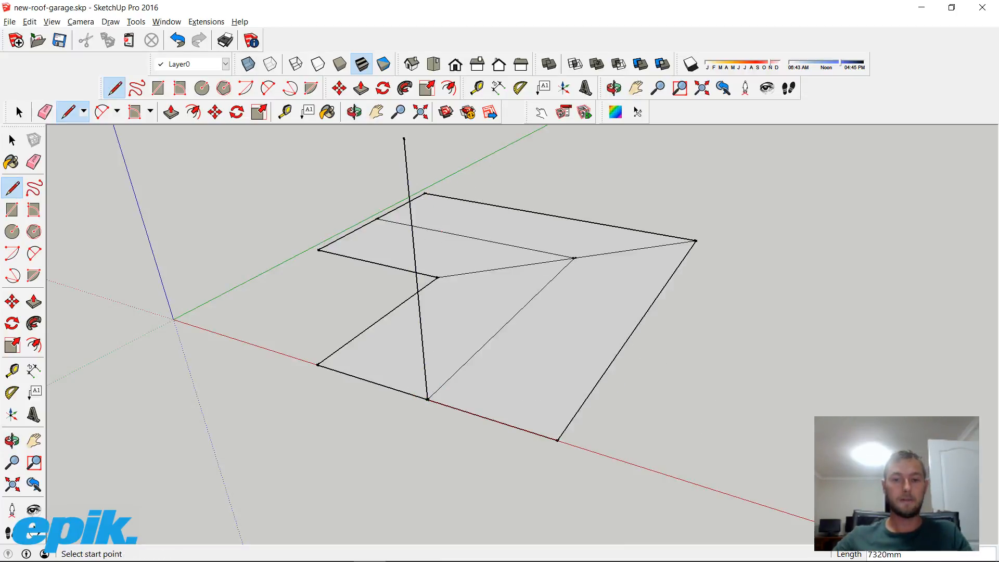
Draw a line outward along the red axis from the gable's outer corner and select it
middle_click_drag(556, 440, 575, 438)
left_click(573, 438)
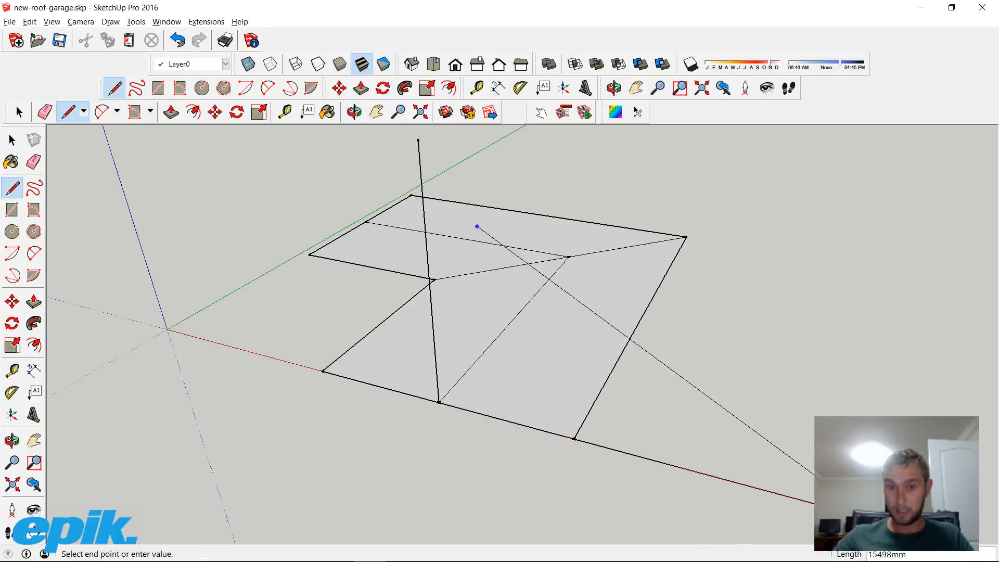
left_click(19, 112)
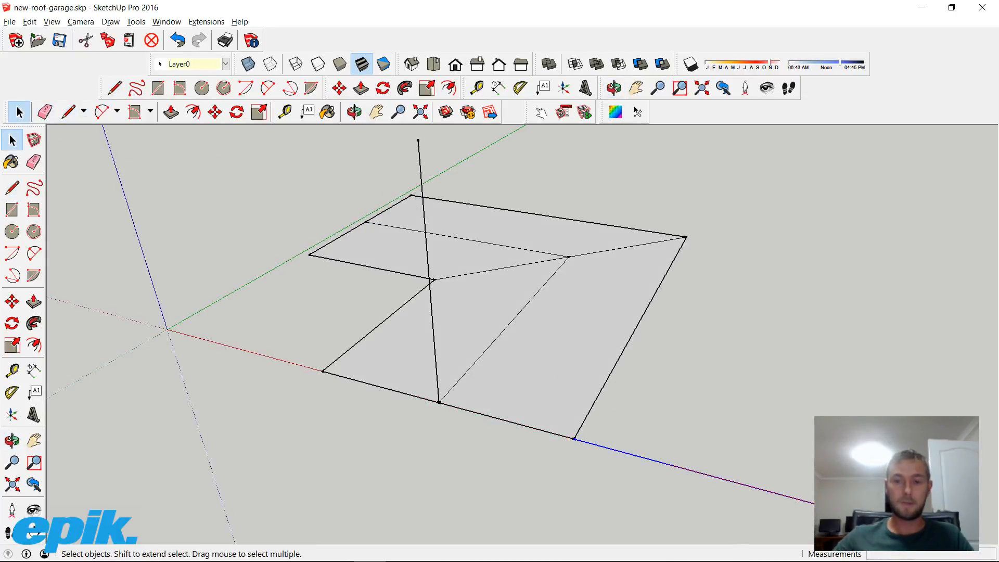
Rotate a copy of the selected line by 150 degrees about the gable's outer corner, in the plane perpendicular to the green axis
left_click(237, 112)
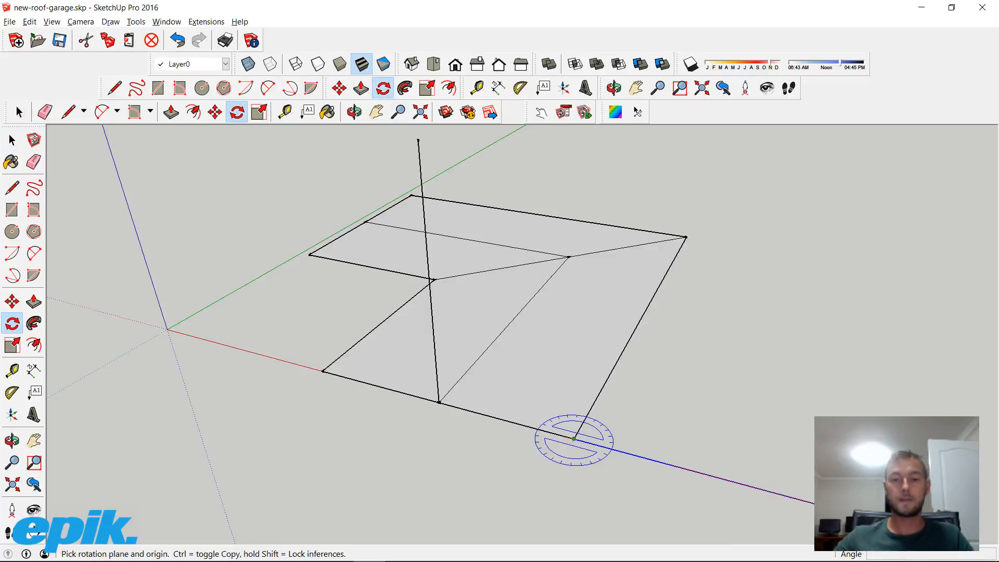
key("Right")
key("Down")
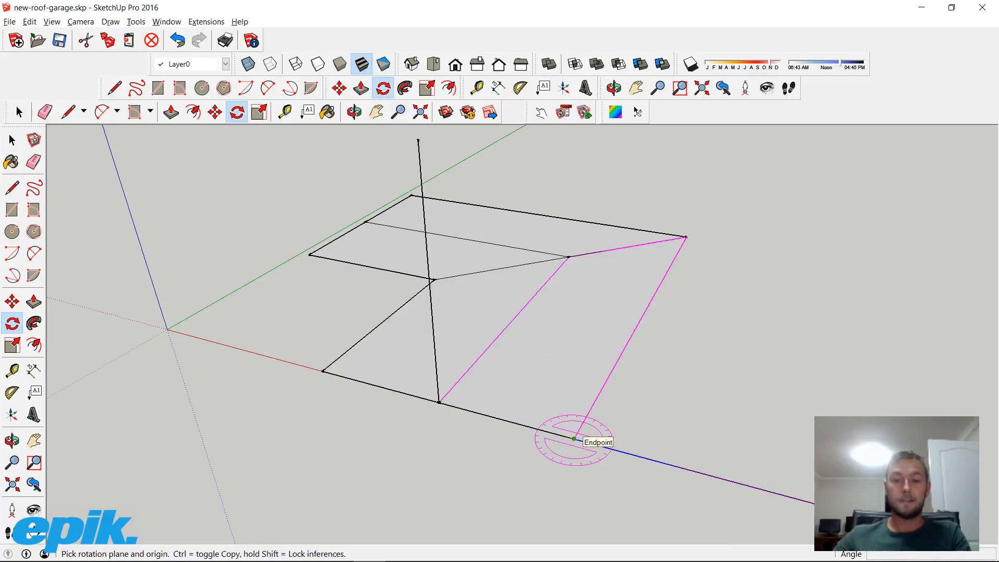
key("Up")
key("Down")
key("Left")
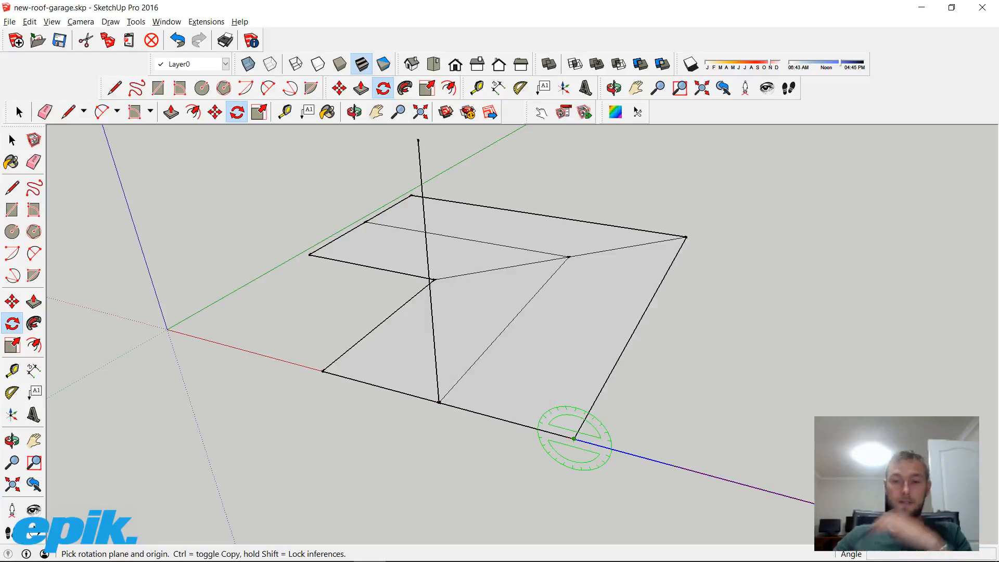
left_click(574, 438)
left_click(745, 484)
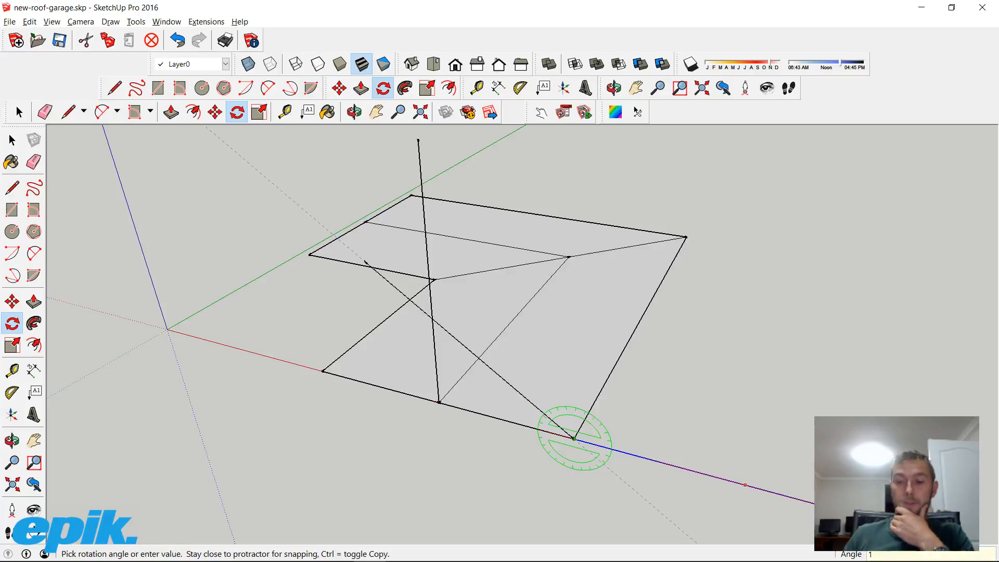
key("Return")
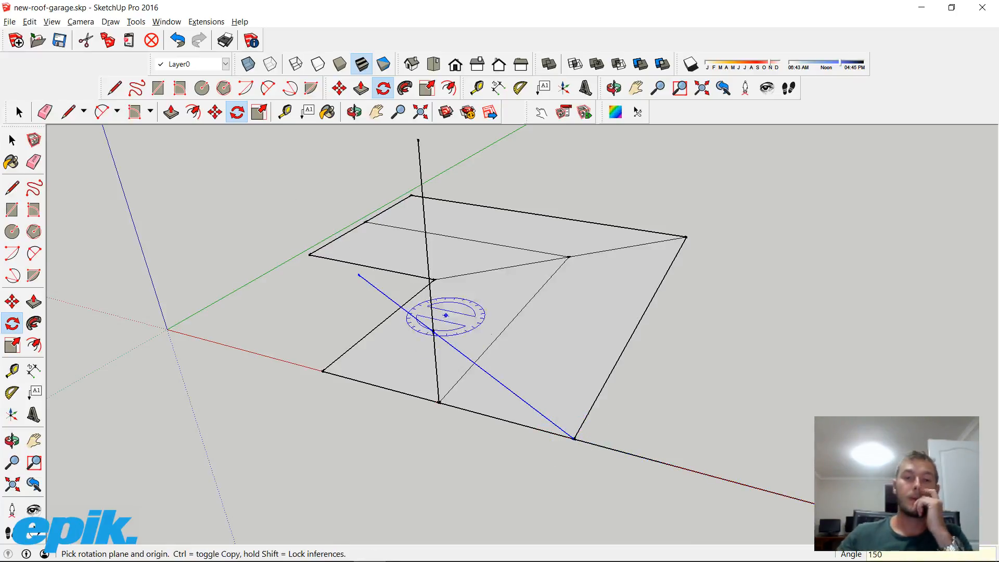
Delete the sloped line and the part of the vertical line above their intersection, keeping only the vertical segment up to that point
left_click(19, 112)
key("ctrl+t")
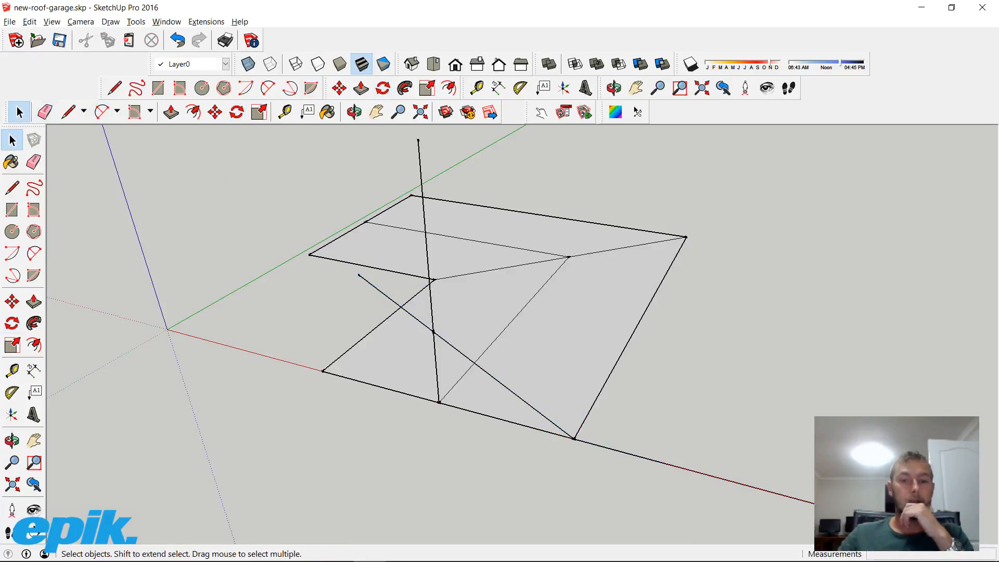
left_click(386, 295)
key("Delete")
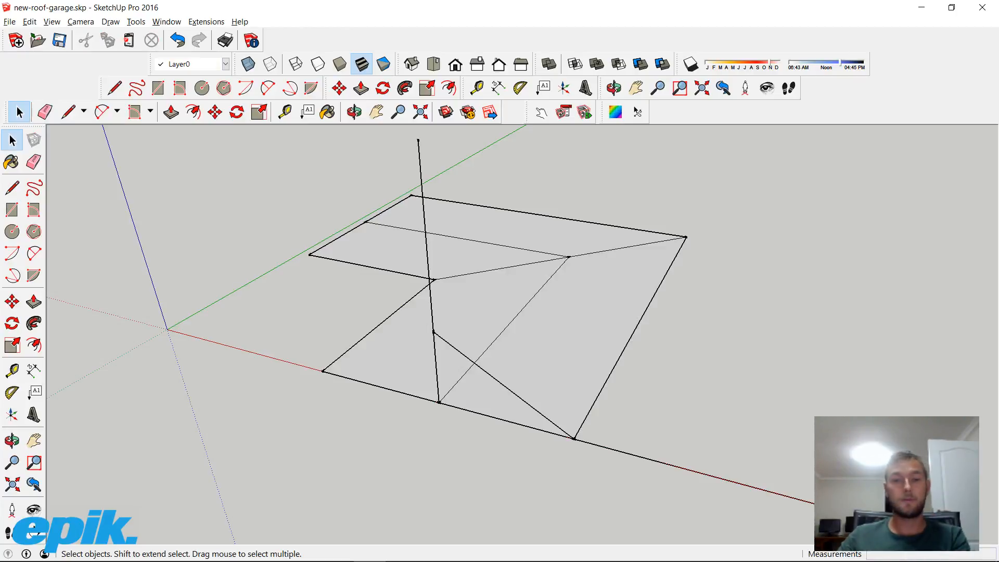
left_click(425, 229)
key("Delete")
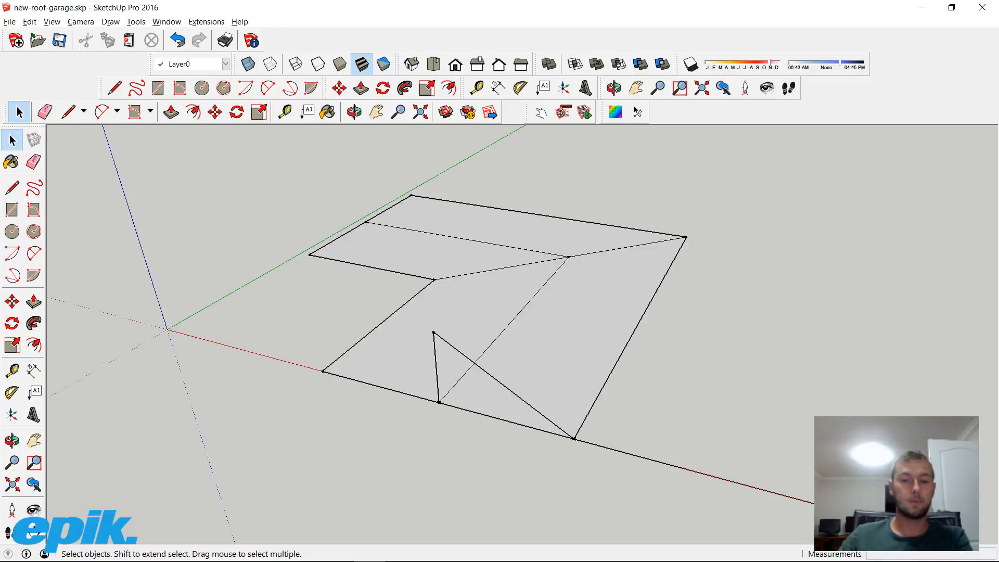
left_click(504, 385)
key("Delete")
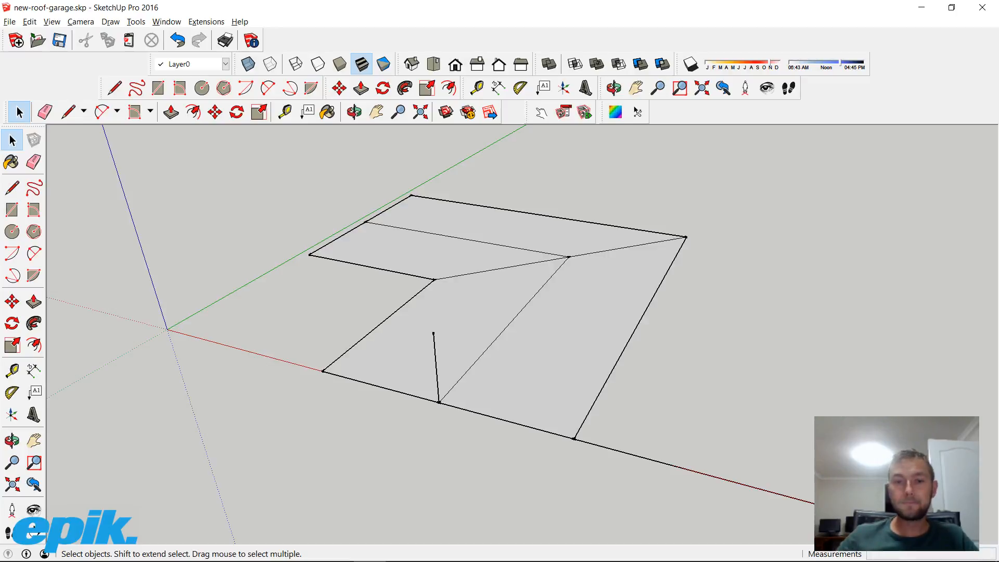
Group all the connected roof faces and edges without the vertical guide line, and clear the selection
left_click(504, 328)
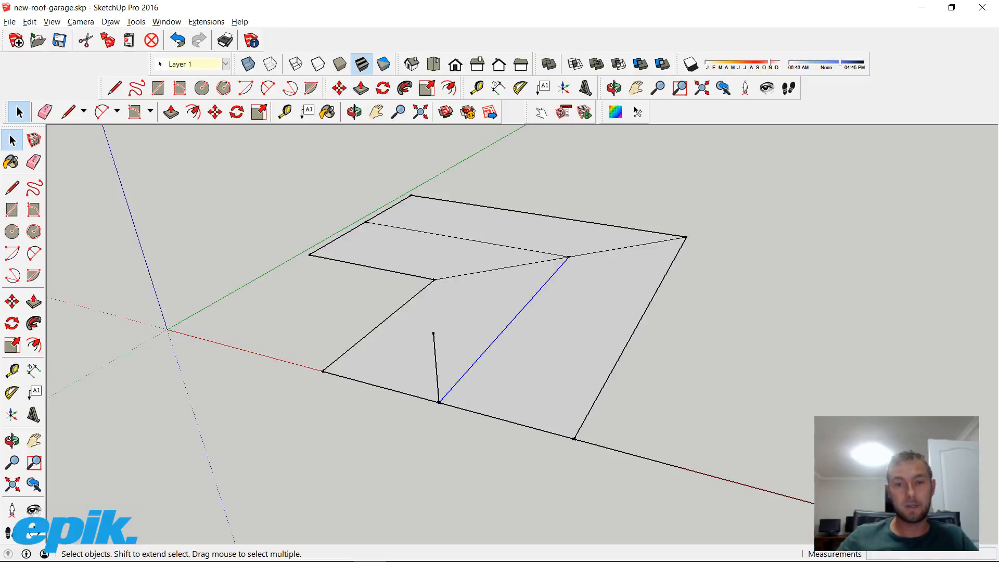
left_click(416, 231, "shift")
key("ctrl+a")
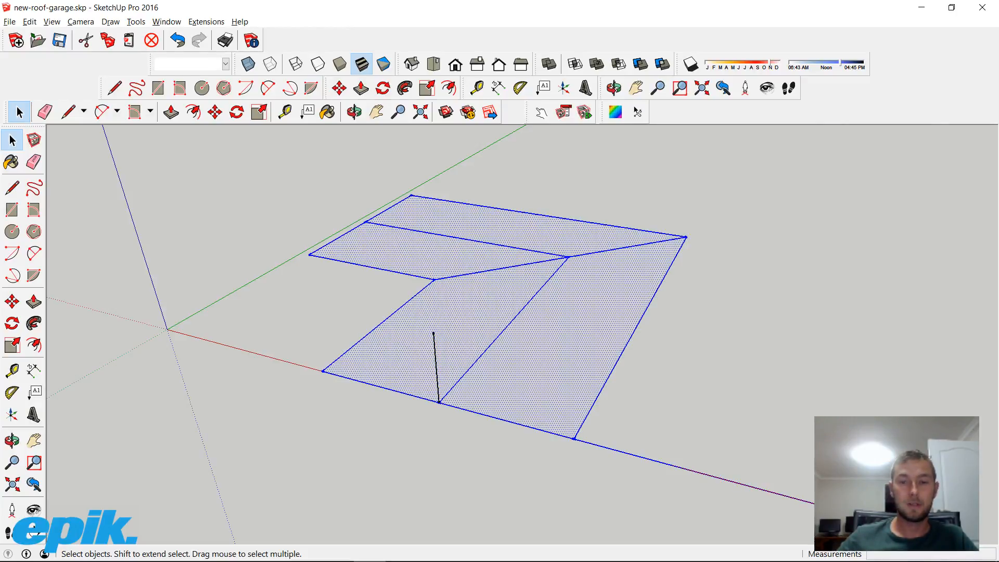
right_click(572, 336)
left_click(598, 437)
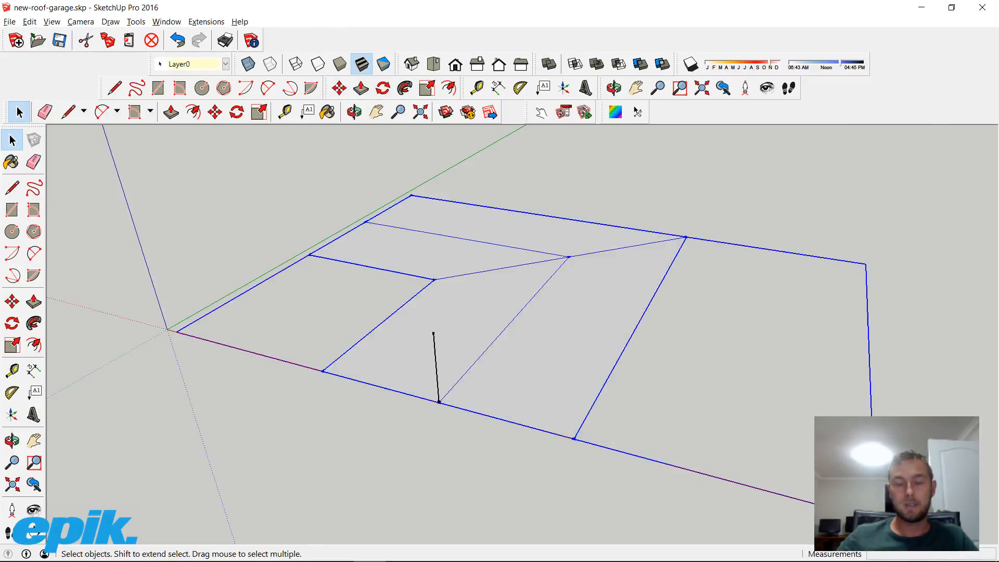
key("ctrl+t")
left_click_drag(409, 312, 511, 471)
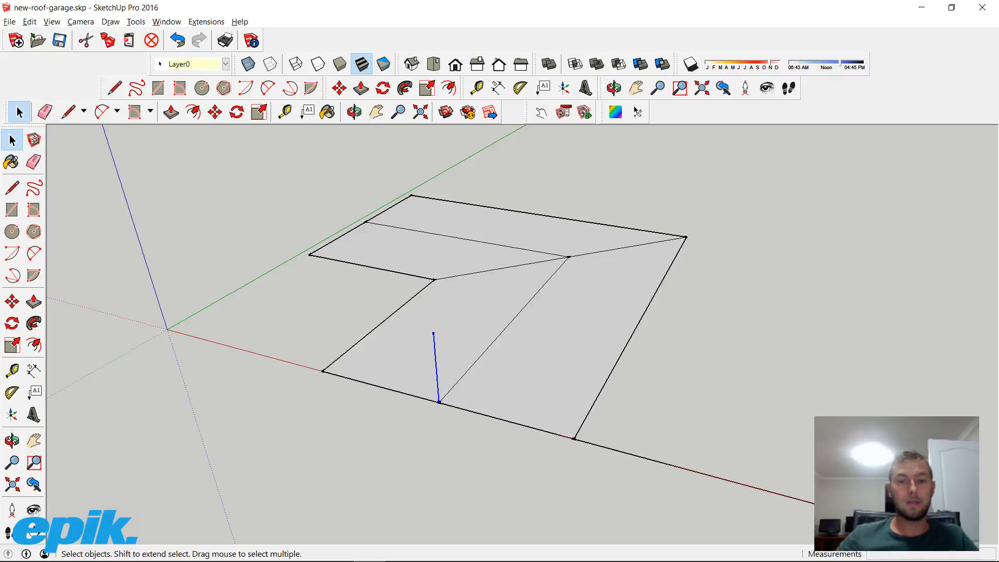
key("ctrl+a")
key("ctrl+t")
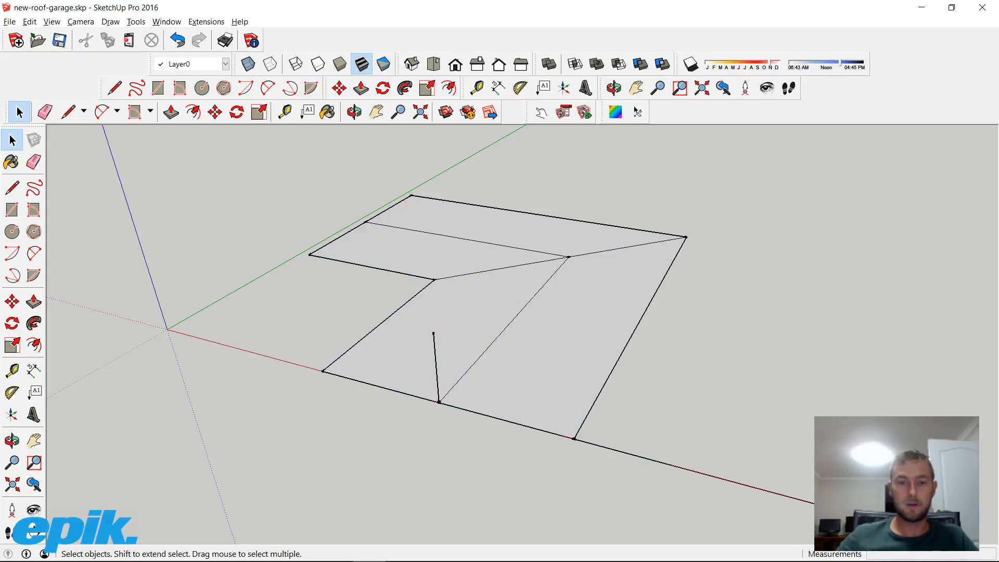
left_click(436, 367)
key("ctrl+t")
left_click(436, 367)
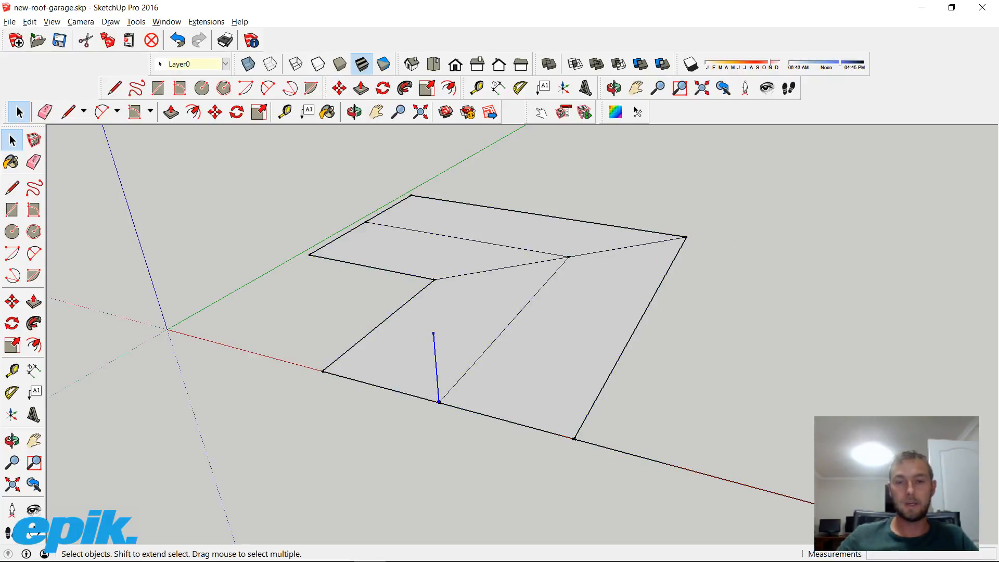
key("ctrl+t")
Inside the roof group, move both ridge lines up together by about 1564 mm, from the gable midpoint to the top of the vertical guide line
double_click(520, 364)
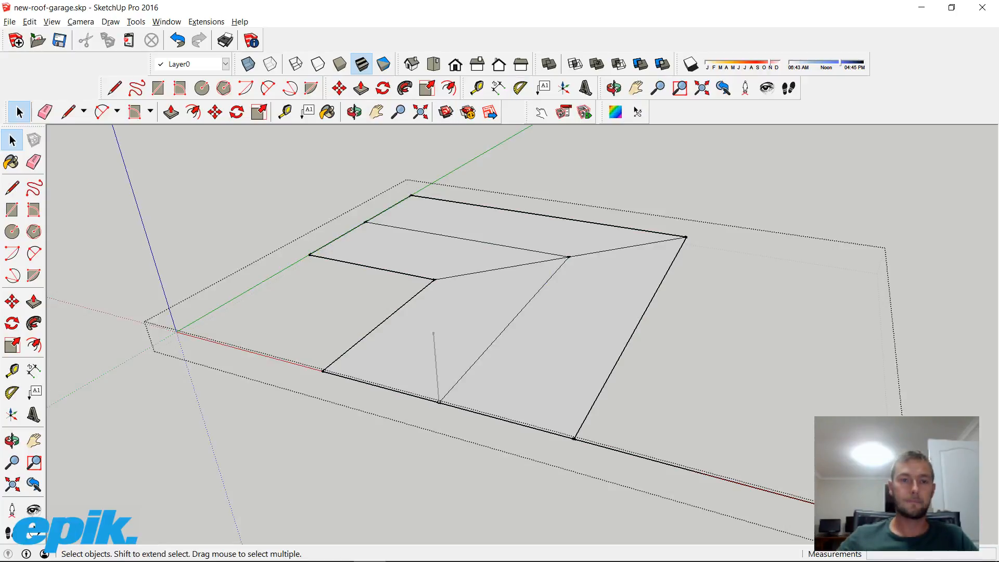
left_click(504, 329)
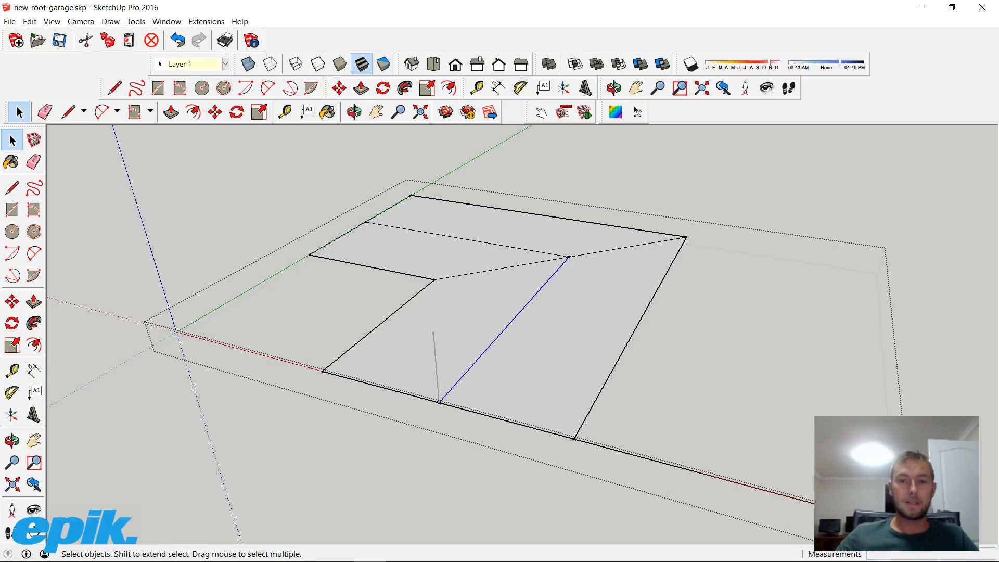
left_click(467, 239, "shift")
scroll(510, 347, "up", 3)
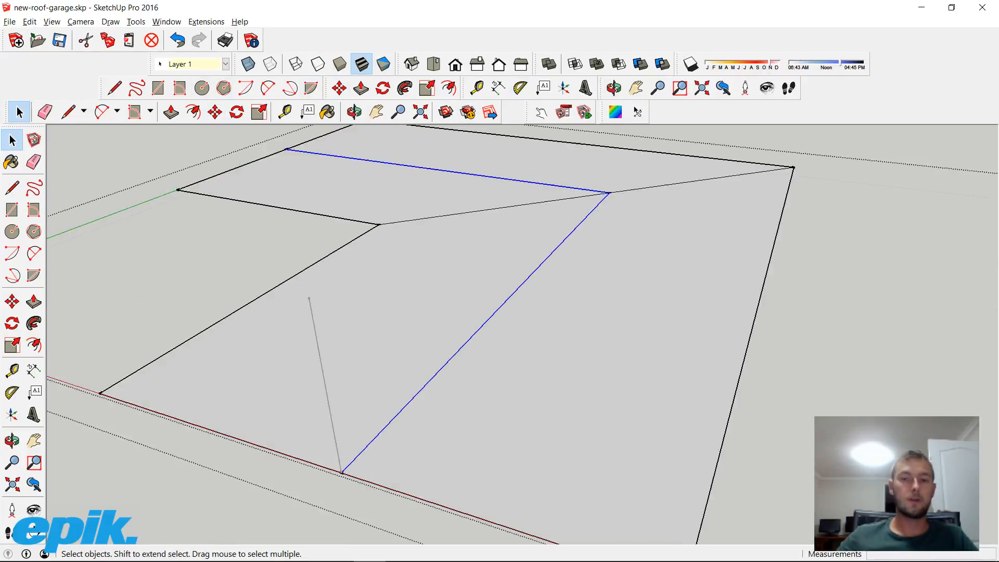
scroll(497, 296, "down", 2)
scroll(416, 292, "up", 1)
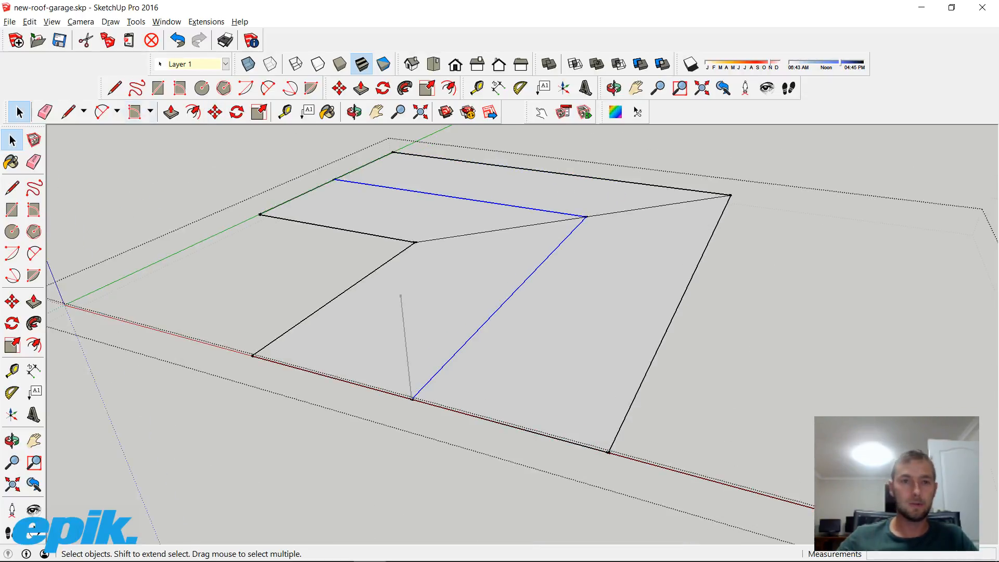
left_click(340, 88)
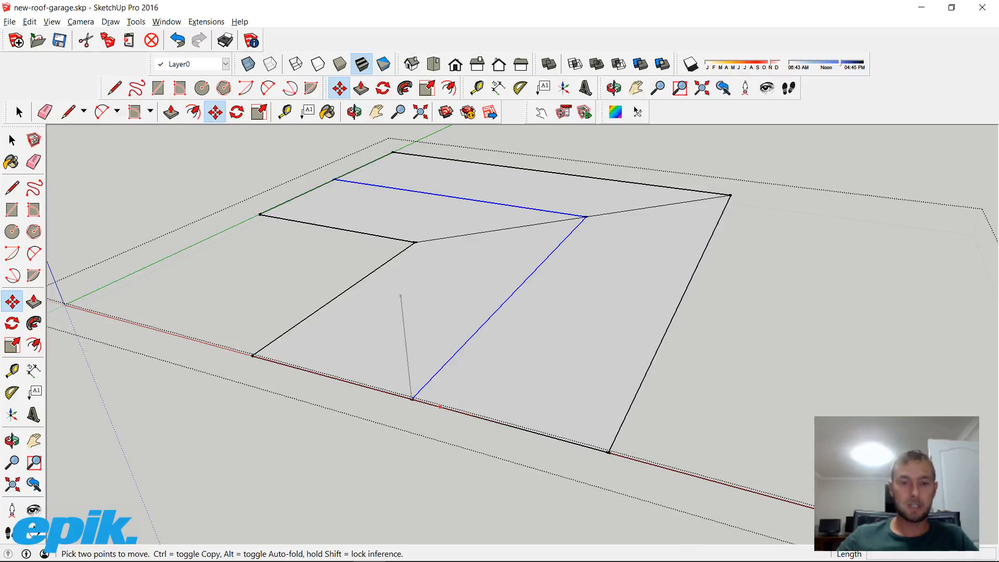
left_click(412, 399)
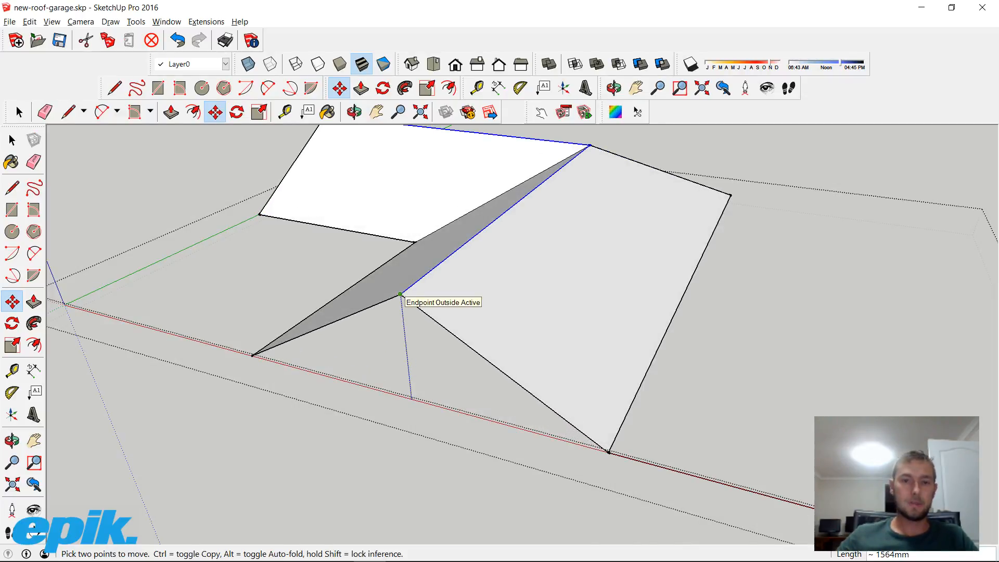
left_click(400, 295)
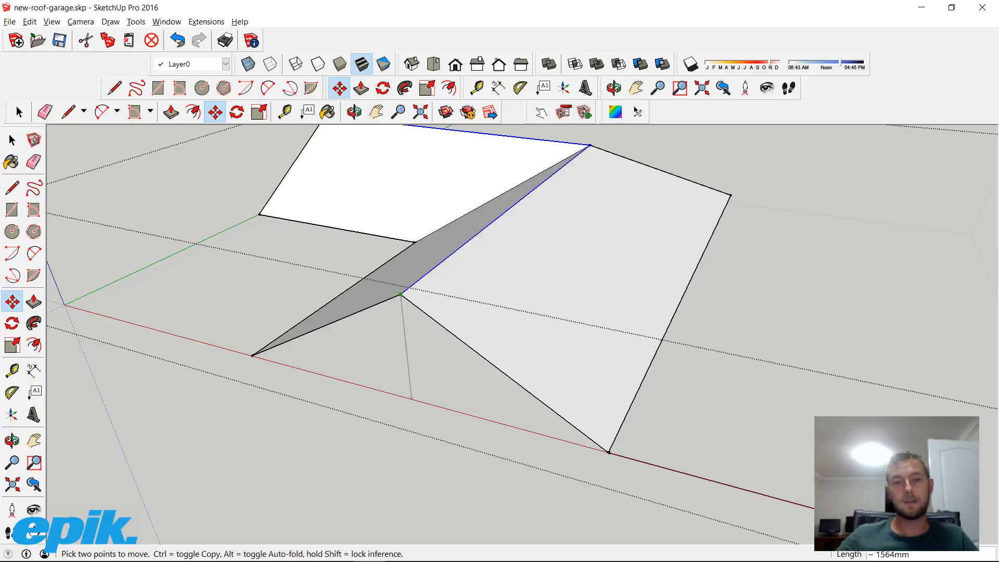
Leave the roof group and remove the vertical guide line under the gable peak
key("space")
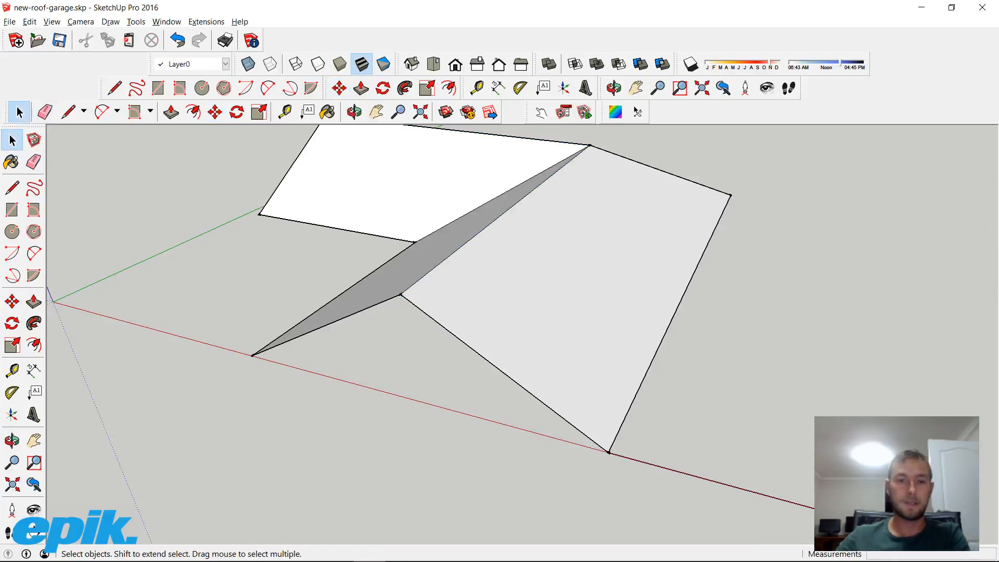
middle_click_drag(499, 312, 437, 208)
middle_click_drag(468, 312, 583, 292)
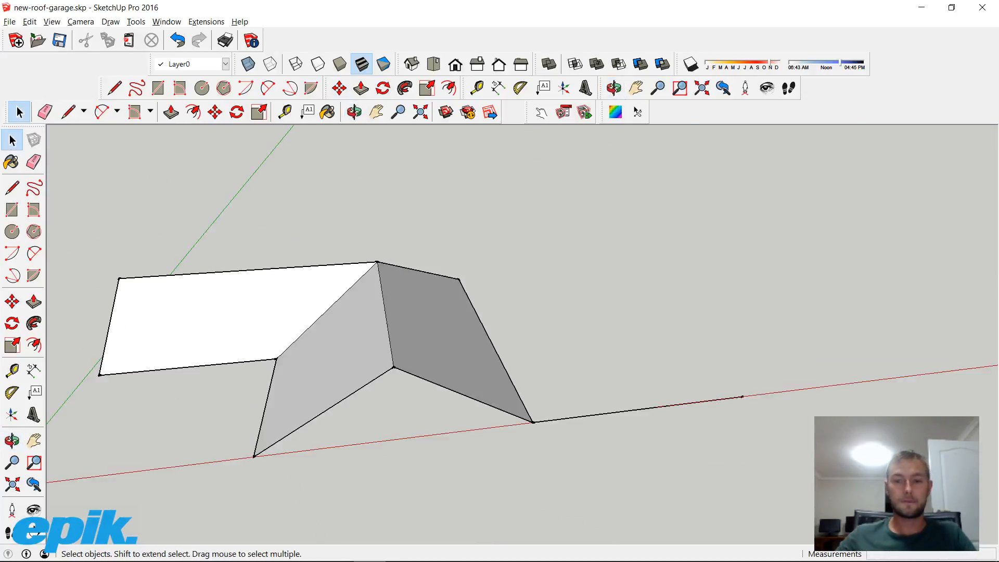
key("ctrl+a")
key("Return")
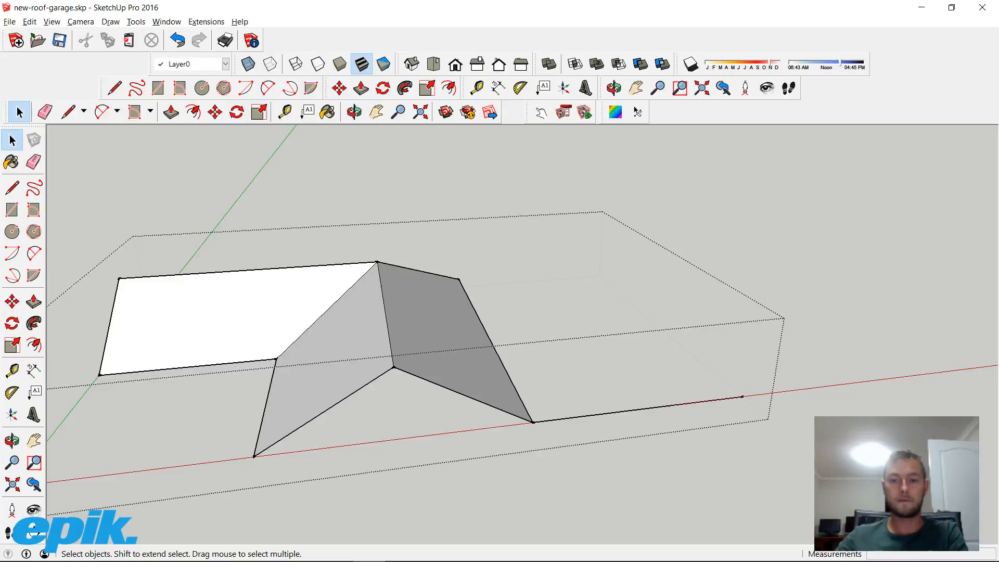
key("Escape")
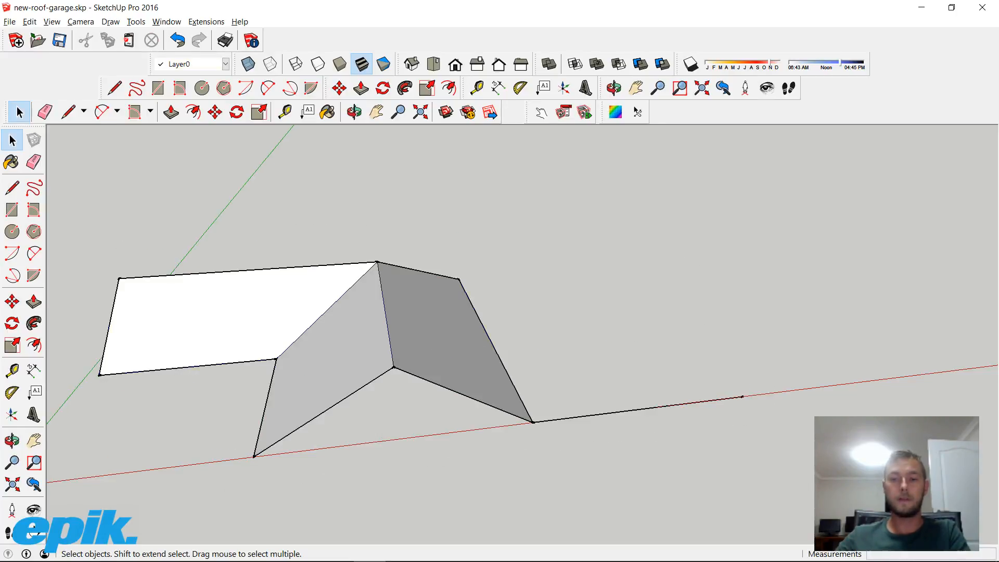
key("ctrl+a")
key("ctrl+t")
middle_click_drag(520, 312, 512, 303)
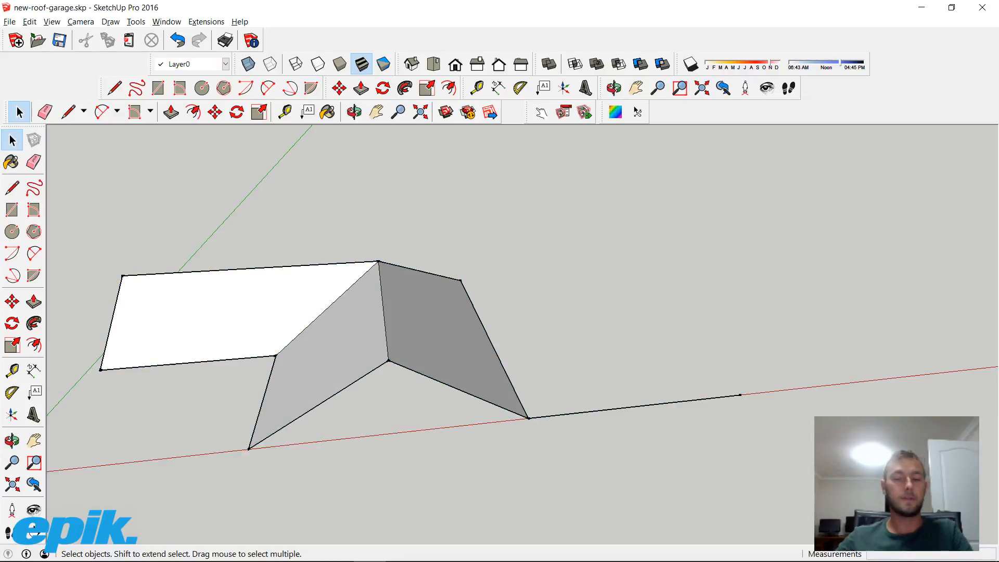
Inside the roof group, delete the stray line running along the red axis beyond the gable corner, leave the group and clear the selection
key("ctrl+a")
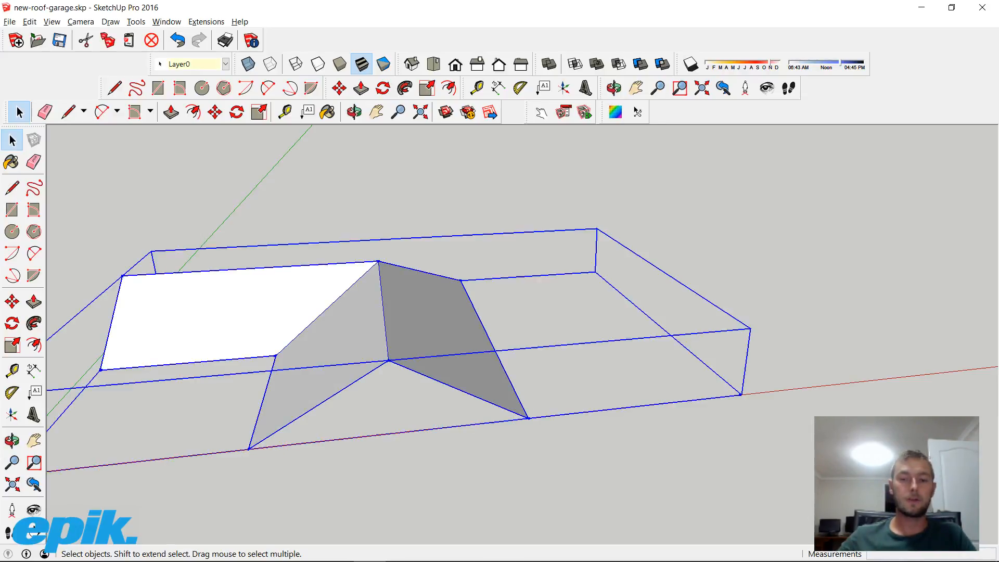
key("ctrl+t")
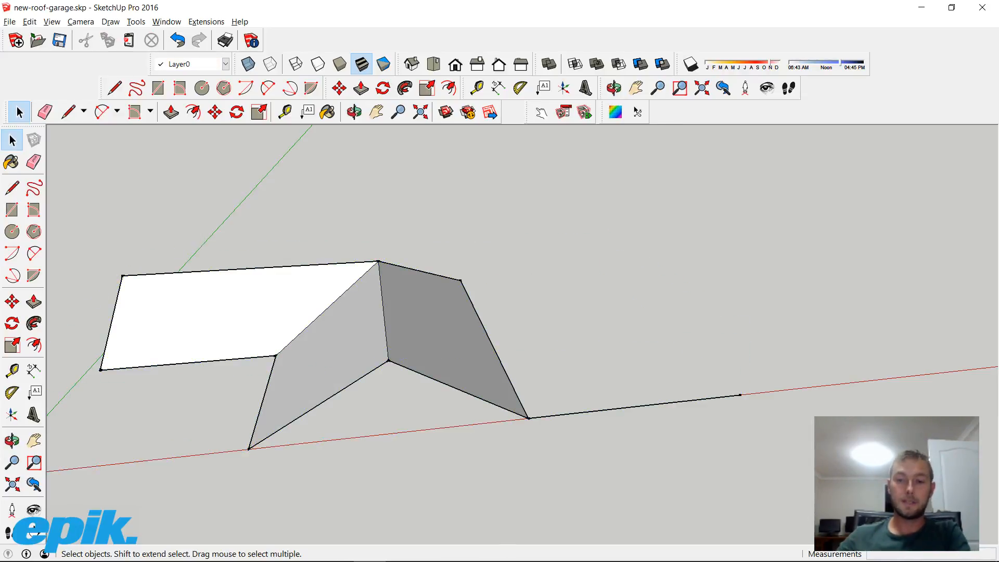
key("ctrl+a")
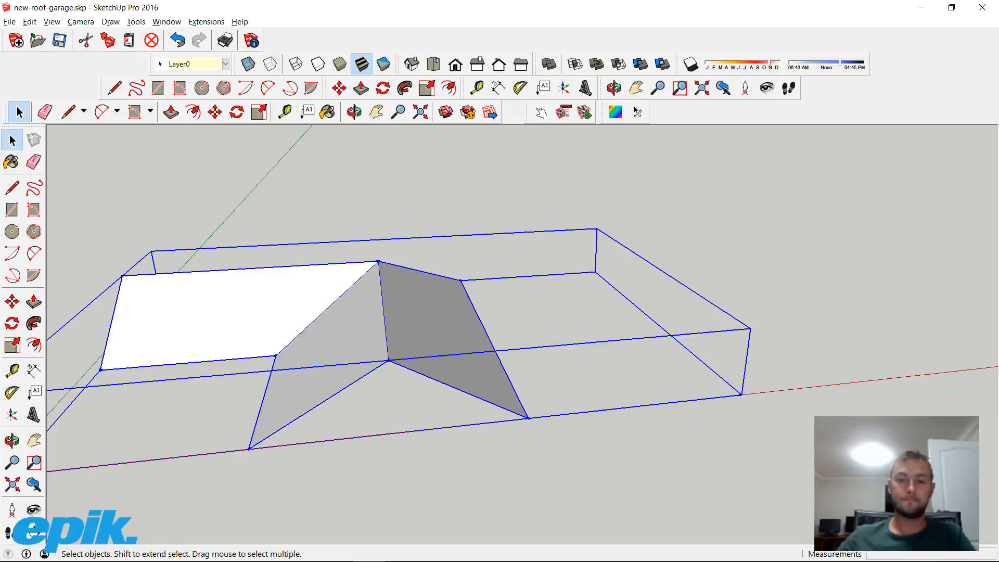
key("Return")
key("ctrl+a")
left_click(634, 406)
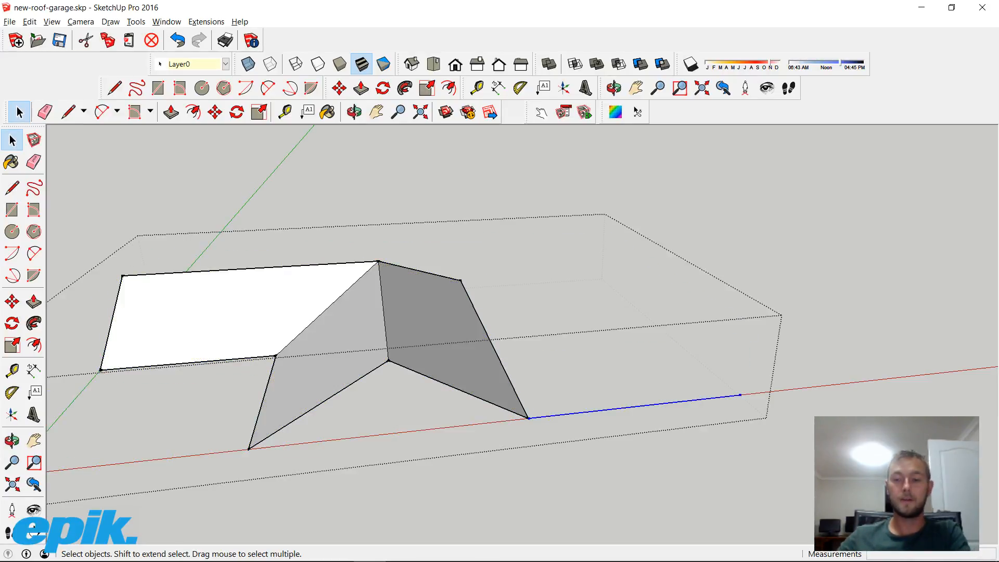
key("Escape")
key("Escape")
left_click(442, 338)
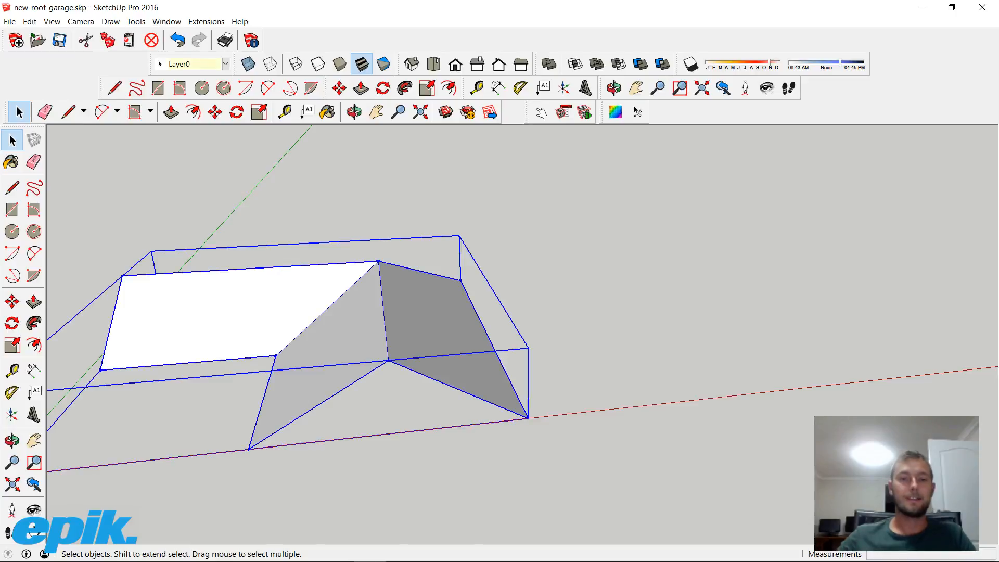
middle_click_drag(442, 338, 769, 390, "shift")
scroll(629, 418, "up", 2)
scroll(625, 338, "down", 2)
key("ctrl+t")
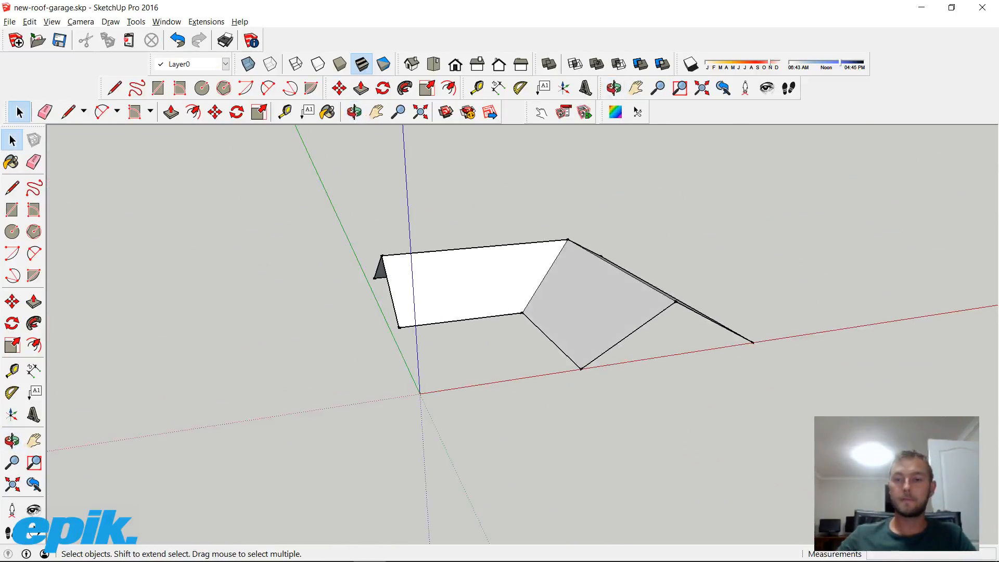
Examine the raised L-shaped roof from above, from the gable ends and from underneath
scroll(769, 391, "up", 1)
scroll(648, 270, "up", 4)
middle_click_drag(648, 269, 635, 322)
middle_click_drag(520, 291, 692, 343)
middle_click_drag(520, 338, 416, 312)
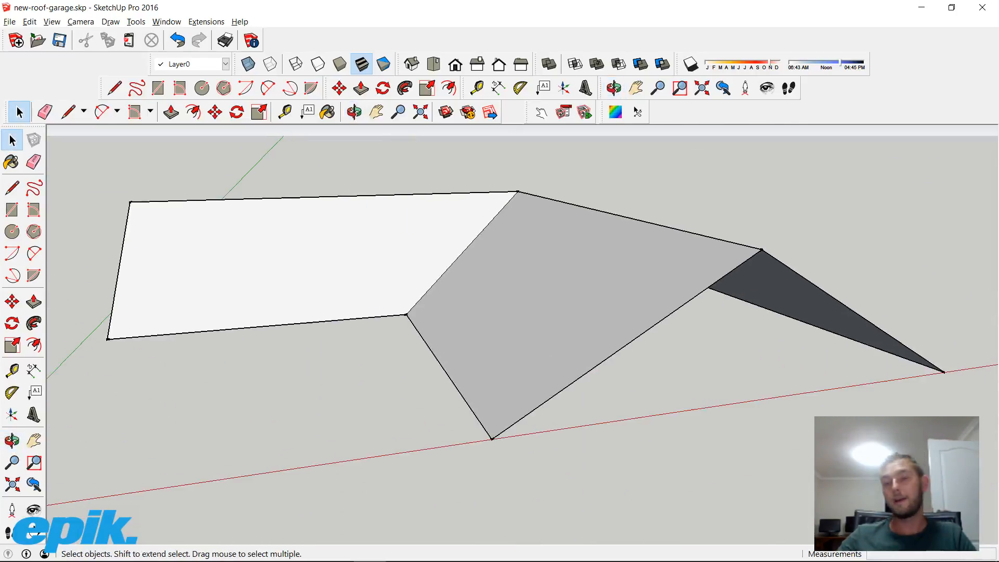
middle_click_drag(572, 333, 427, 187)
middle_click_drag(500, 312, 172, 333)
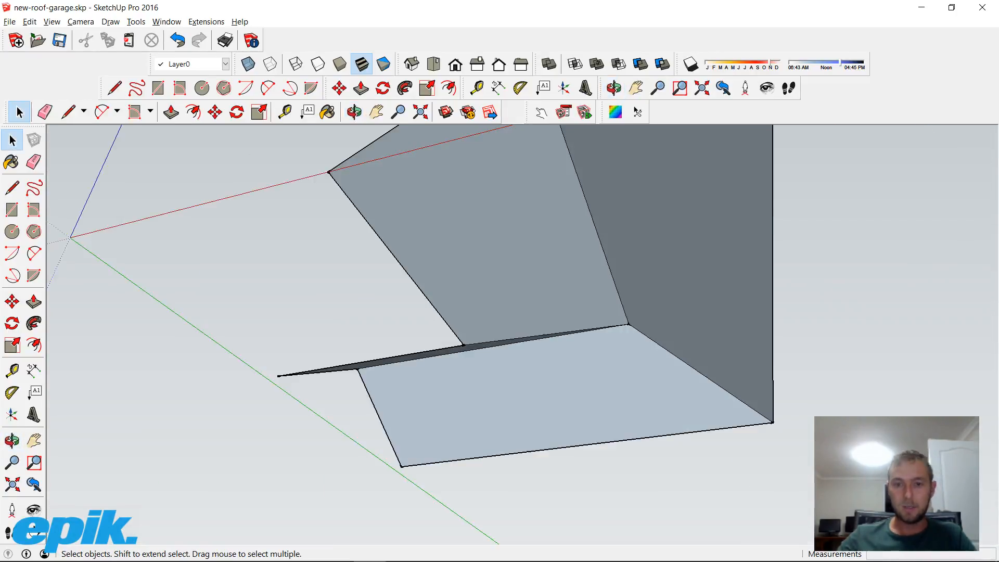
middle_click_drag(468, 260, 395, 219)
middle_click_drag(458, 291, 650, 426)
middle_click_drag(739, 416, 600, 403, "shift")
scroll(552, 330, "up", 4)
scroll(353, 287, "down", 4)
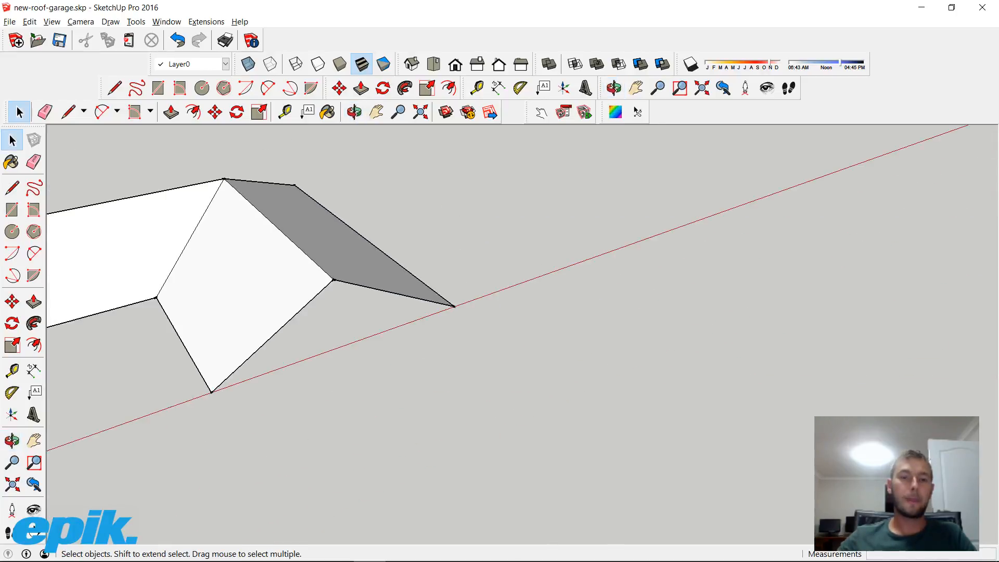
middle_click_drag(352, 287, 299, 182)
middle_click_drag(353, 218, 286, 353)
middle_click_drag(468, 355, 627, 359, "shift")
scroll(554, 395, "up", 2)
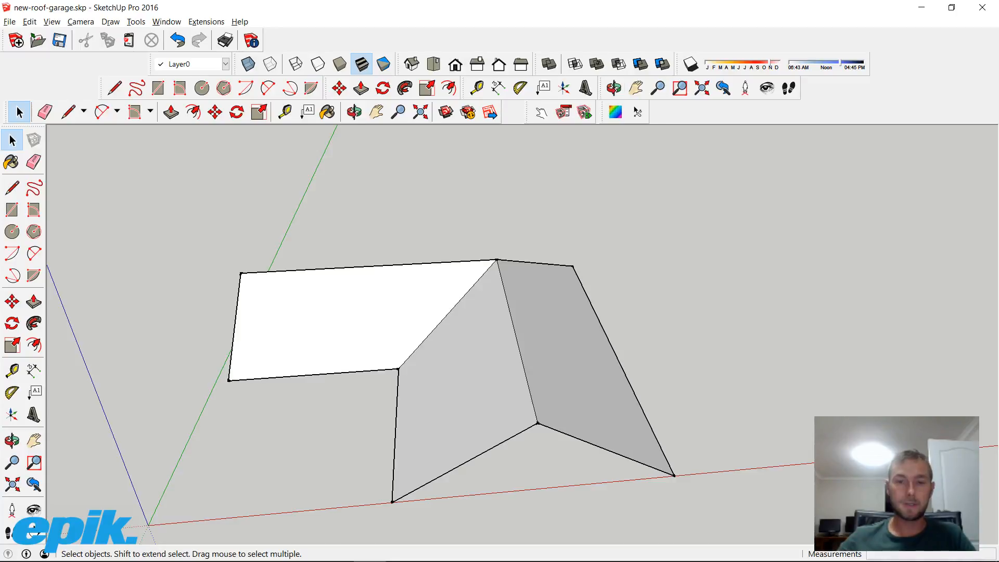
middle_click_drag(626, 359, 561, 338)
left_click(562, 338)
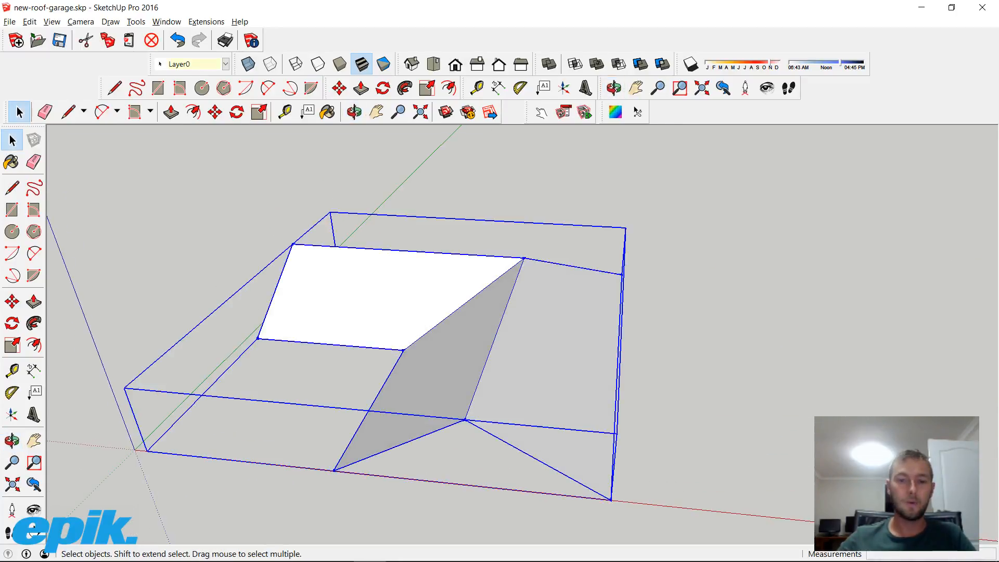
left_click(676, 364)
Trace the L-shaped eave outline with lines from corner to corner on the roof's underside, closing it with a flat face
middle_click_drag(572, 396, 557, 171)
mouse_move(556, 218)
middle_mouse_down()
mouse_move(603, 265)
mouse_move(728, 271)
mouse_move(614, 296)
middle_mouse_up()
left_click(114, 88)
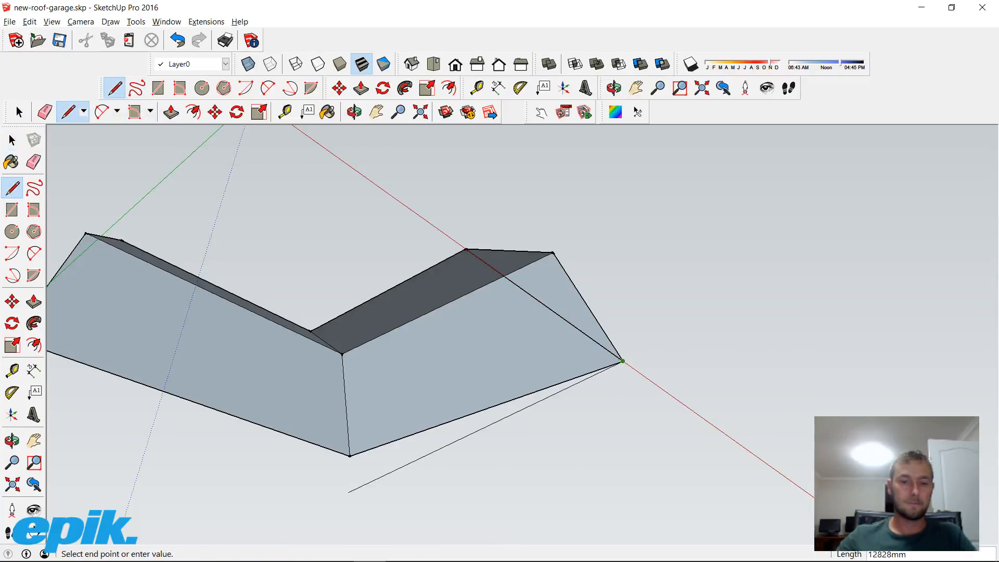
middle_click_drag(623, 361, 551, 496)
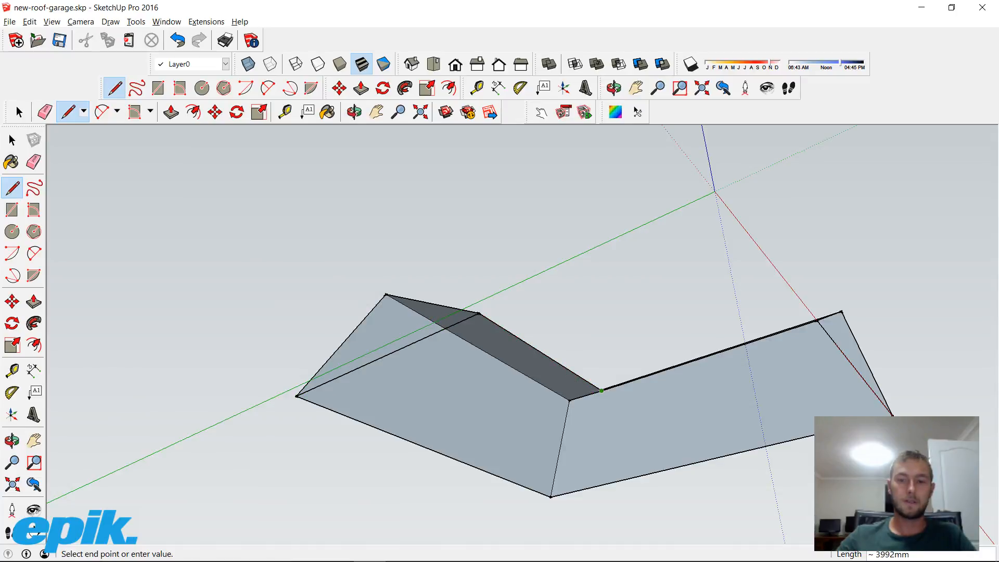
left_click(602, 391)
middle_click_drag(814, 361, 338, 468)
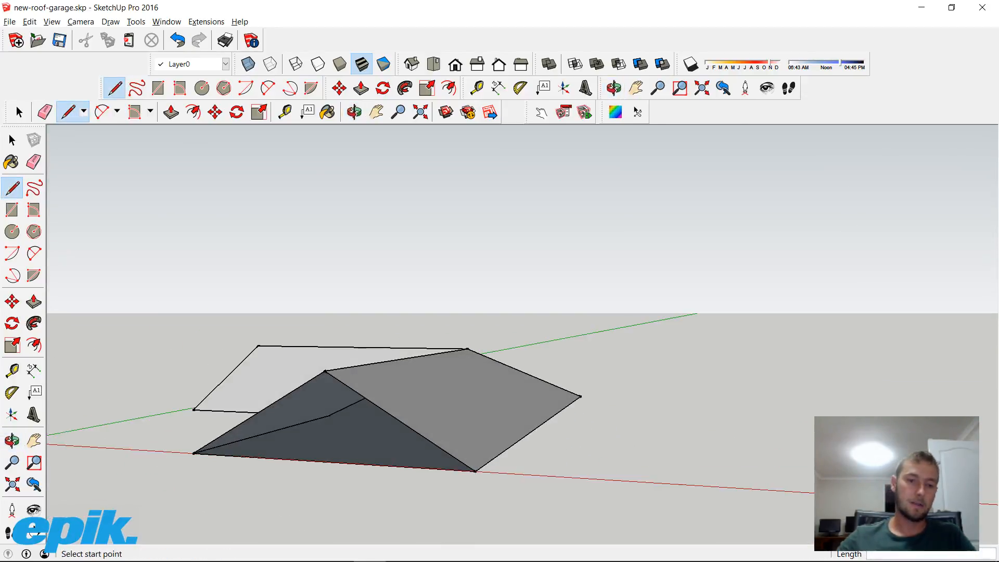
Check the new flat underside face against the roof slopes at the eaves and the gable end
middle_click_drag(416, 406, 375, 401)
scroll(637, 393, "up", 5)
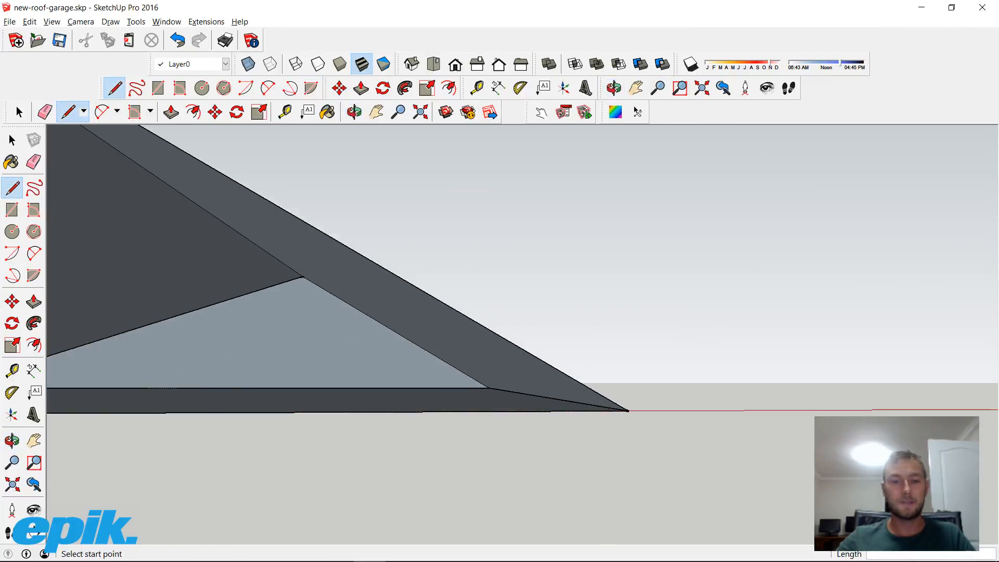
scroll(437, 403, "down", 3)
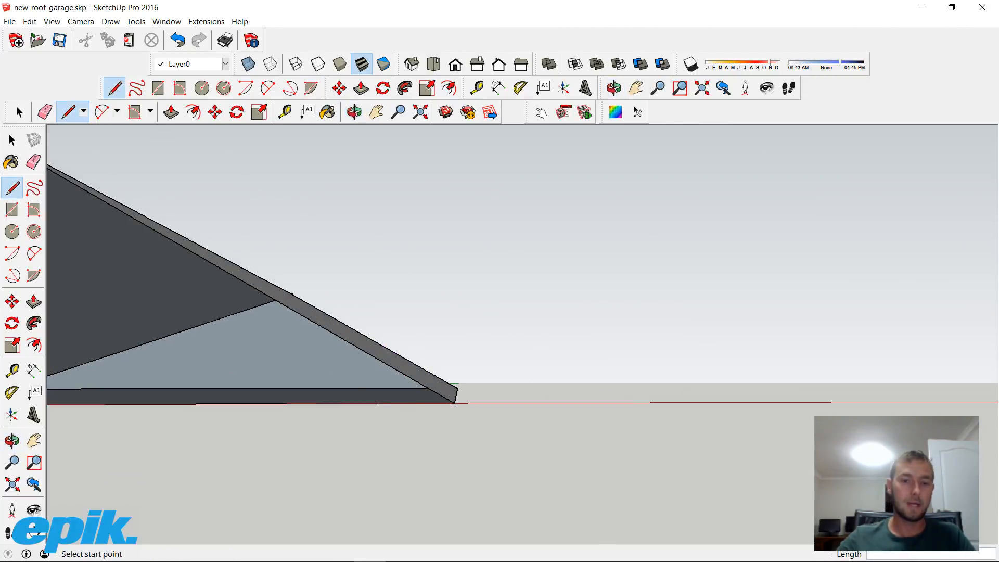
middle_click_drag(260, 404, 394, 294)
scroll(367, 405, "down", 5)
scroll(393, 293, "up", 2)
scroll(376, 408, "up", 3)
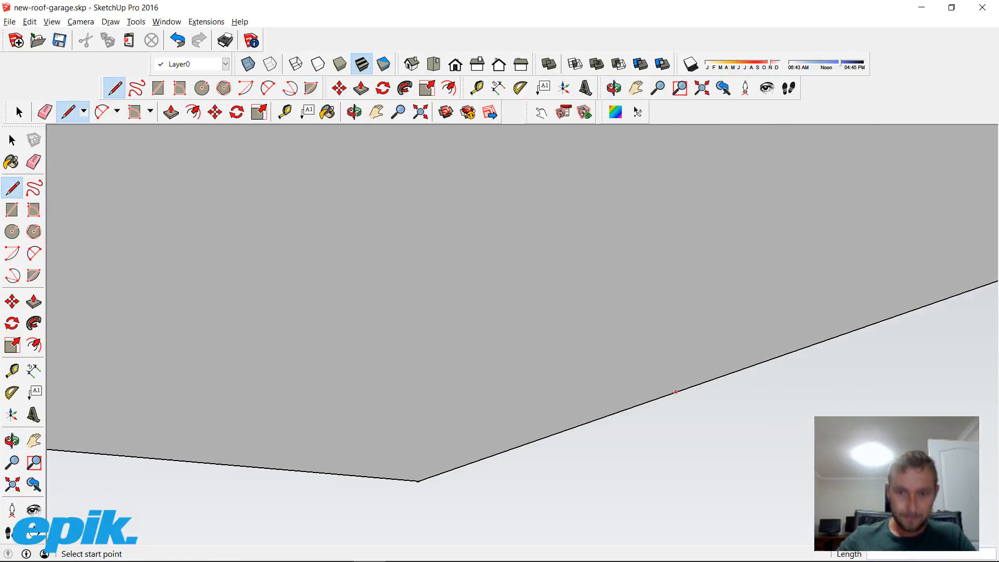
scroll(502, 268, "down", 4)
middle_click_drag(502, 268, 541, 276)
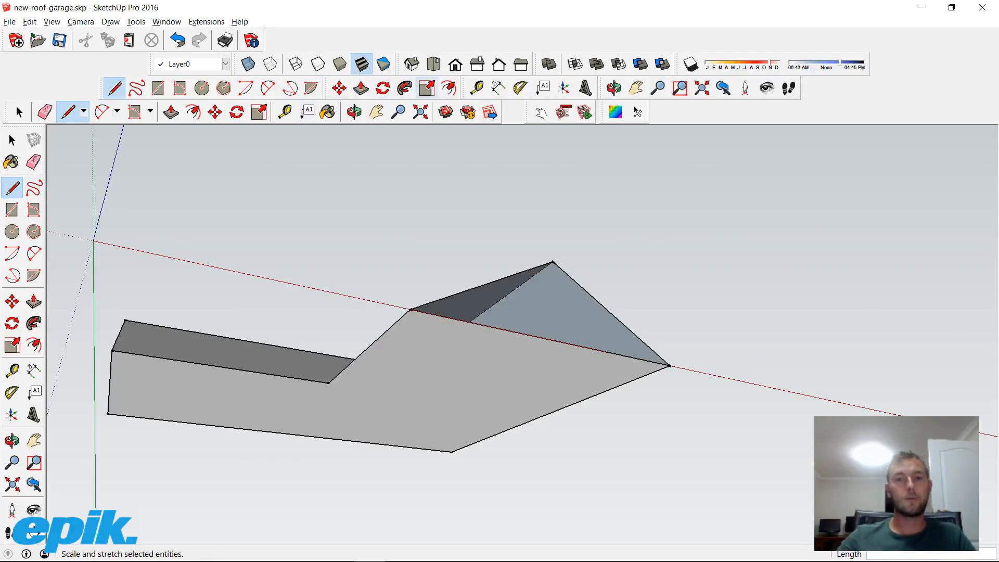
Offset the outline of the L-shaped underside face inward twice, by 300 mm and by 600 mm from the roof edge
left_click(449, 87)
left_click(588, 398)
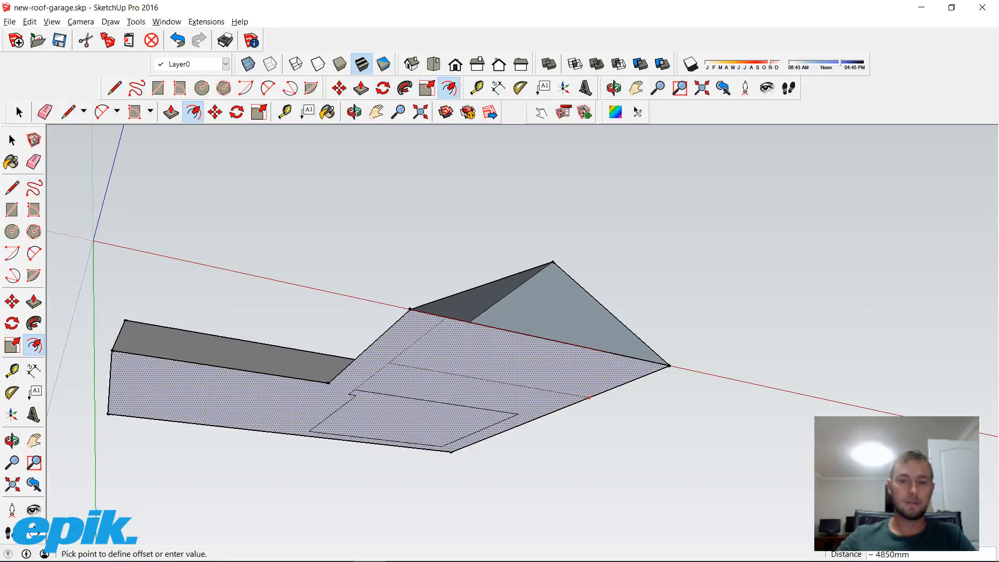
middle_click_drag(546, 390, 675, 355)
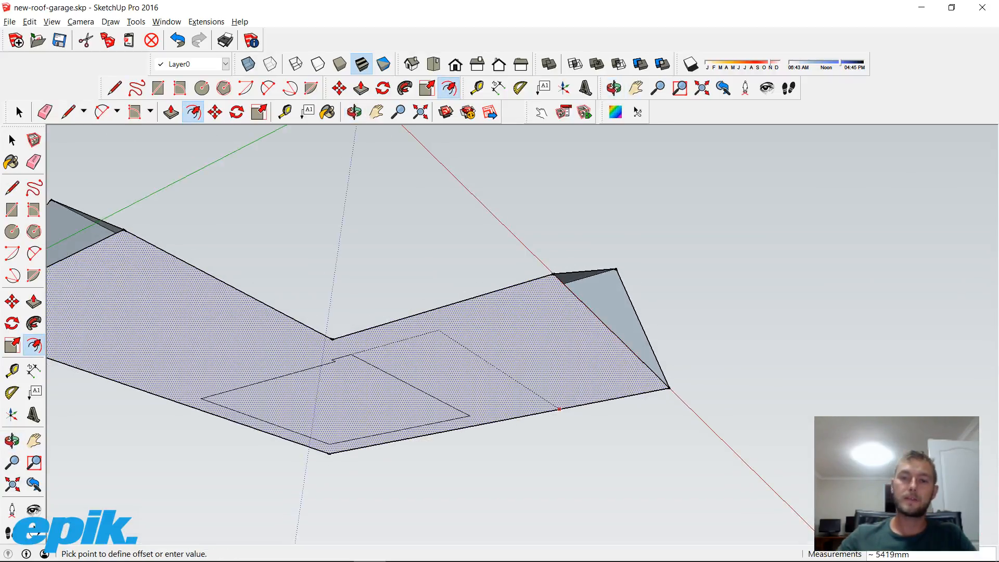
middle_click_drag(559, 409, 781, 457)
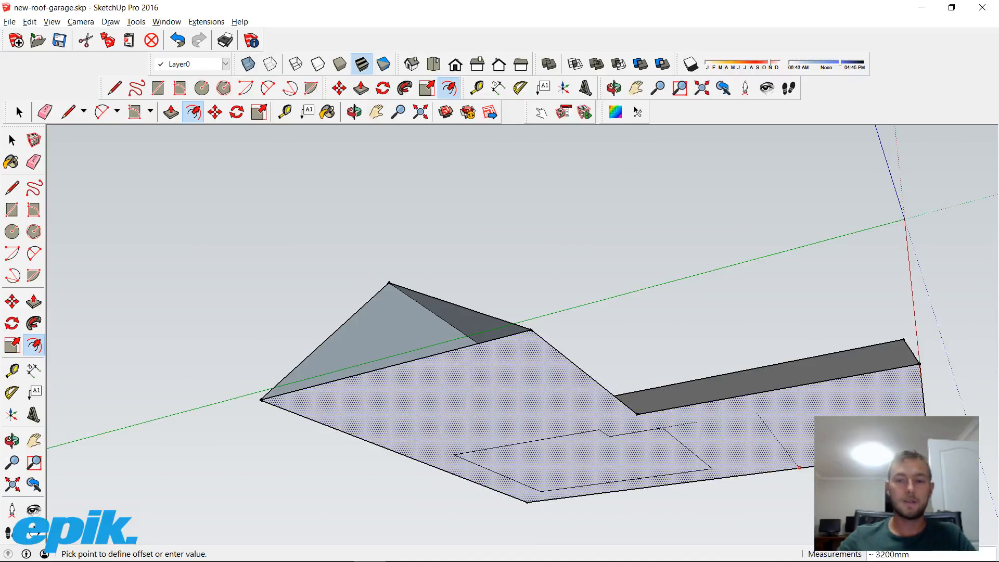
middle_click_drag(799, 468, 650, 443)
middle_click_drag(743, 375, 639, 385)
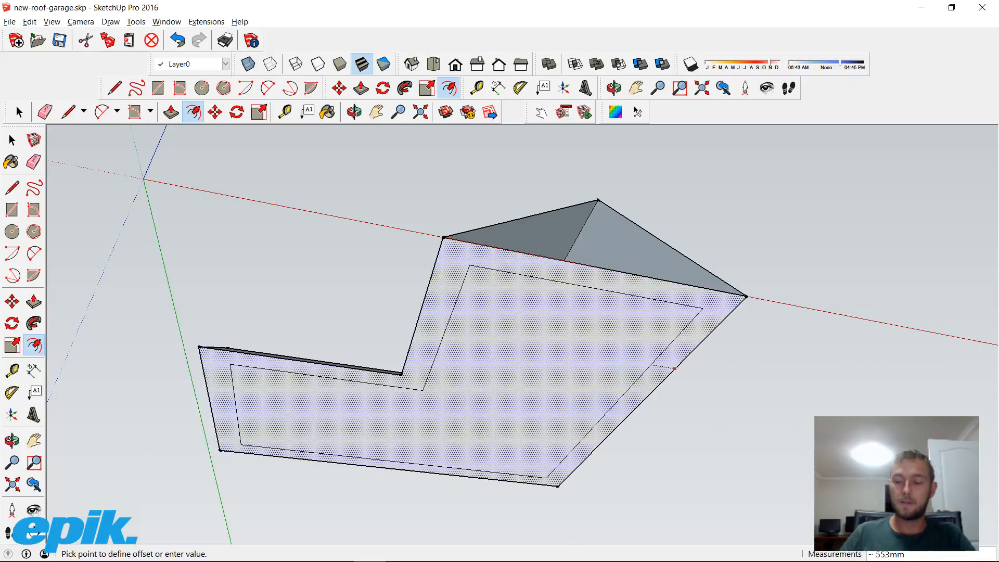
key("Return")
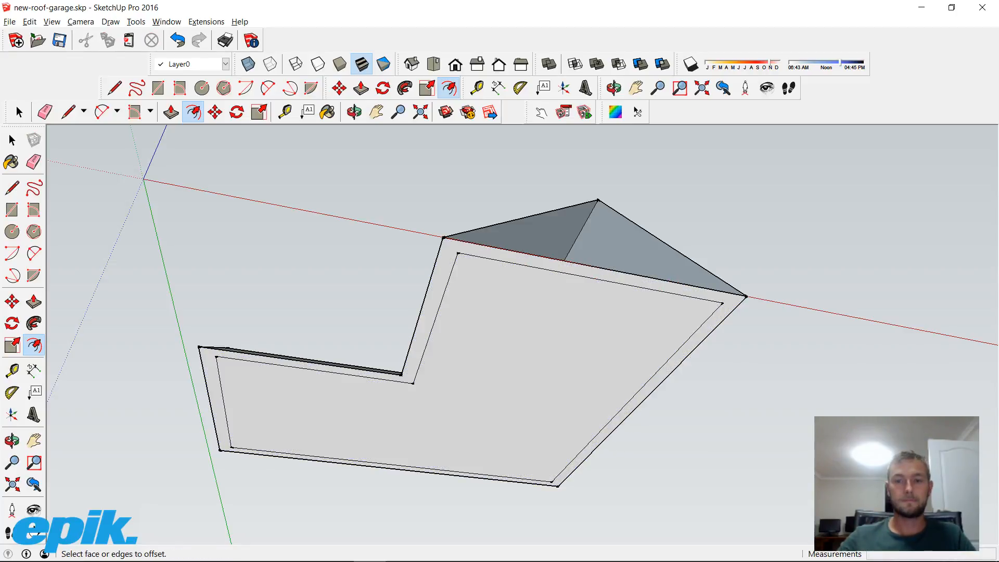
left_click(646, 276)
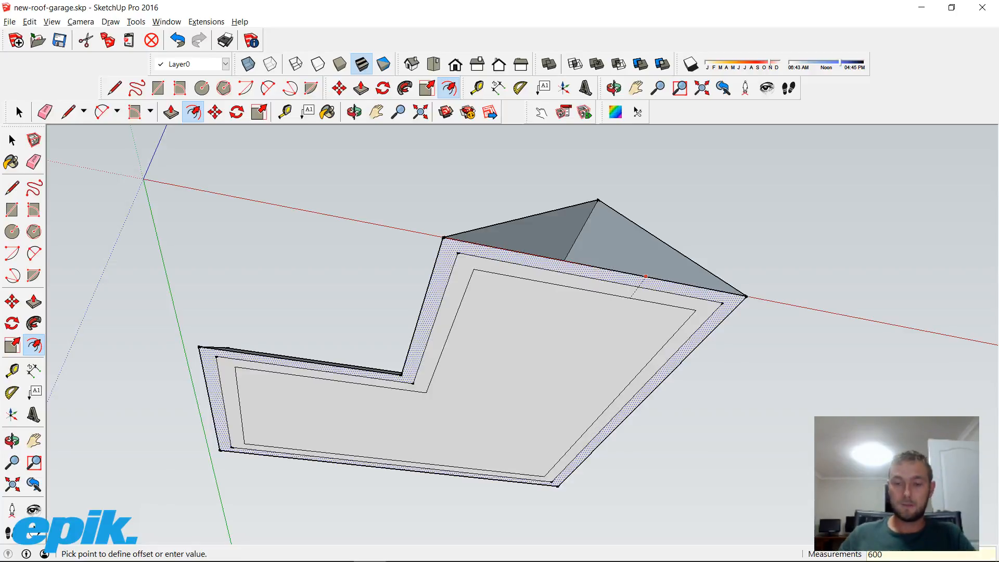
key("Return")
Draw four 300 mm lines at both gable ends, extending the inner outline's long edges to the middle outline
left_click(68, 112)
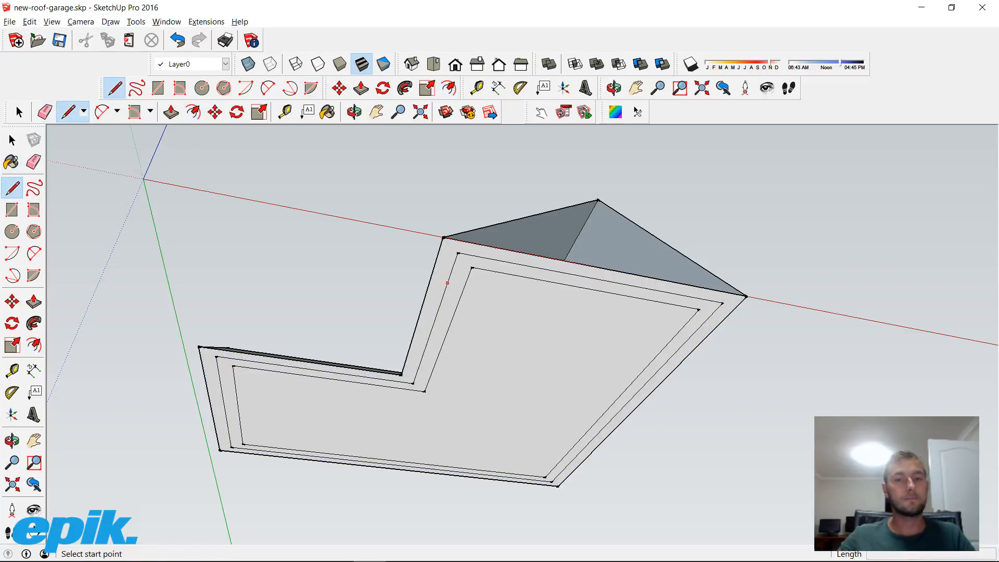
scroll(539, 275, "up", 4)
middle_click_drag(395, 350, 441, 280)
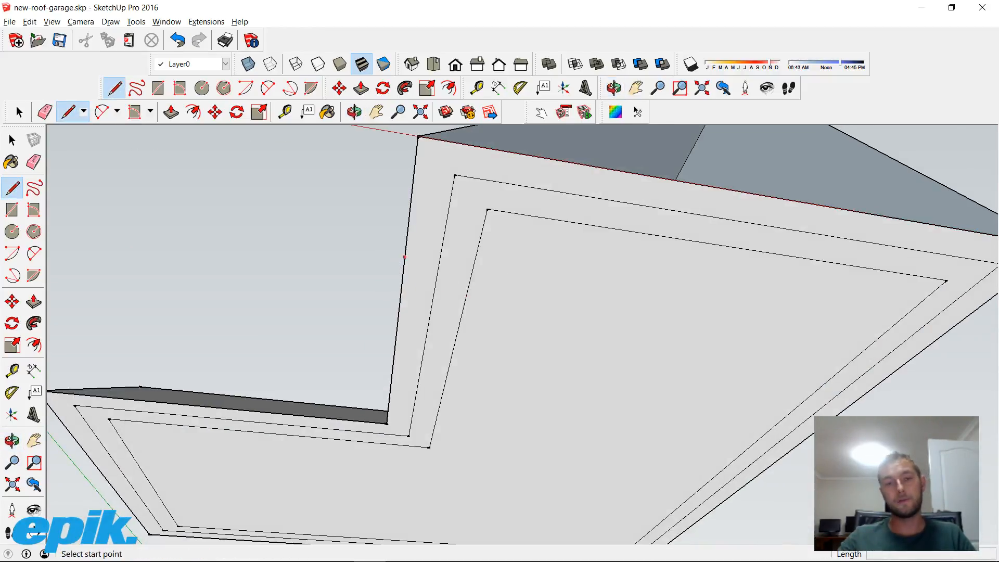
middle_click_drag(581, 258, 460, 293)
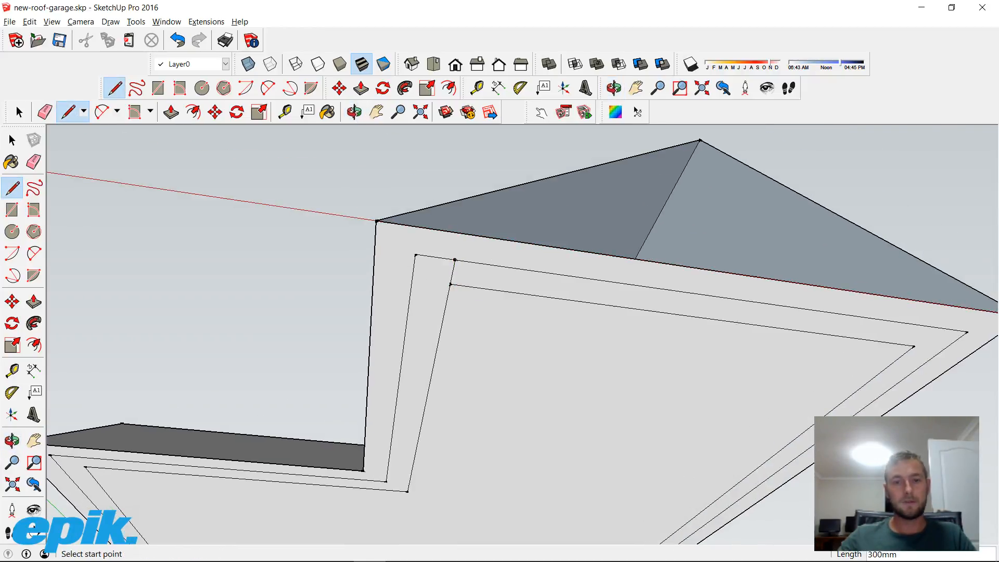
middle_click_drag(738, 318, 456, 312, "shift")
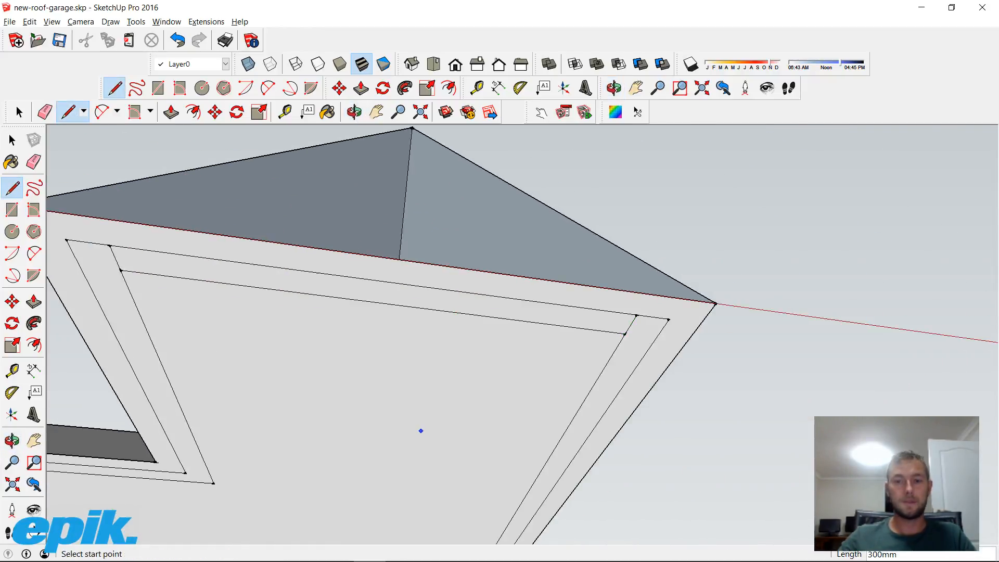
middle_click_drag(421, 431, 301, 323)
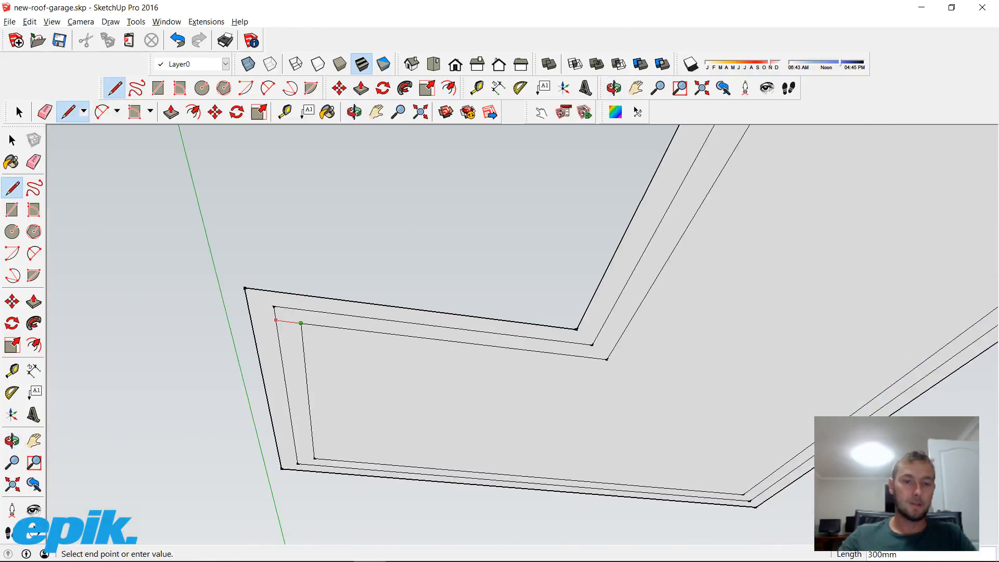
middle_click_drag(318, 414, 293, 463)
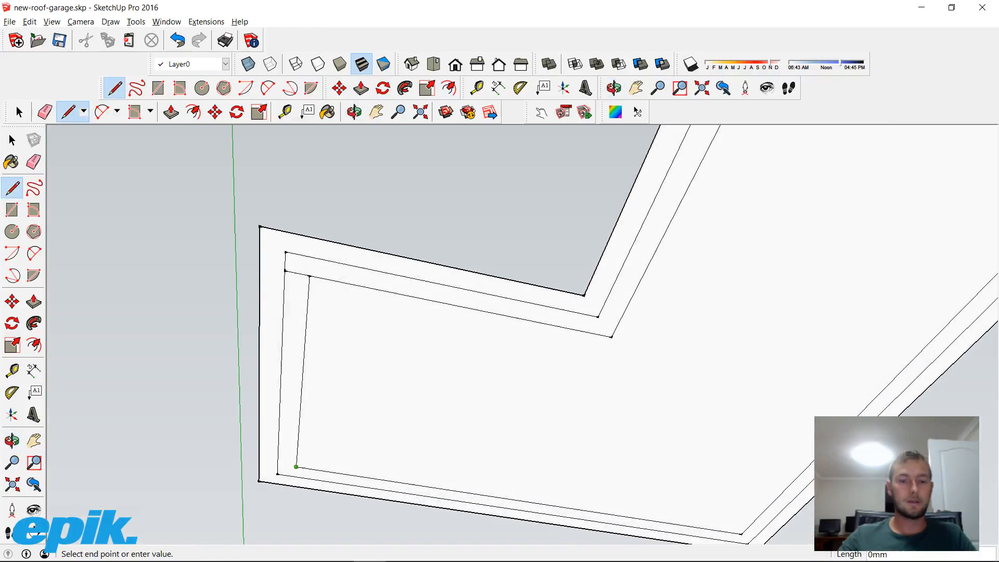
key("space")
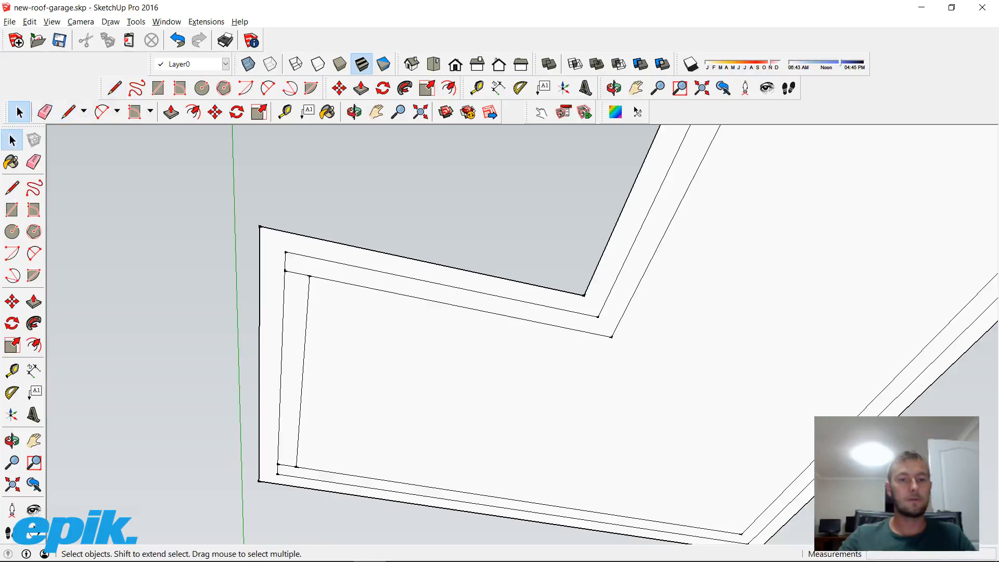
Erase the outermost strip of the underside face, between the roof edge and the first offset outline
middle_click_drag(468, 313, 307, 301)
right_click(424, 361)
left_click(447, 367)
scroll(413, 253, "down", 2)
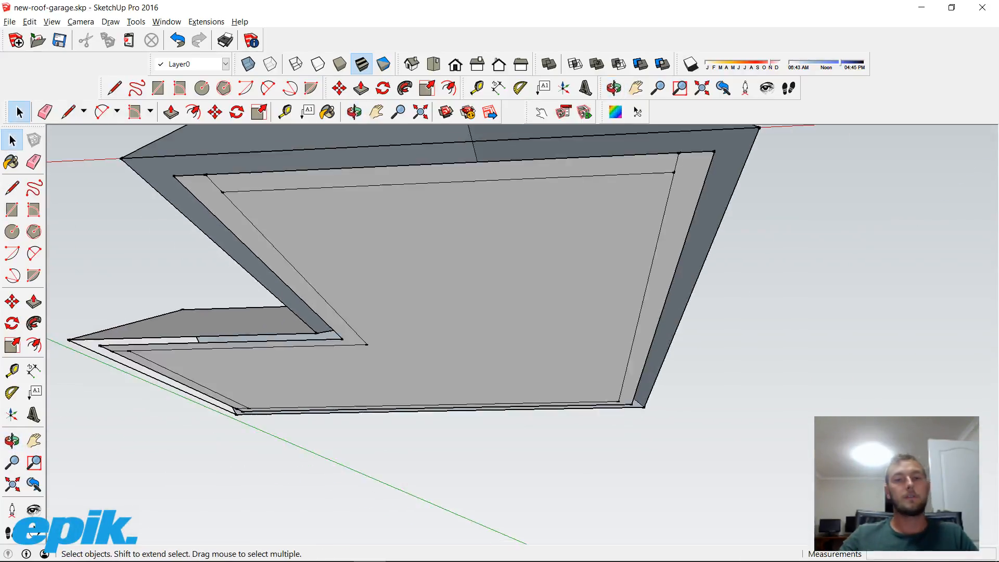
Delete the face strips between the two offset outlines along the eaves and the inner outline's line at the shorter wing's gable end
middle_click_drag(414, 253, 335, 307)
left_click(591, 332)
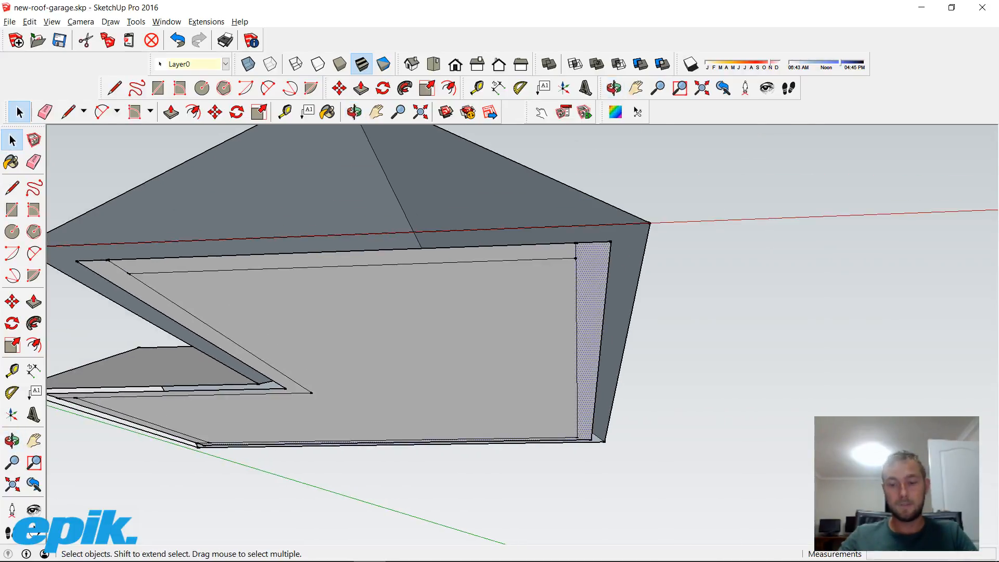
key("Delete")
key("Delete")
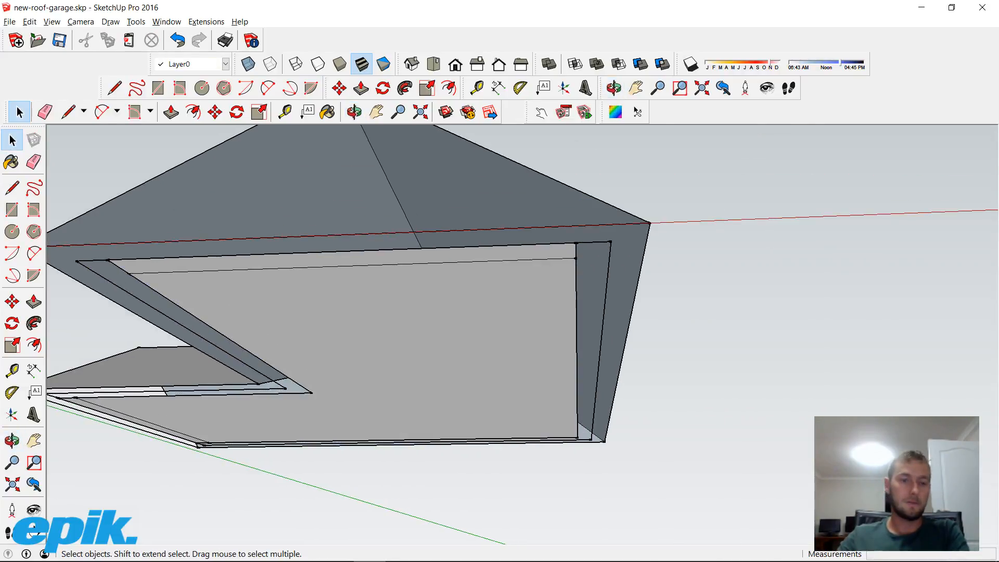
middle_click_drag(469, 365, 499, 249)
middle_click_drag(333, 359, 650, 359, "shift")
middle_click_drag(499, 333, 481, 281)
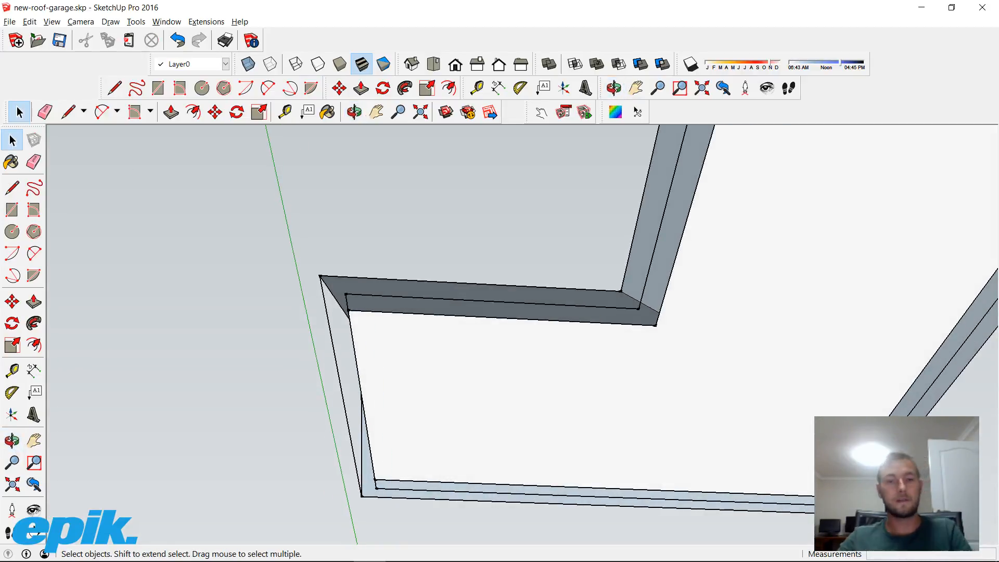
Delete the inner outline's line at the longer wing's gable end so the underside face extends to the middle outline
middle_click_drag(599, 271, 348, 479)
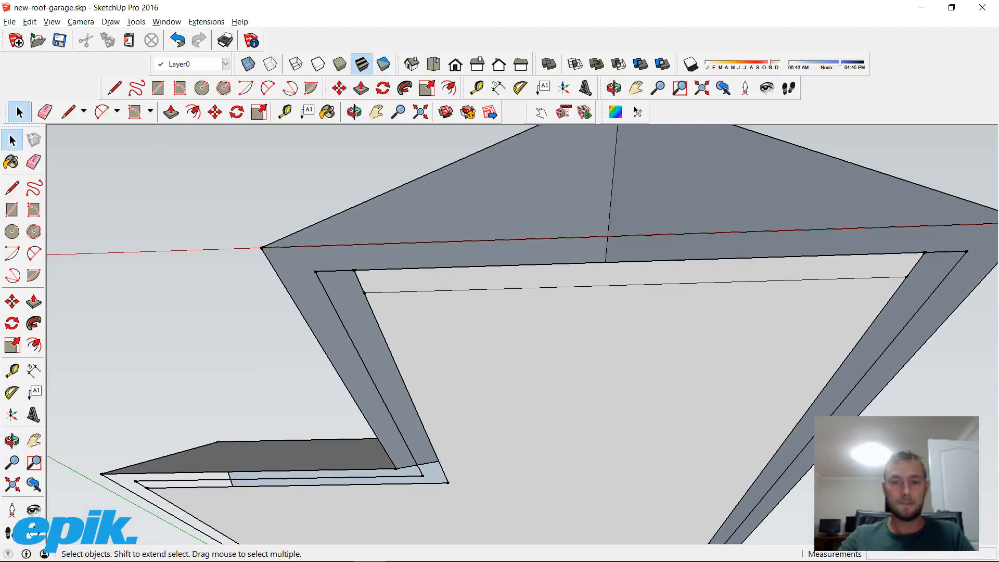
left_click(634, 285)
key("Delete")
middle_click_drag(395, 443, 347, 335, "shift")
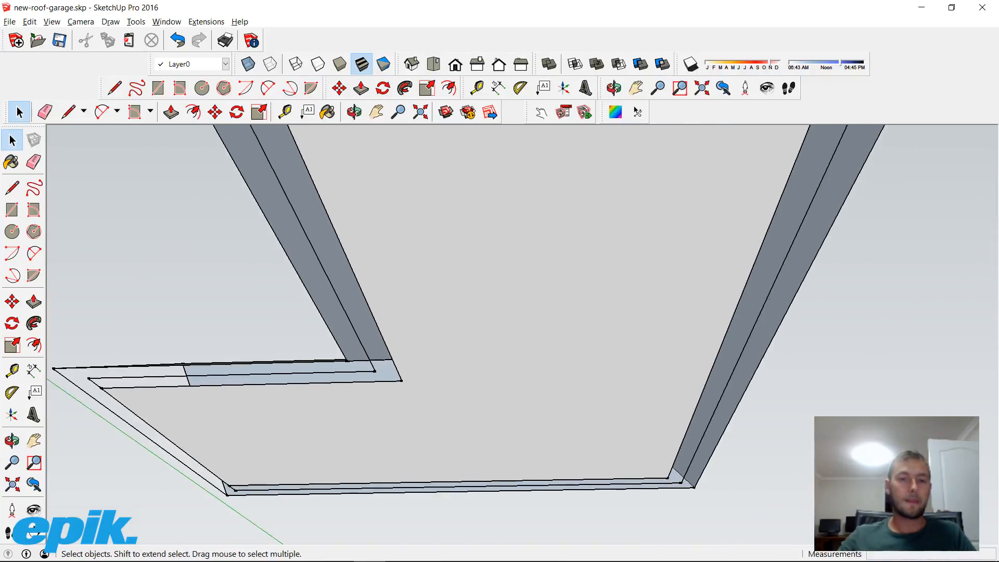
Group the inner L-shaped underside face together with its boundary edges
scroll(219, 340, "down", 2)
middle_click_drag(219, 341, 172, 416, "shift")
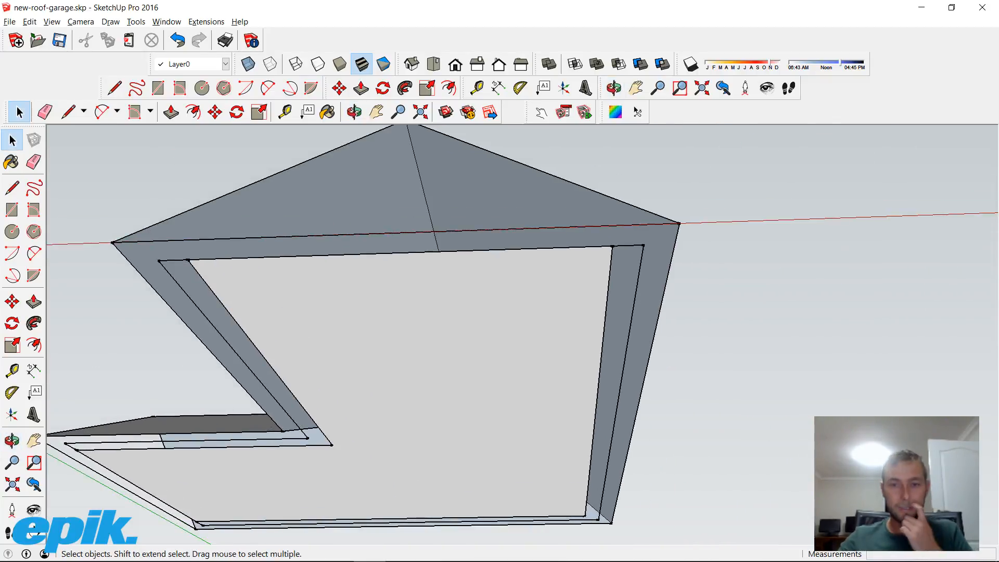
double_click(396, 374)
right_click(438, 323)
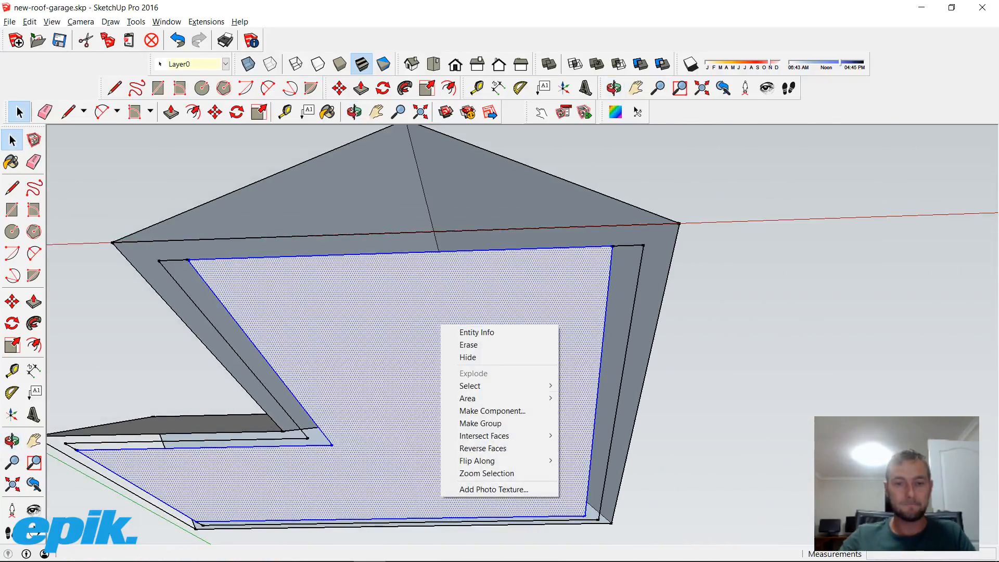
left_click(468, 418)
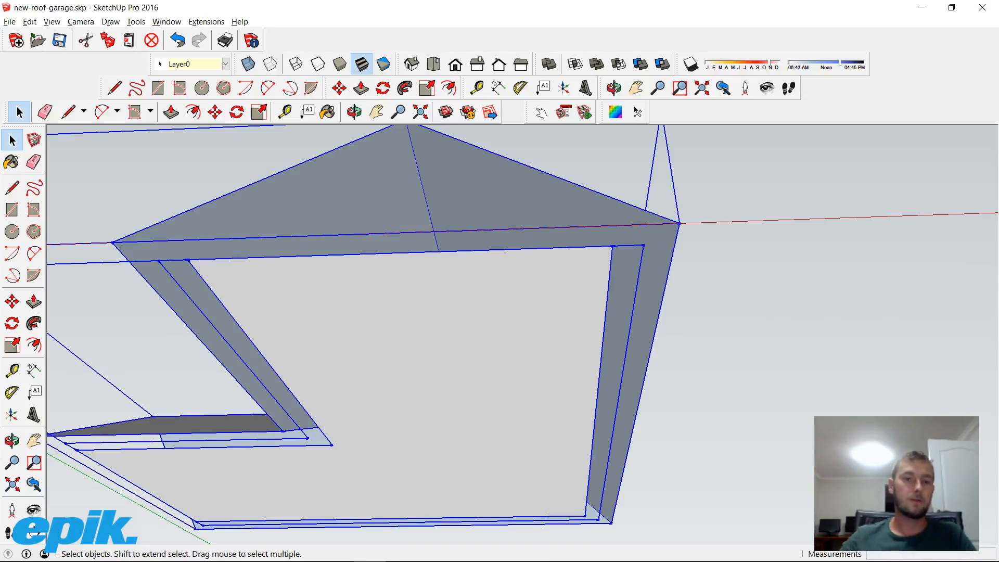
Delete the loose offset outline left around the grouped underside face, keeping the face and the roof
key("ctrl+z")
key("ctrl+z")
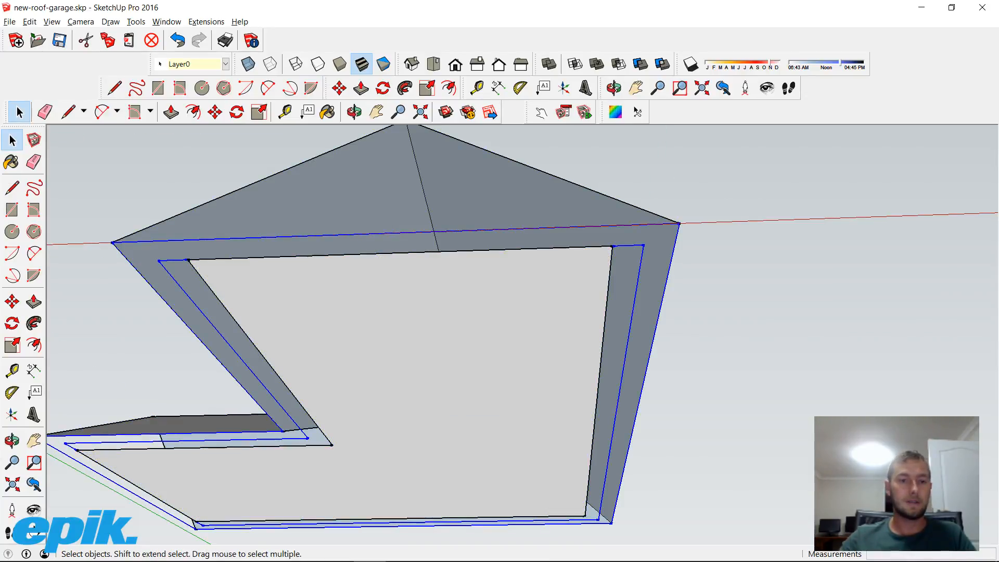
key("ctrl+z")
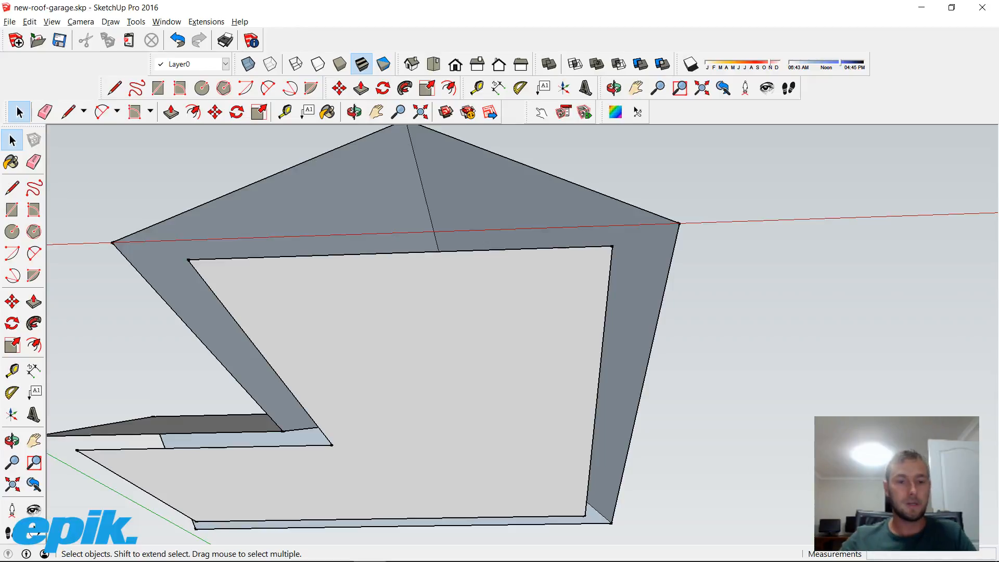
Push/pull the face inside the underside group by 6 mm to make a thin slab, and close the group
middle_click_drag(468, 249, 333, 447)
middle_click_drag(364, 390, 572, 218)
middle_click_drag(499, 312, 390, 234)
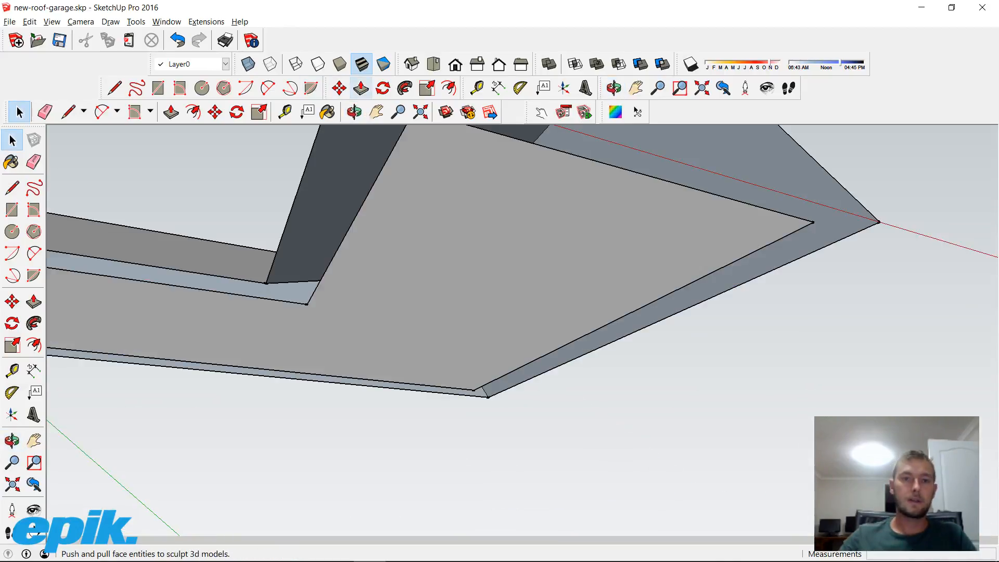
left_click(361, 88)
left_click(19, 112)
double_click(466, 263)
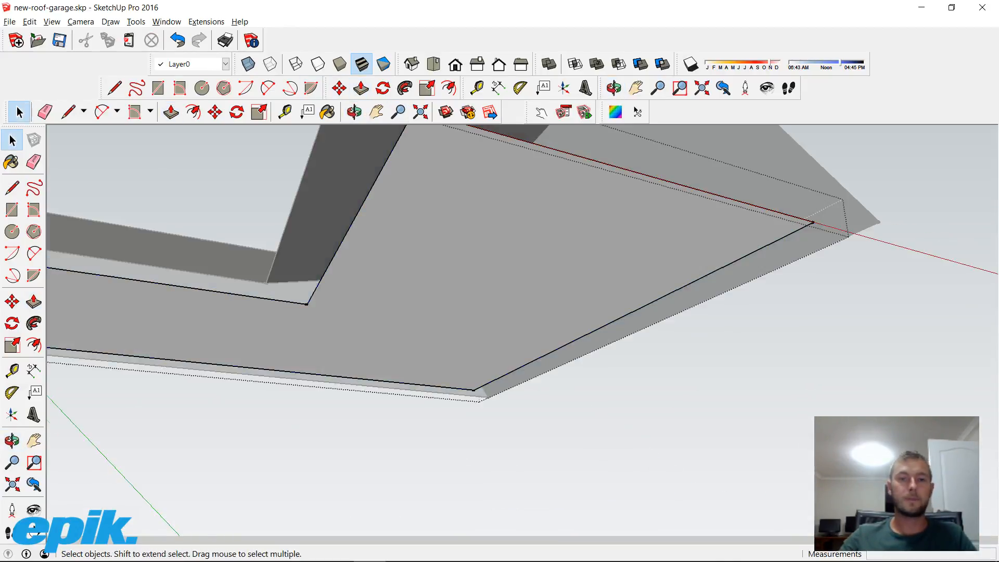
left_click(360, 88)
left_click(465, 263)
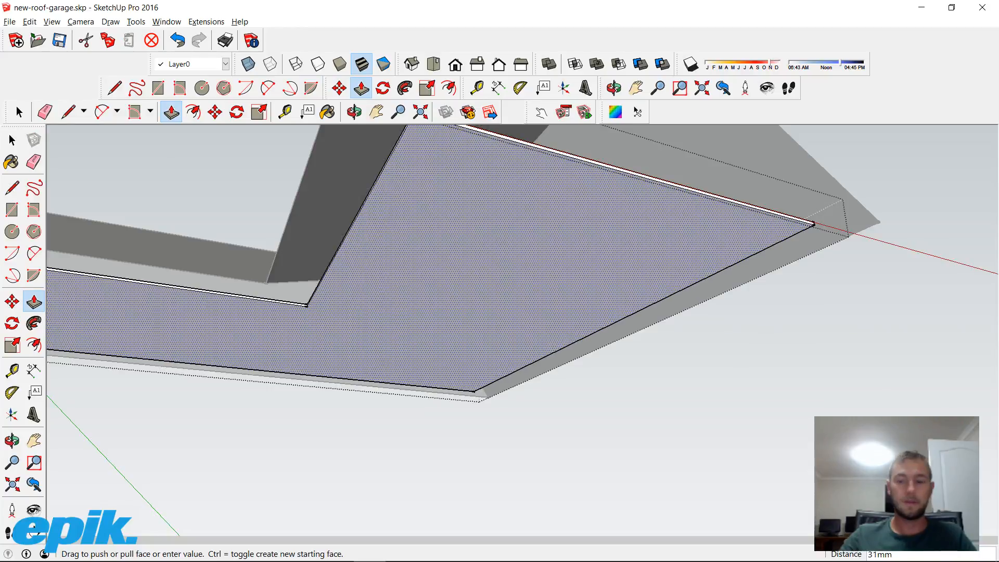
key("Return")
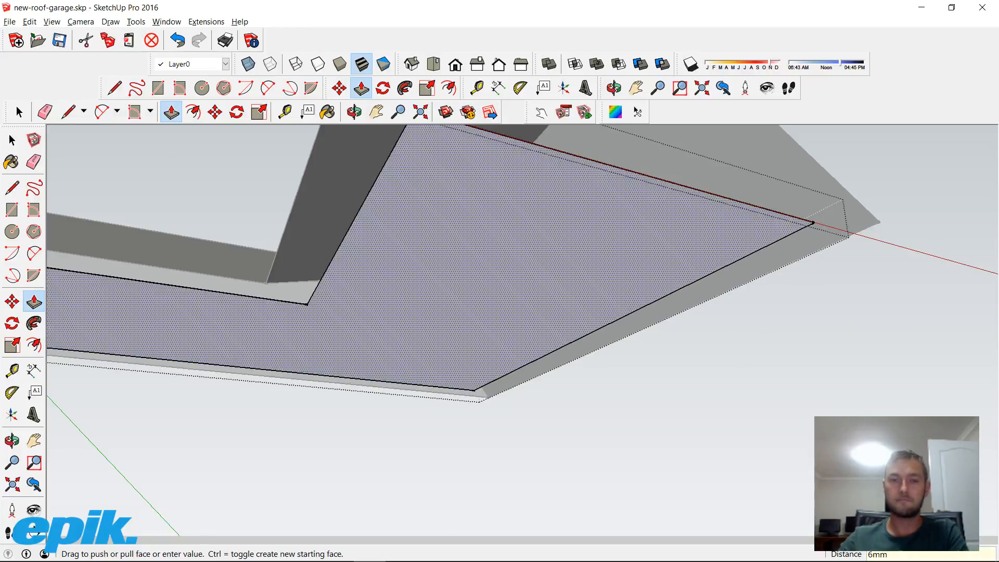
middle_click_drag(465, 263, 469, 326)
left_click(18, 112)
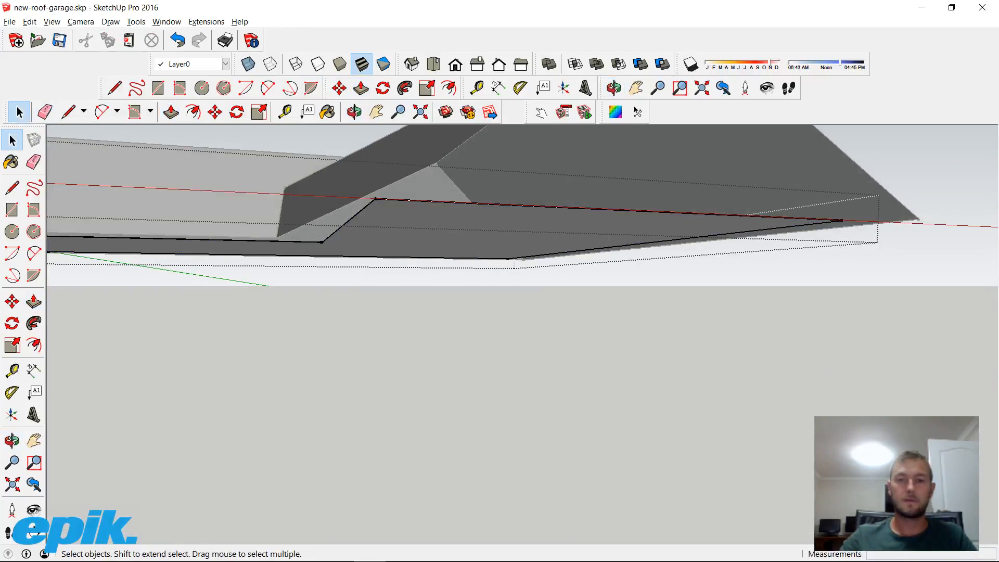
key("Escape")
Move the thin slab group straight up along the vertical axis until its long edges reach the roof slopes
middle_click_drag(465, 263, 468, 317)
scroll(701, 279, "up", 3)
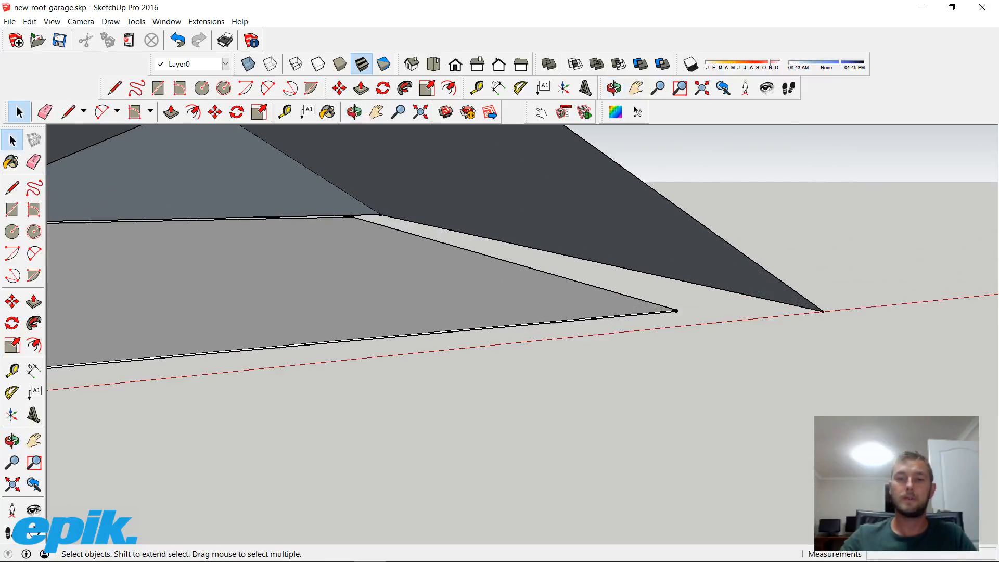
left_click(572, 296)
left_click(339, 88)
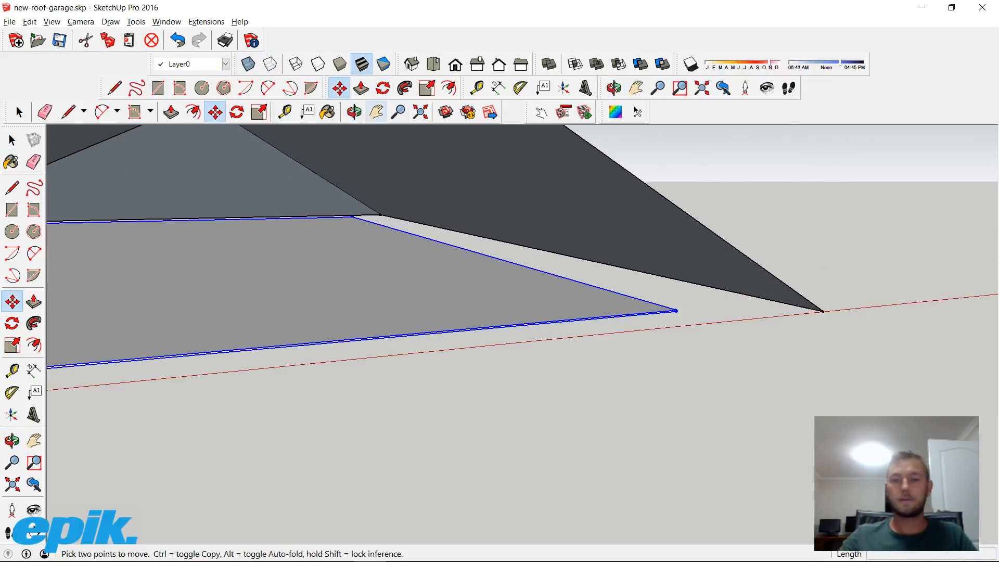
scroll(696, 323, "up", 3)
left_click(600, 264)
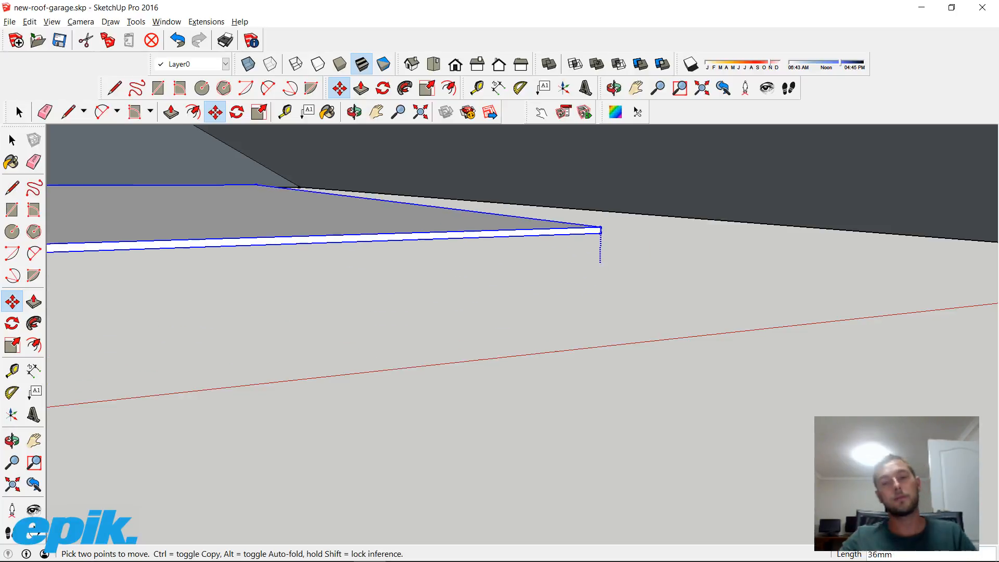
middle_click_drag(600, 229, 604, 307)
middle_click_drag(605, 348, 612, 282)
middle_click_drag(612, 225, 693, 331)
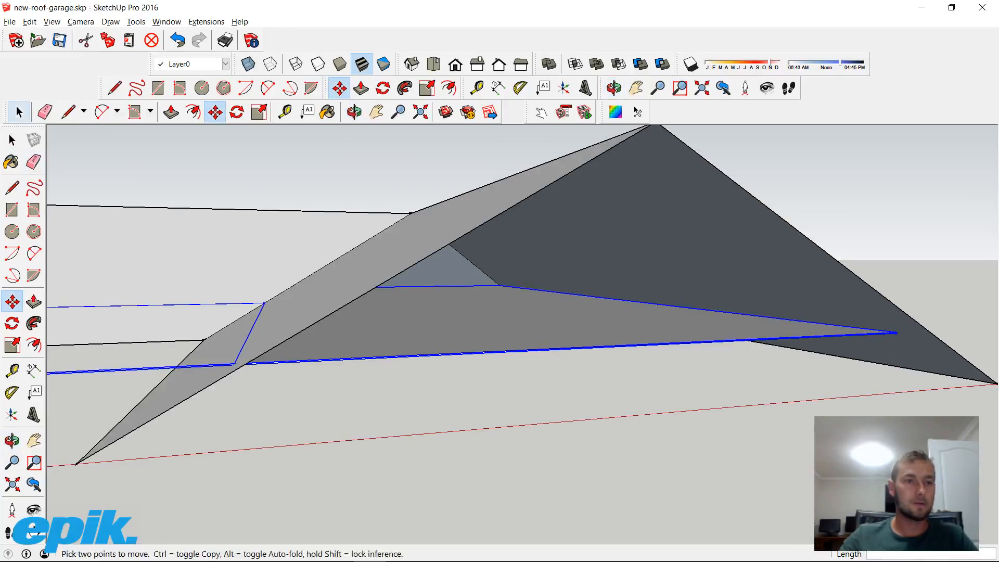
key("space")
key("ctrl+t")
Check from several sides where the raised slab's edges meet the roof slopes
middle_click_drag(572, 307, 494, 317)
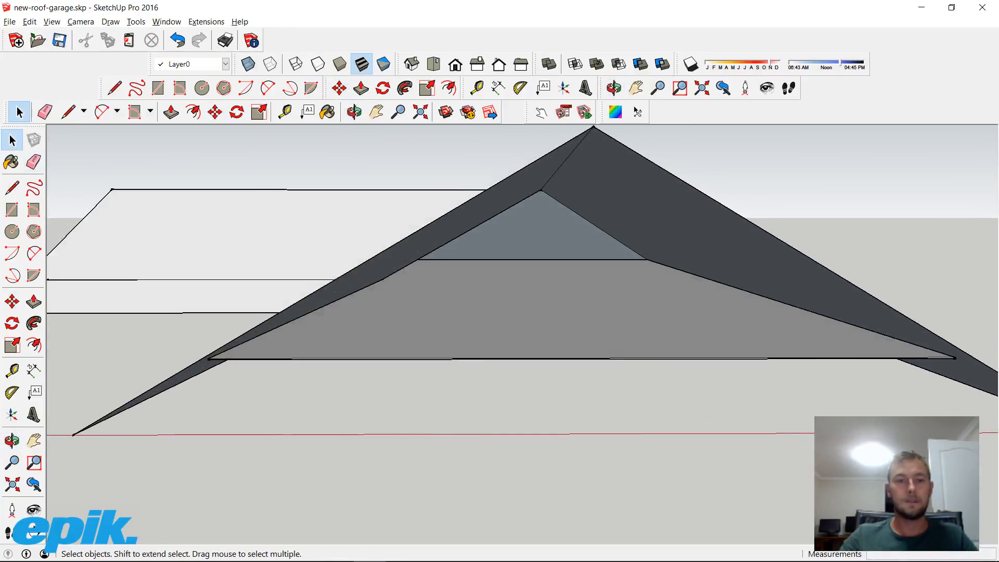
scroll(685, 368, "down", 6)
middle_click_drag(685, 368, 577, 405)
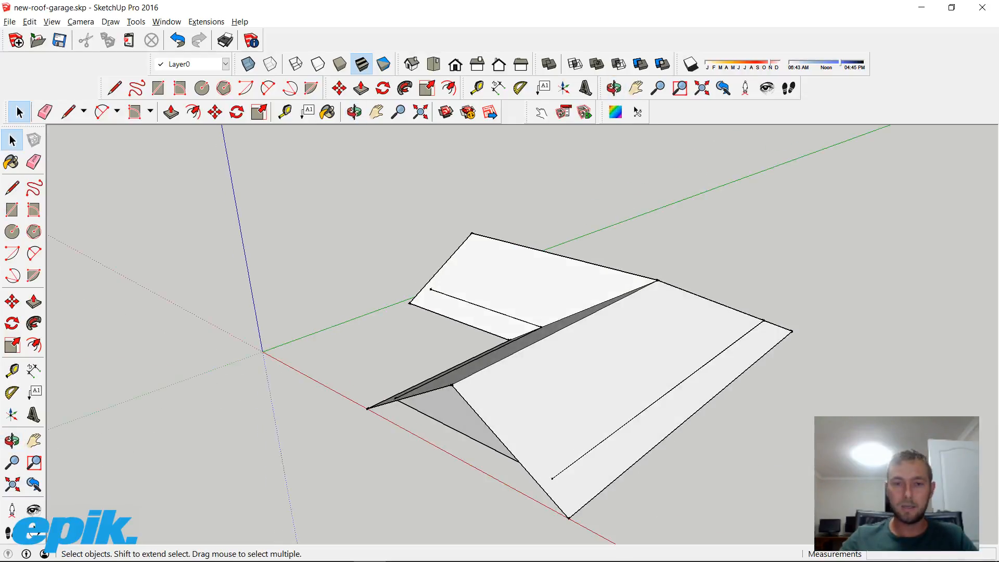
middle_click_drag(416, 395, 625, 364)
middle_click_drag(426, 364, 631, 322)
scroll(631, 322, "up", 8)
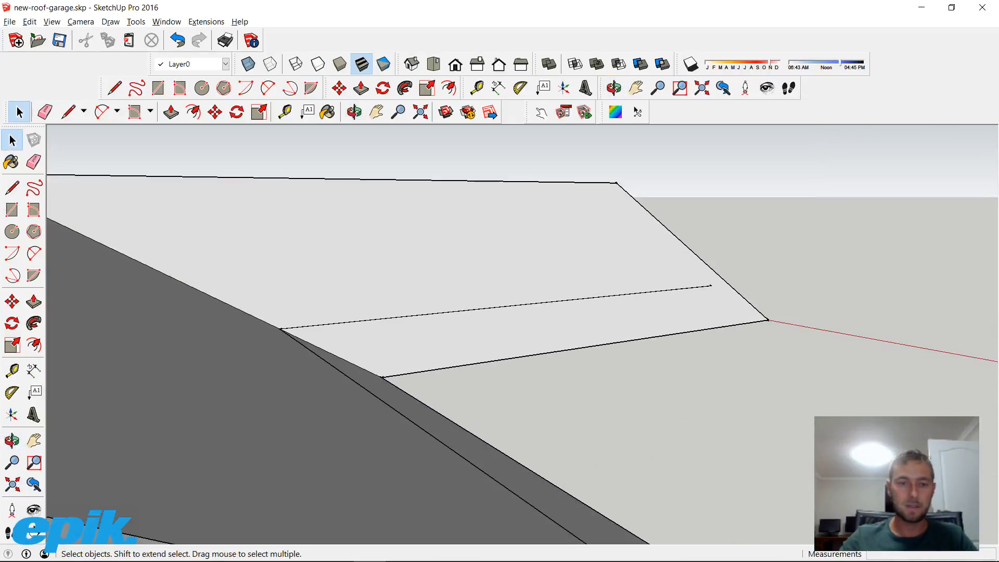
middle_click_drag(520, 364, 244, 380)
left_click(511, 333)
double_click(465, 374)
scroll(552, 335, "up", 5)
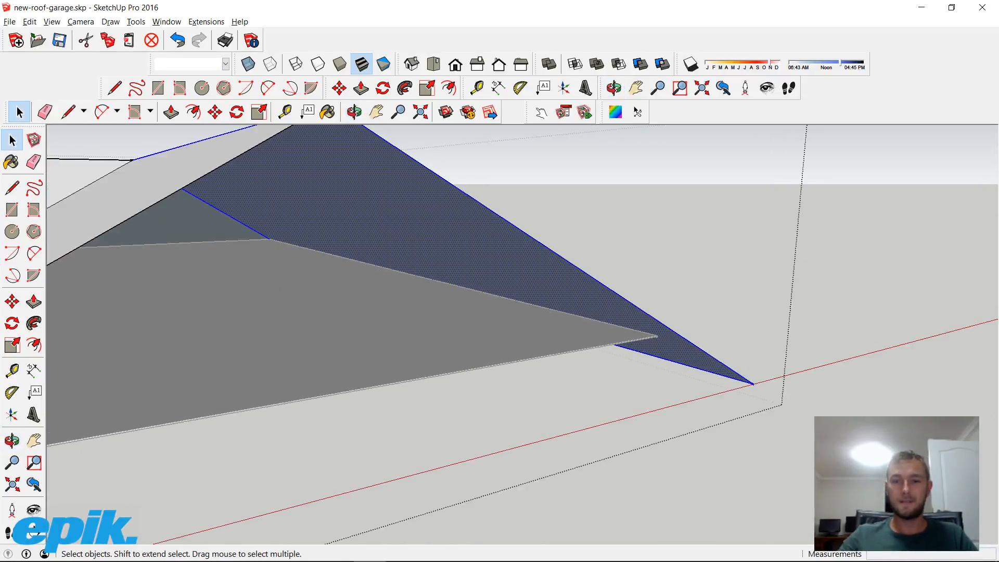
middle_click_drag(692, 343, 622, 394)
left_click(609, 402)
scroll(609, 402, "down", 6)
scroll(653, 368, "up", 5)
scroll(436, 298, "down", 3)
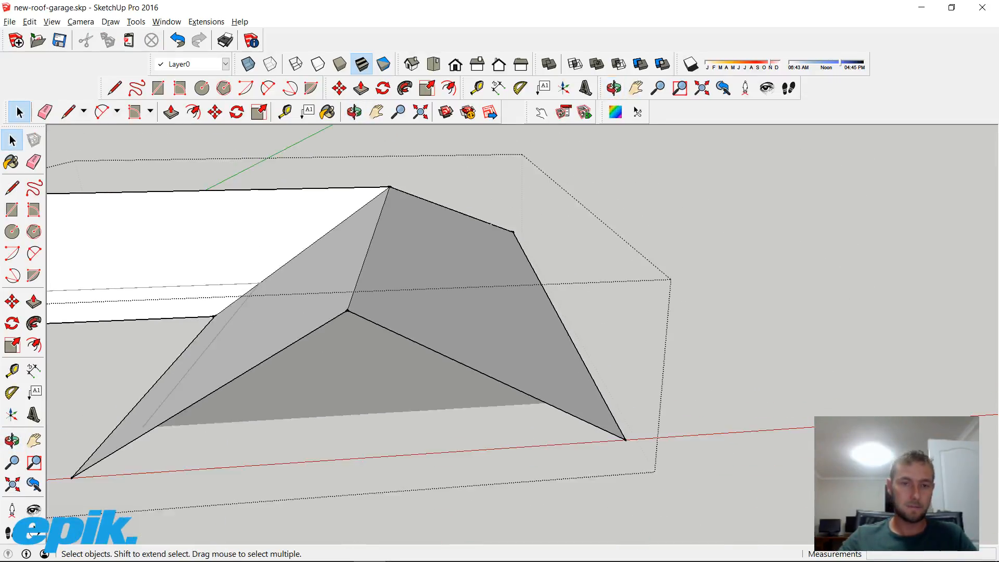
key("Escape")
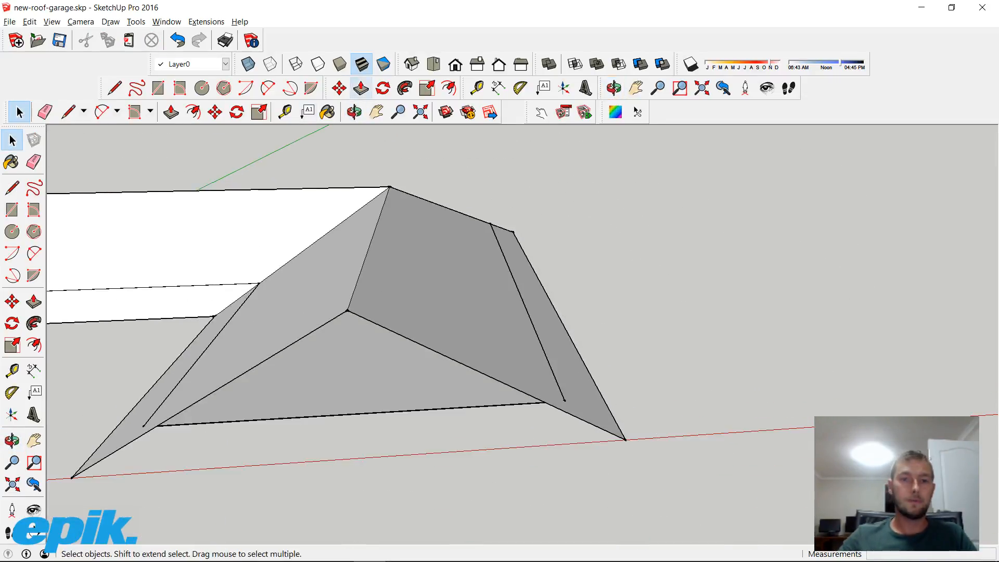
Open the roof group and push/pull the longer wing's outer slope outward by 40 mm
key("p")
double_click(436, 297)
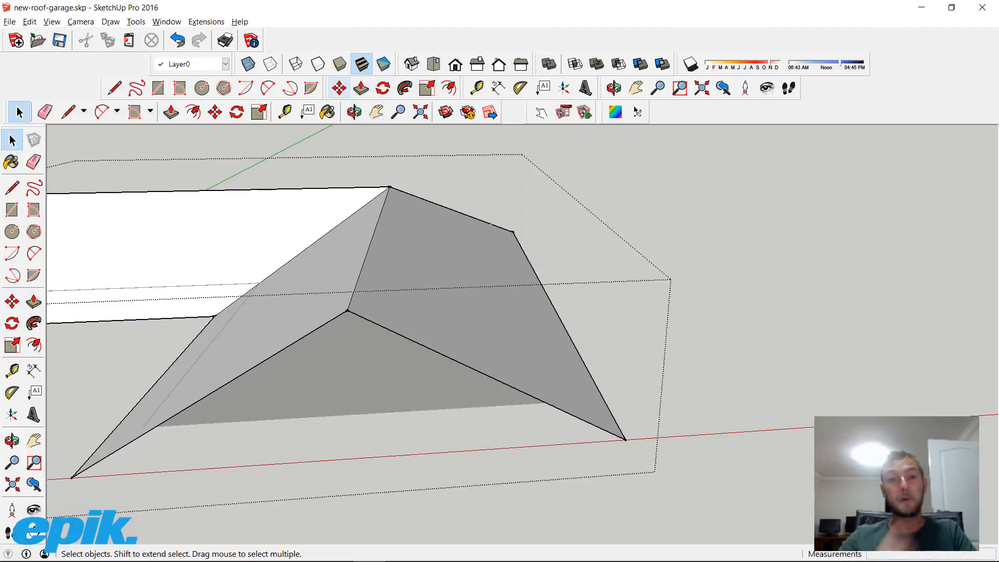
key("p")
left_click(368, 253)
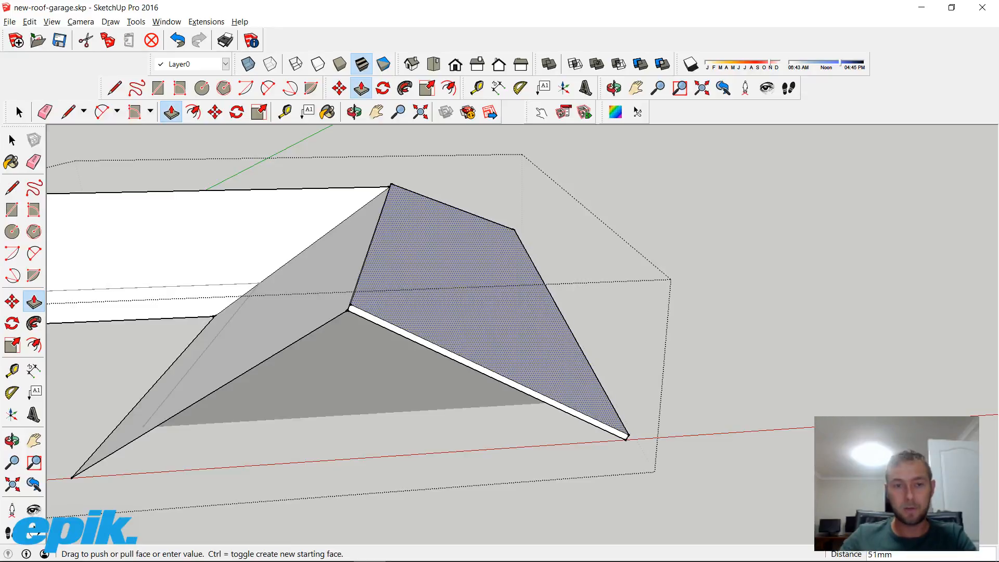
scroll(451, 320, "up", 5)
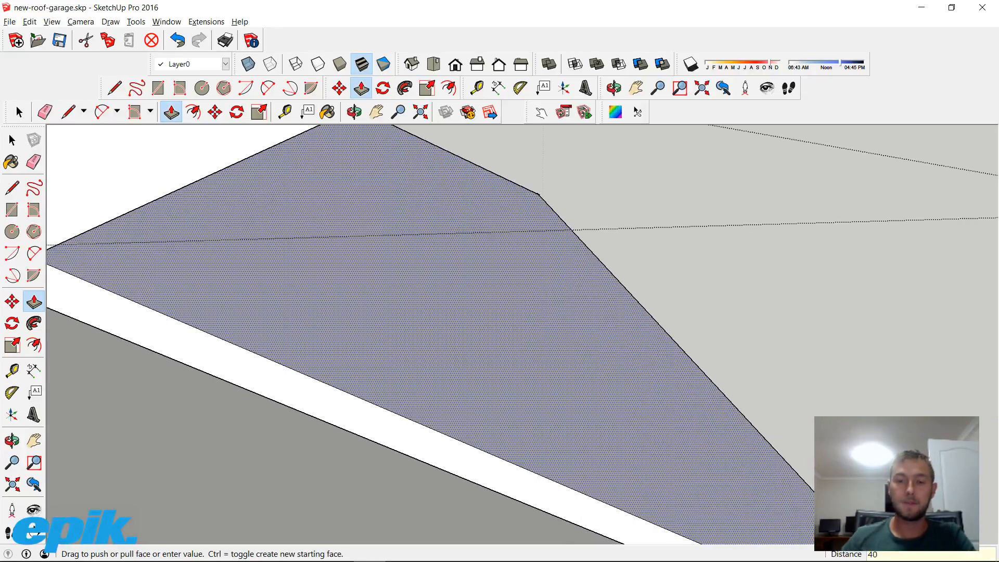
key("Return")
Try pulling the outer slope a further 40 mm and the opposite slope 40 mm, and undo both extrusions
middle_click_drag(447, 333, 500, 323)
left_click(500, 323)
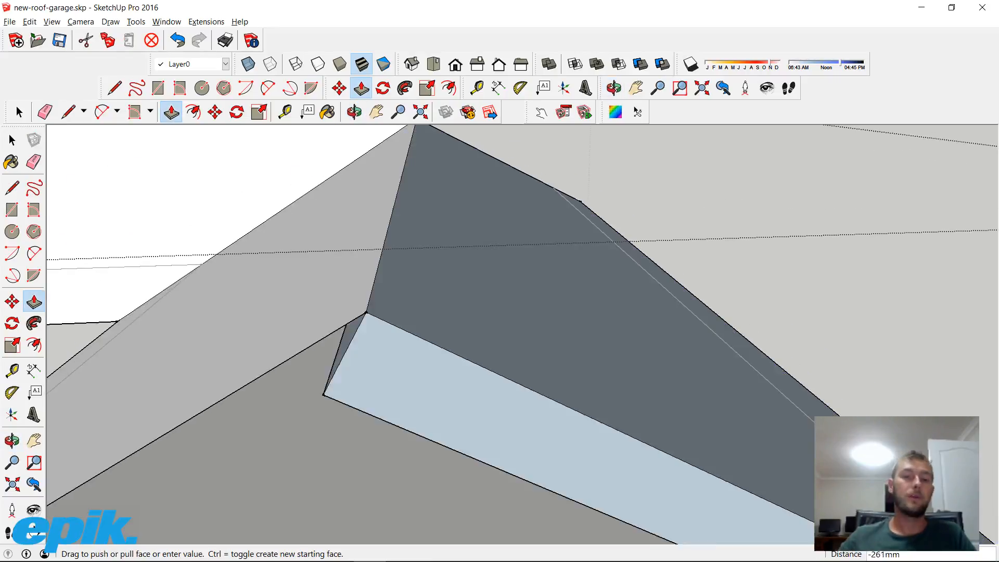
scroll(601, 338, "down", 3)
middle_click_drag(601, 338, 565, 359)
key("Return")
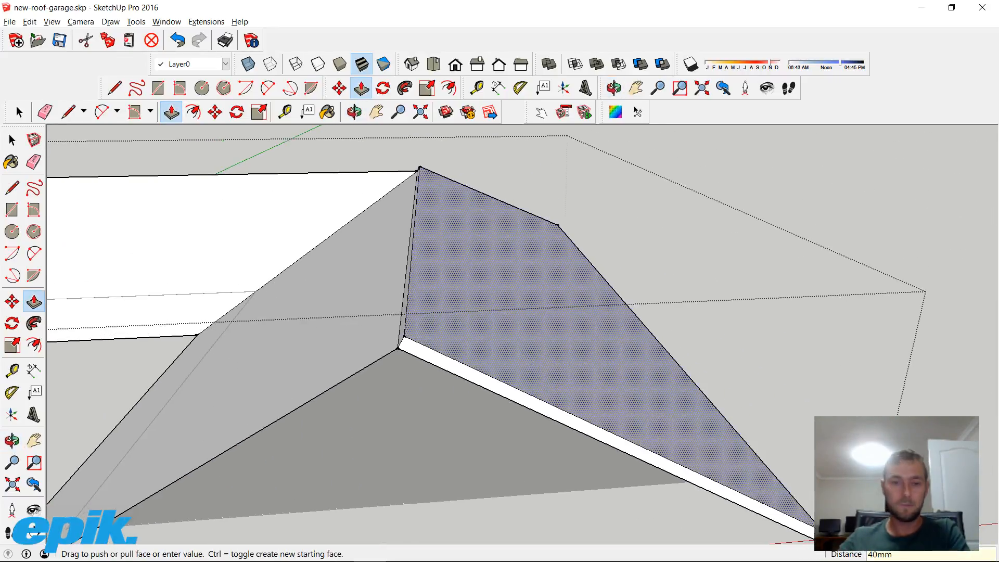
left_click(270, 354)
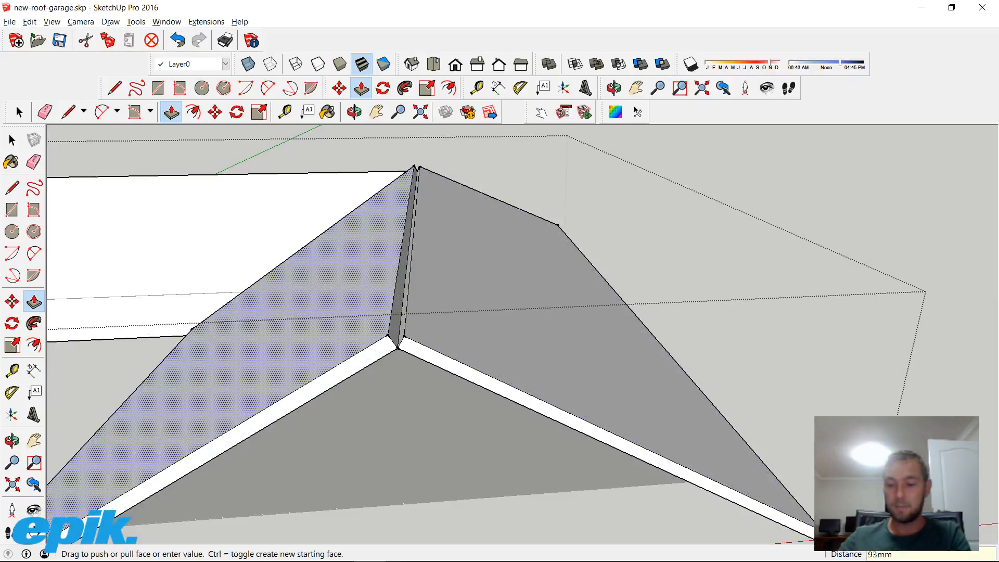
type("40")
key("Return")
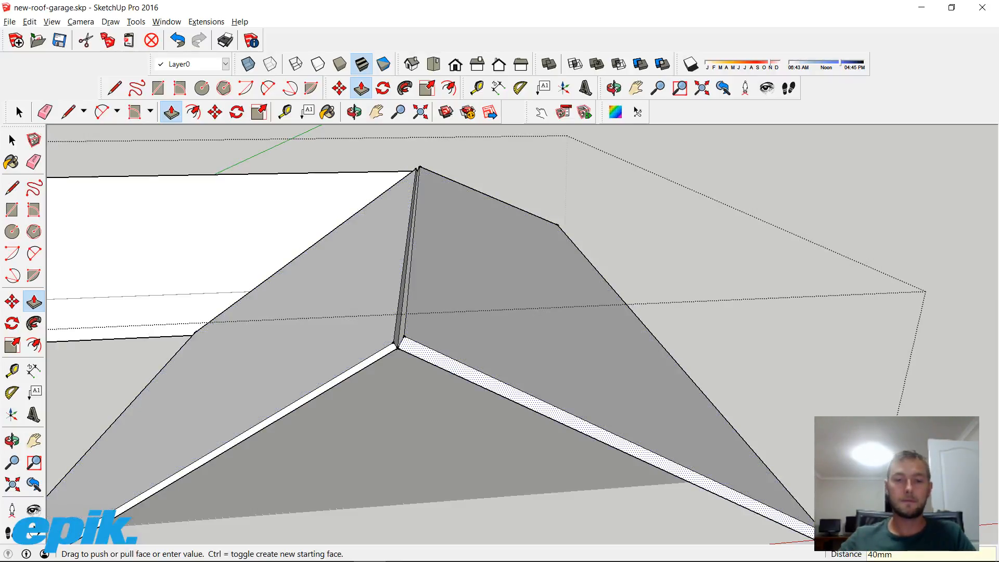
key("ctrl+z")
Push/pull the longer wing's inner slope, on the side facing the shorter wing, outward by 40 mm
left_click(291, 343)
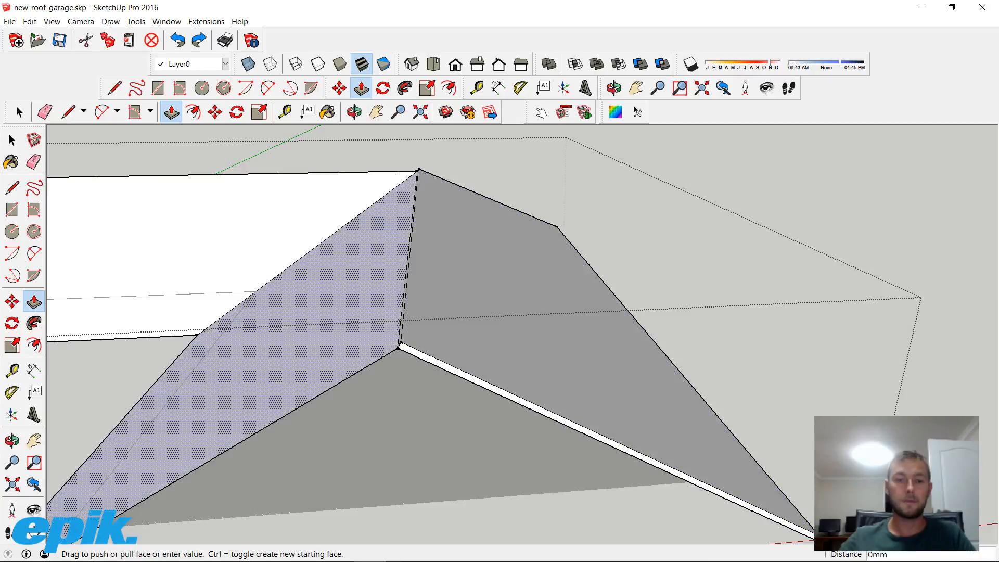
type("40")
key("Return")
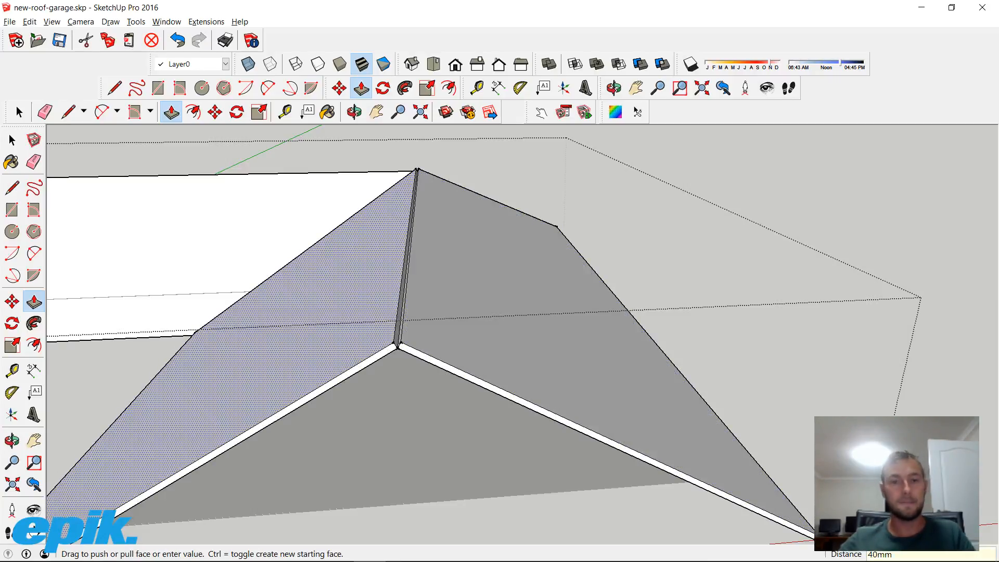
Push/pull both slopes of the shorter wing outward by 40 mm each
scroll(312, 305, "down", 3)
middle_click_drag(312, 305, 520, 281)
left_click(291, 364)
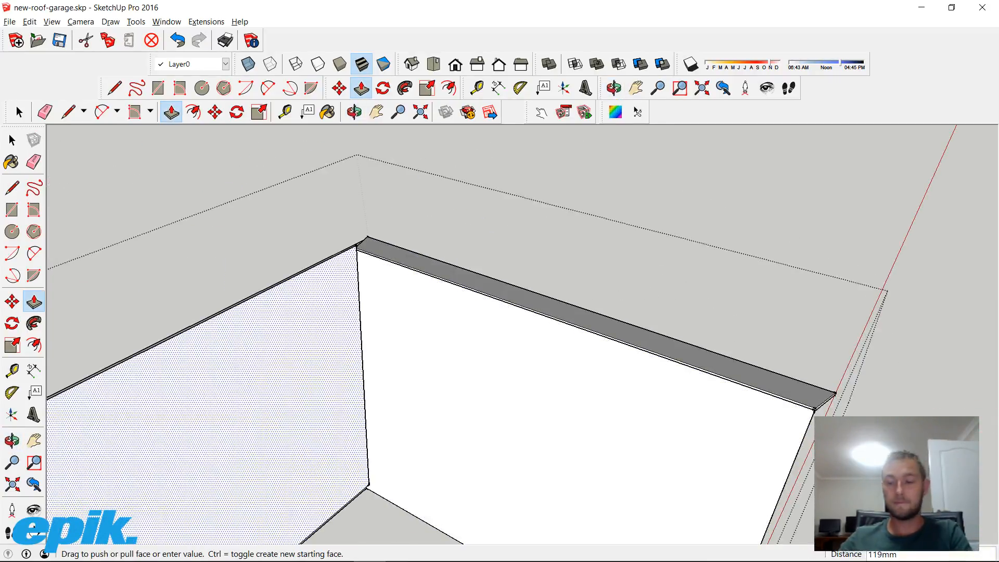
type("40")
key("Return")
middle_click_drag(291, 364, 395, 396)
left_click(395, 395)
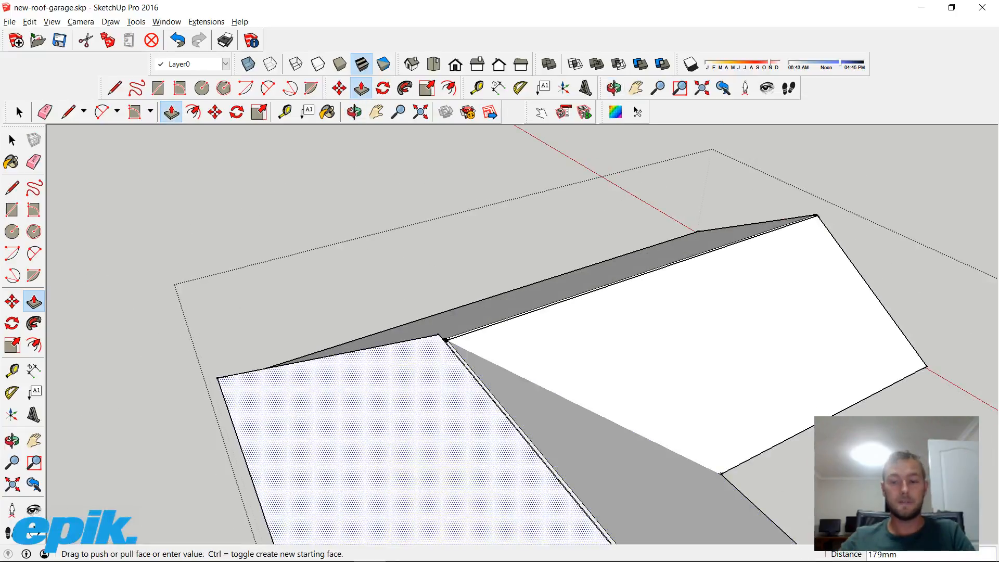
type("40")
key("Return")
middle_click_drag(445, 340, 409, 194)
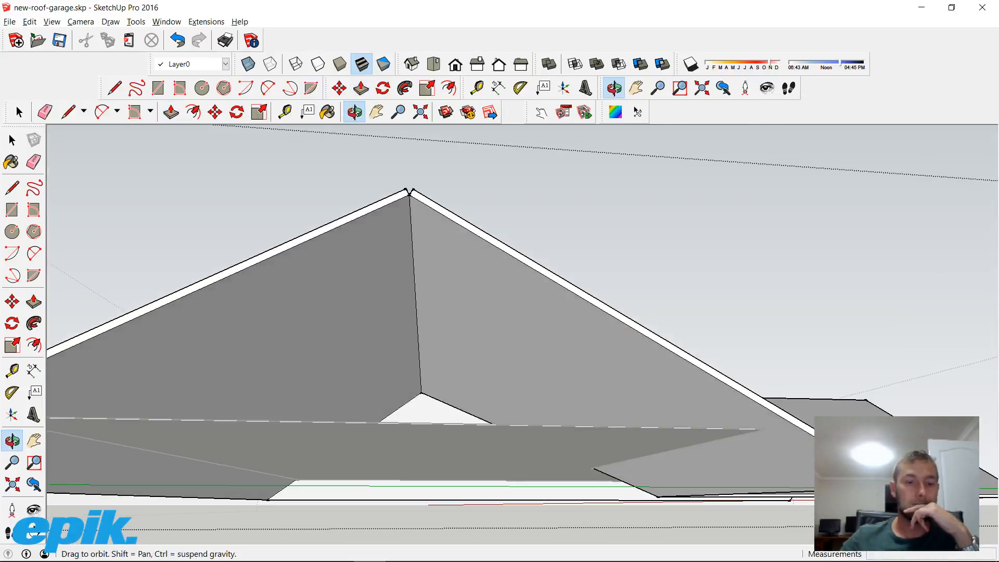
middle_click_drag(458, 489, 426, 364)
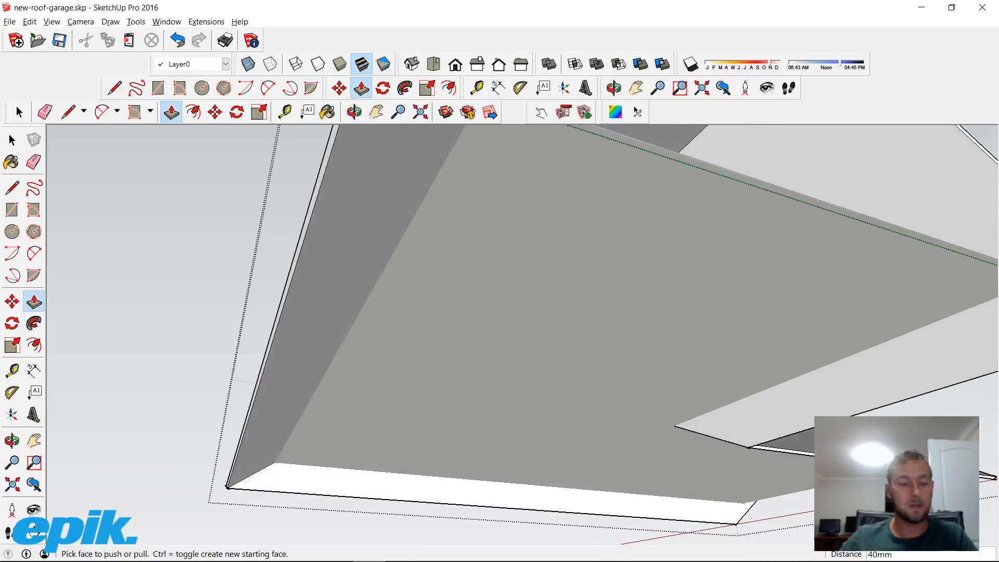
Inspect how the thickened slopes meet at the ridge above the gable end and from the underside
middle_click_drag(598, 364, 520, 333)
middle_click_drag(744, 313, 557, 233)
scroll(556, 233, "up", 5)
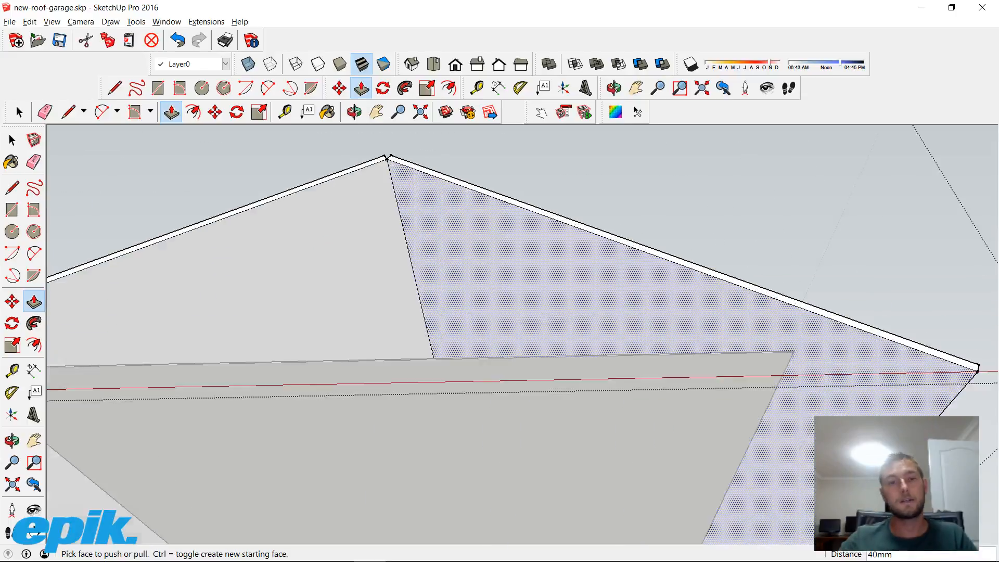
scroll(411, 242, "up", 2)
middle_click_drag(411, 242, 439, 292)
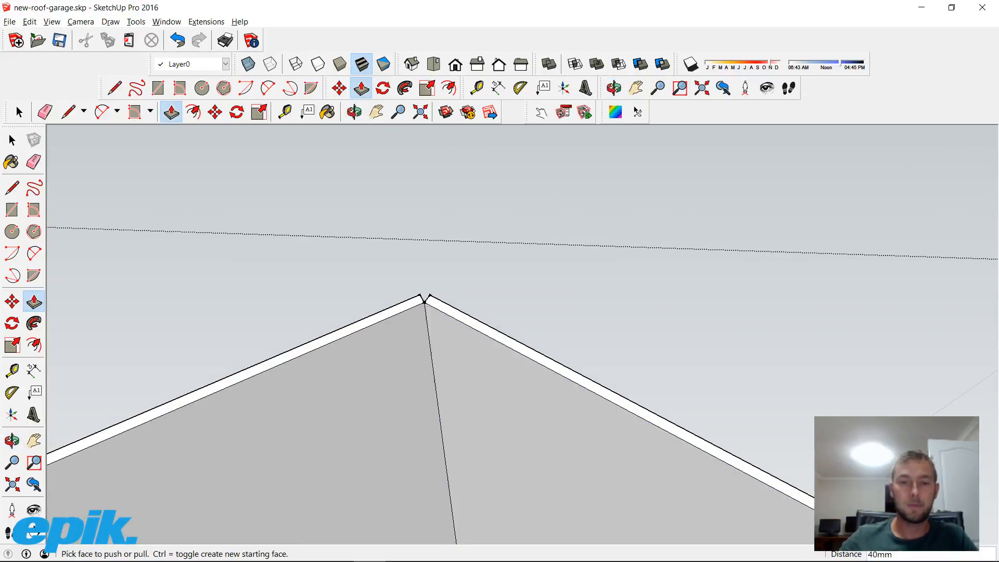
middle_click_drag(702, 479, 463, 255, "shift")
scroll(417, 232, "down", 4)
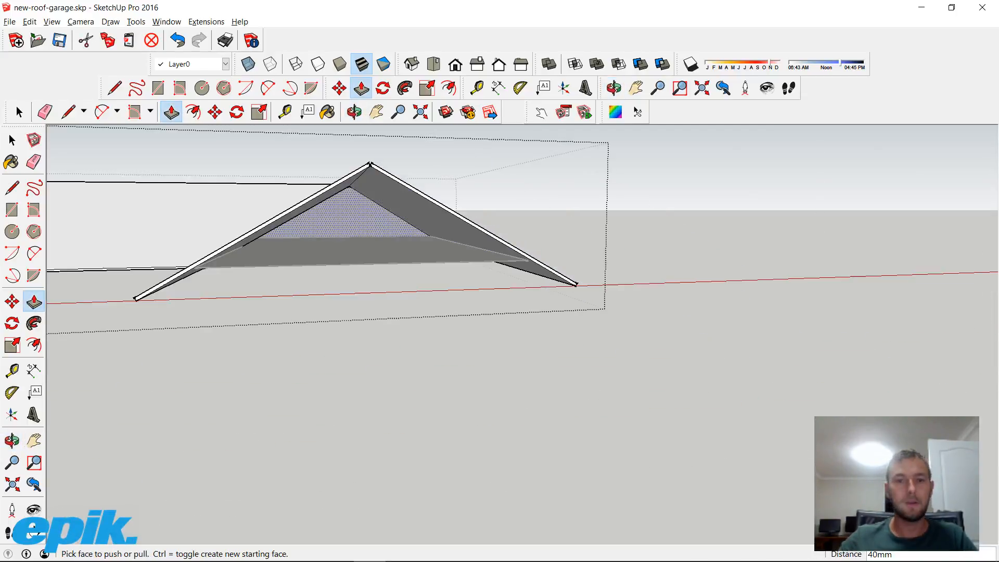
middle_click_drag(416, 231, 499, 307, "shift")
Reopen the roof group and delete the slope's underside face at the gable end on the red axis, undoing and redoing the deletion
key("space")
key("Escape")
left_click(416, 354)
middle_click_drag(526, 489, 599, 437)
scroll(603, 406, "up", 3)
double_click(604, 406)
middle_click_drag(541, 338, 537, 364)
left_click(536, 364)
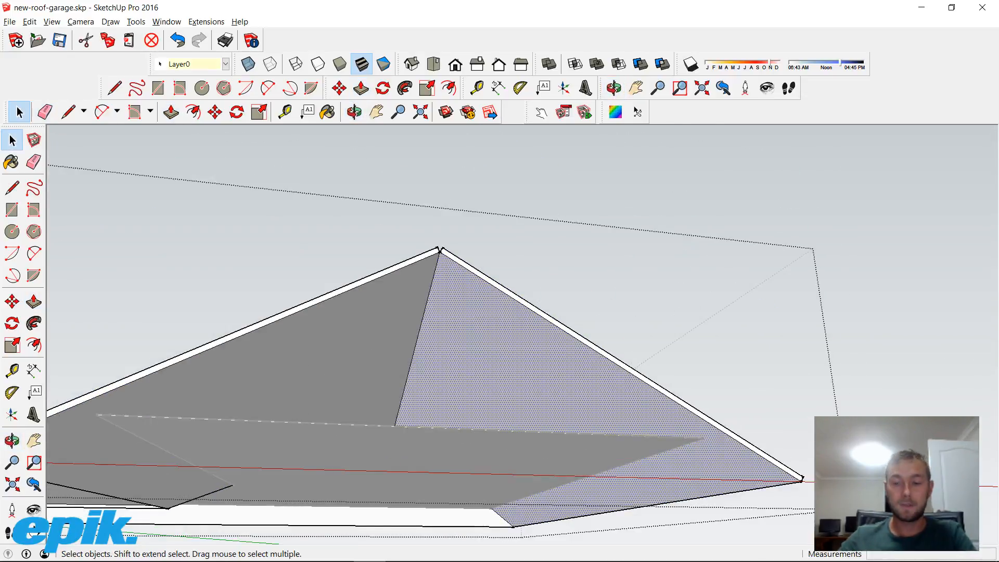
key("Delete")
middle_click_drag(573, 417, 520, 468)
scroll(515, 350, "up", 2)
key("ctrl+z")
scroll(406, 281, "down", 4)
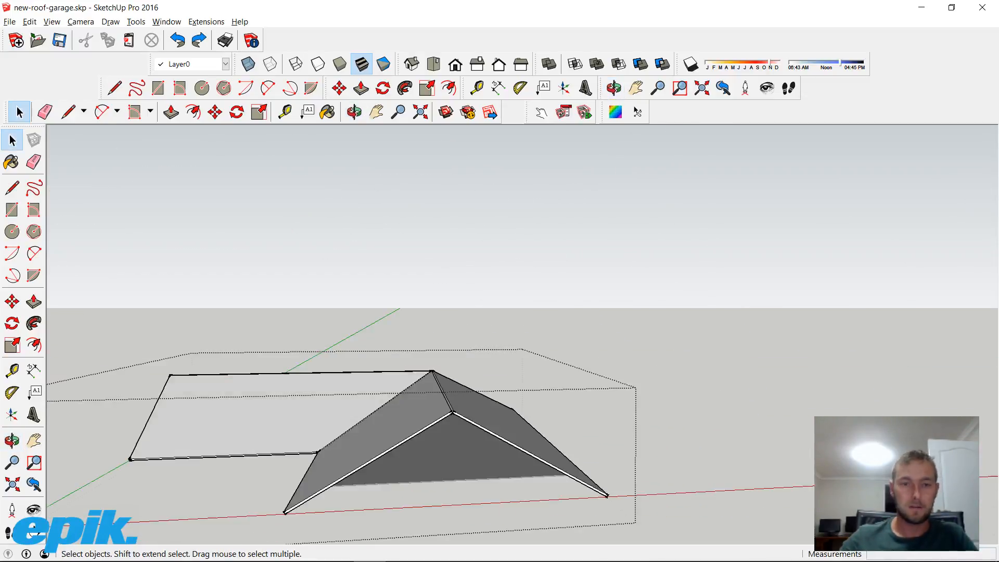
key("ctrl+y")
Examine the roof's ridges, gable ends, eave corners and underside slab from several angles
middle_click_drag(364, 322, 354, 369)
scroll(354, 368, "down", 3)
scroll(344, 370, "up", 3)
middle_click_drag(541, 390, 583, 354, "shift")
scroll(690, 426, "up", 2)
middle_click_drag(689, 427, 390, 260)
middle_click_drag(573, 291, 364, 312)
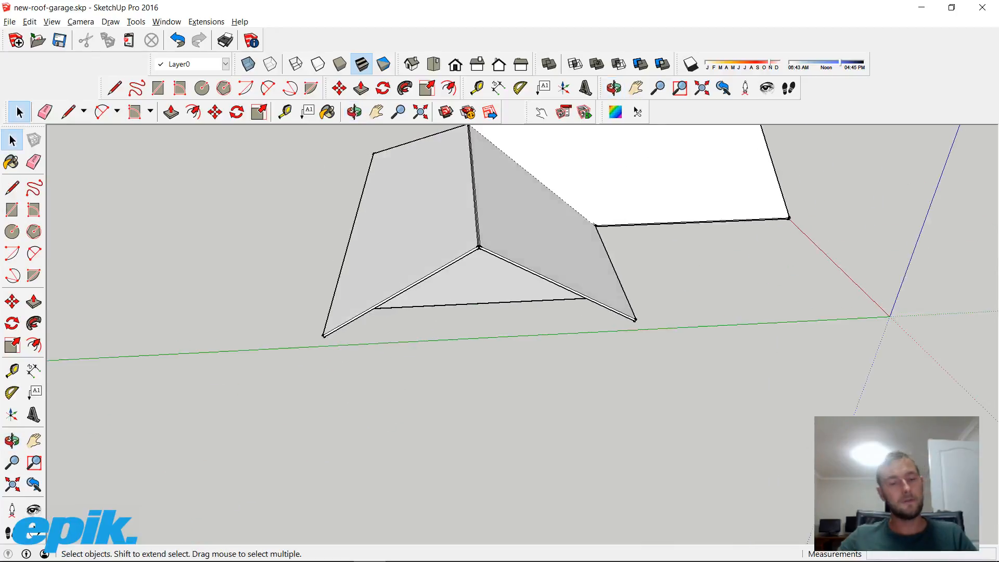
scroll(510, 418, "up", 5)
scroll(509, 418, "down", 2)
middle_click_drag(364, 218, 649, 437, "shift")
middle_click_drag(469, 364, 650, 286)
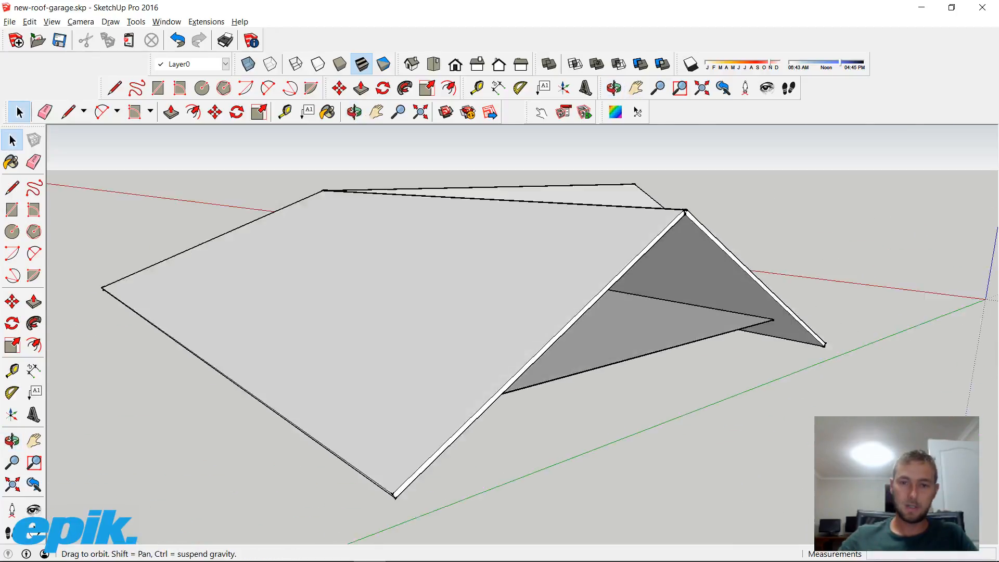
middle_click_drag(527, 353, 647, 271)
scroll(647, 346, "down", 3)
scroll(600, 365, "up", 3)
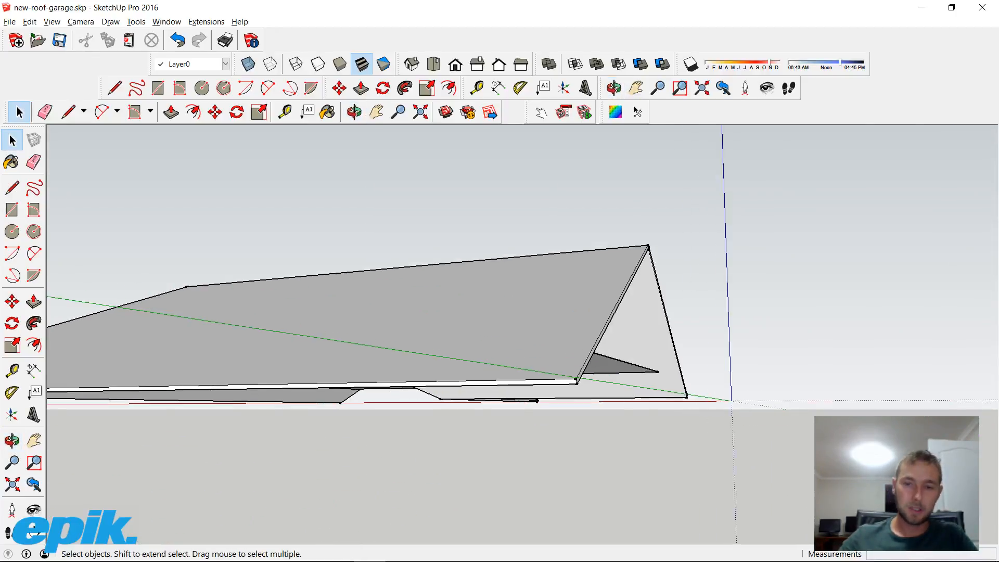
scroll(599, 396, "up", 2)
middle_click_drag(520, 312, 557, 349)
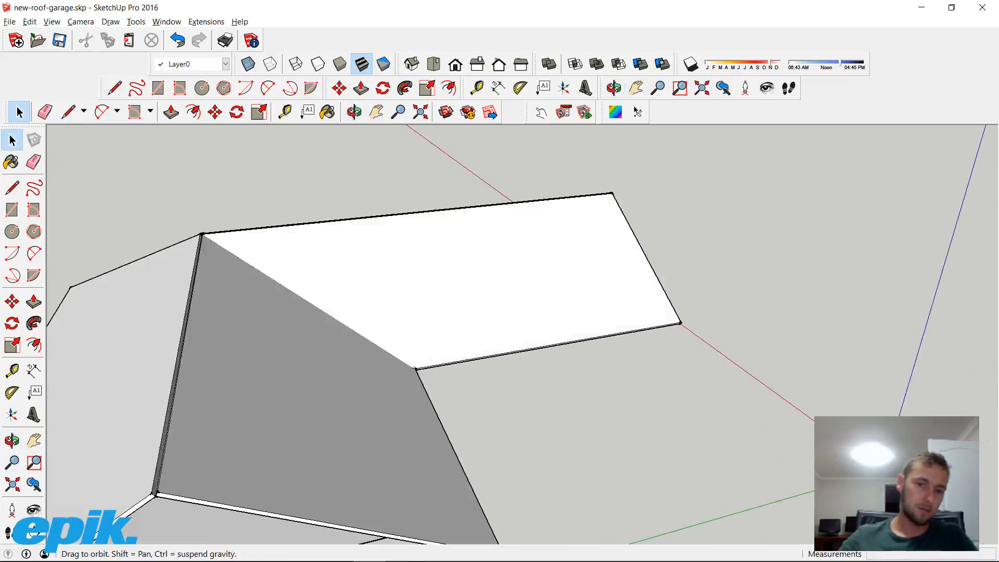
middle_click_drag(395, 364, 588, 304)
scroll(311, 384, "down", 3)
middle_click_drag(588, 305, 635, 307)
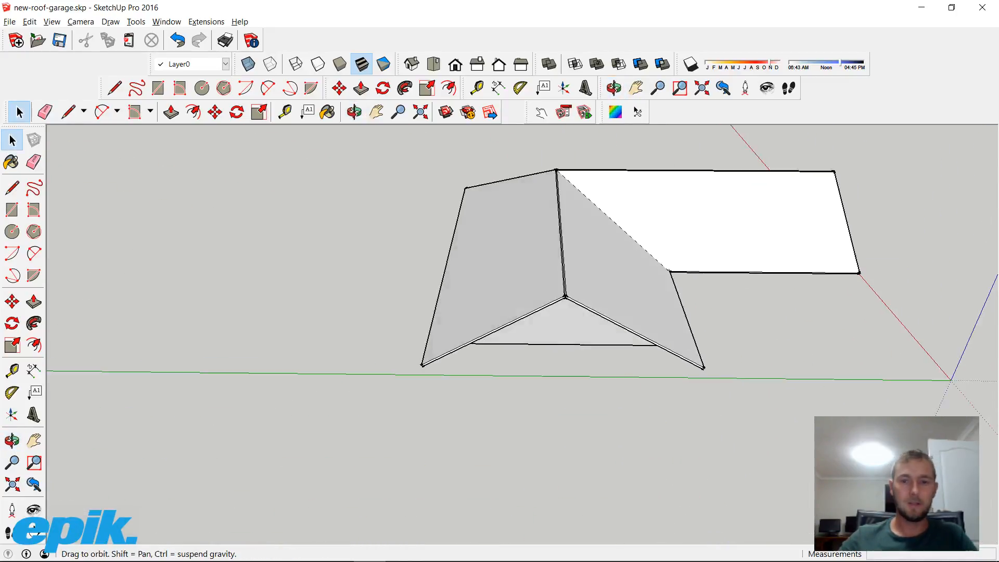
middle_click_drag(364, 338, 650, 364)
middle_click_drag(416, 364, 583, 250)
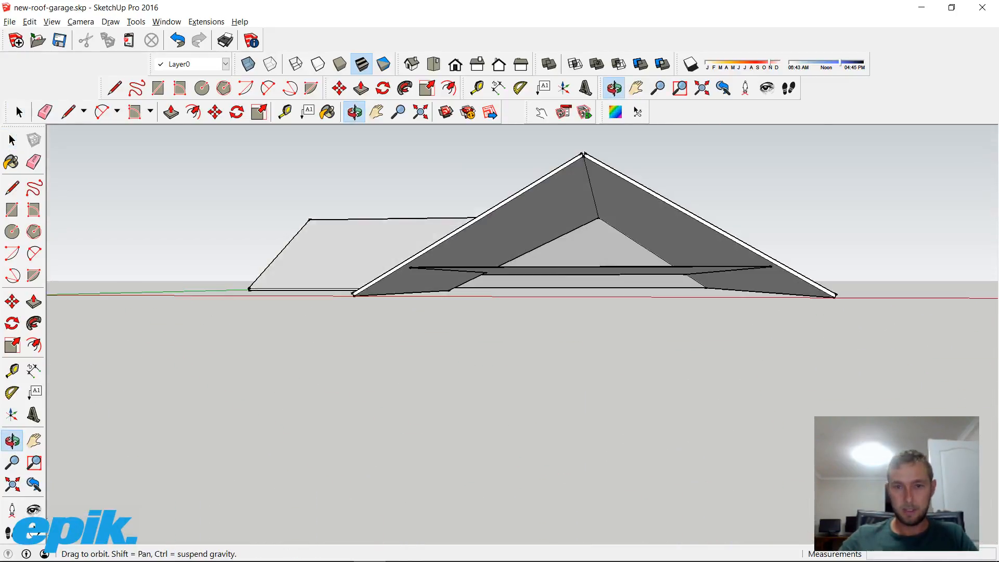
middle_click_drag(520, 261, 557, 375)
middle_click_drag(728, 510, 593, 332, "shift")
scroll(595, 354, "up", 3)
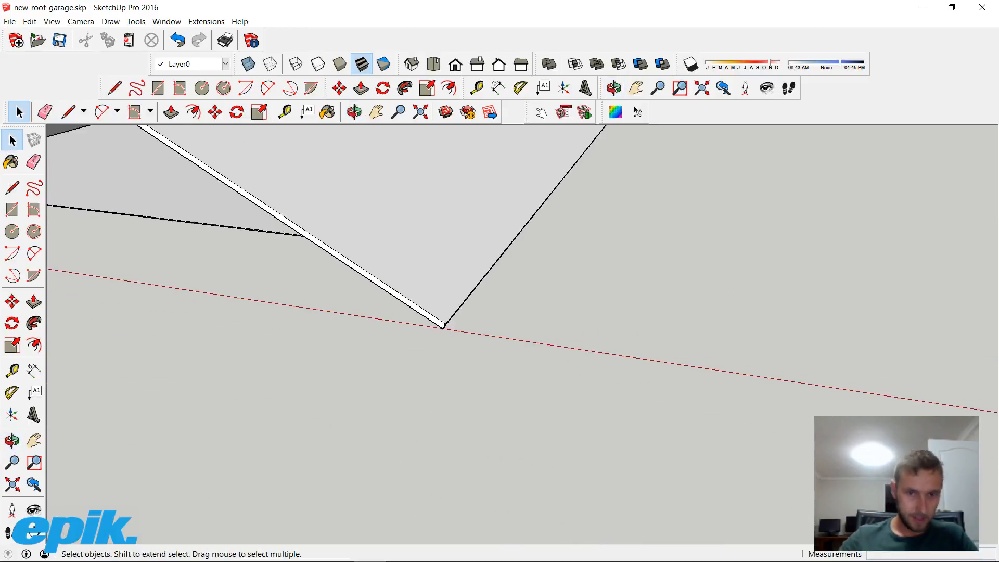
scroll(387, 260, "down", 1)
middle_click_drag(387, 260, 743, 497, "shift")
scroll(529, 333, "down", 3)
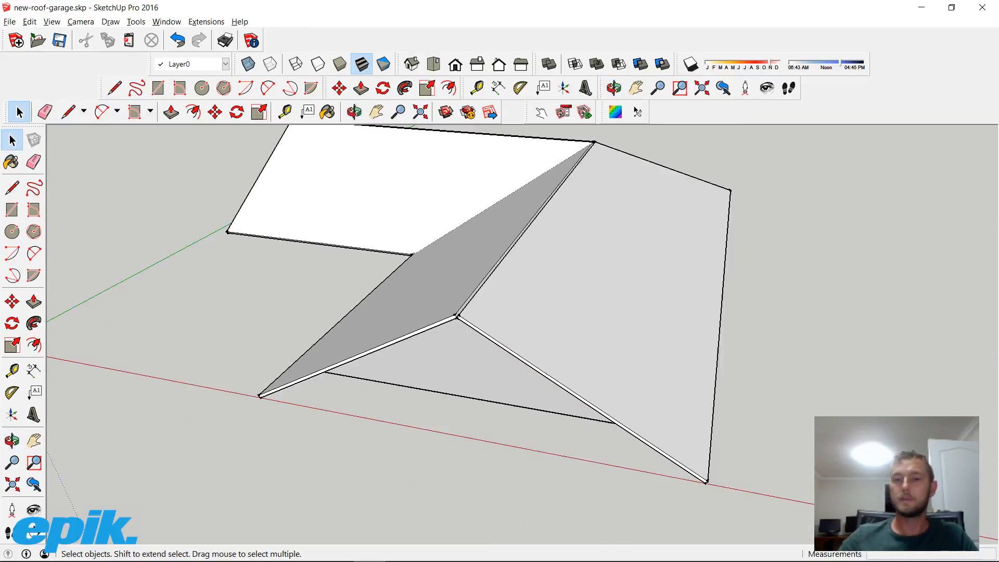
middle_click_drag(469, 312, 369, 324)
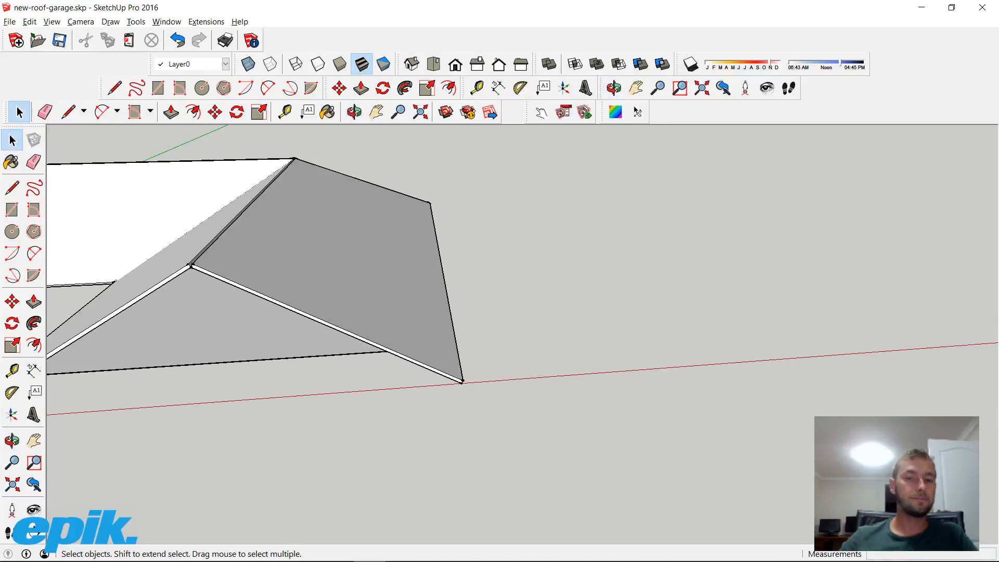
Draw a vertical rectangular profile 150 mm wide beneath the outer eave corner of the gable on the red axis
scroll(466, 399, "up", 10)
middle_click_drag(467, 260, 610, 287, "shift")
scroll(468, 260, "down", 5)
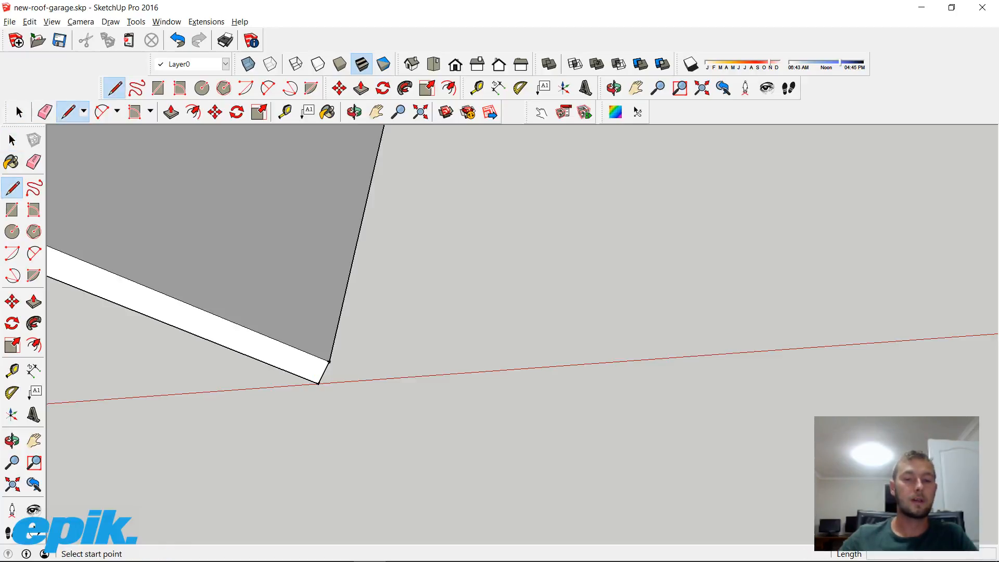
middle_click_drag(468, 261, 468, 198)
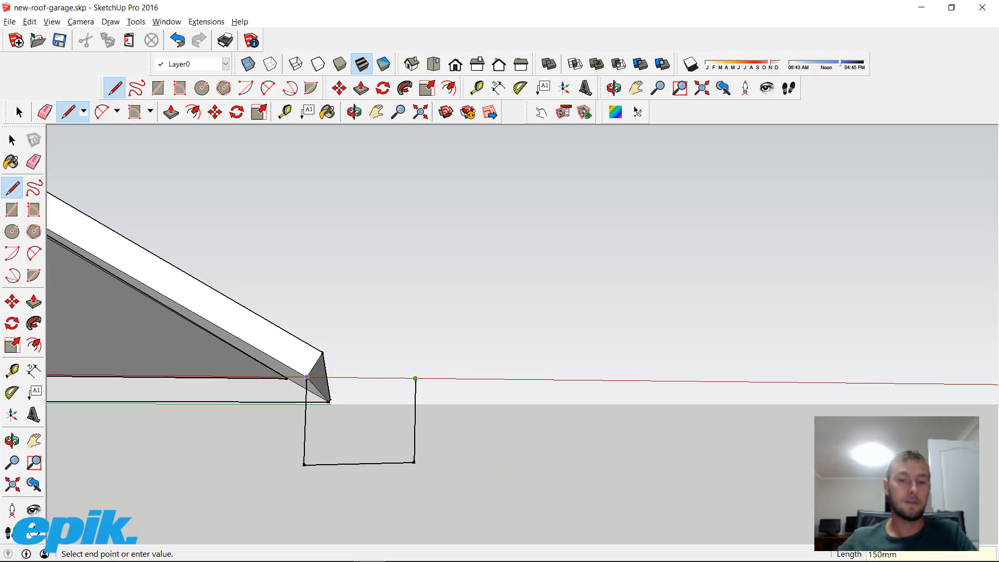
left_click(306, 376)
Switch the camera from perspective to parallel projection
middle_click_drag(306, 376, 213, 238)
scroll(405, 291, "up", 3)
left_click(80, 21)
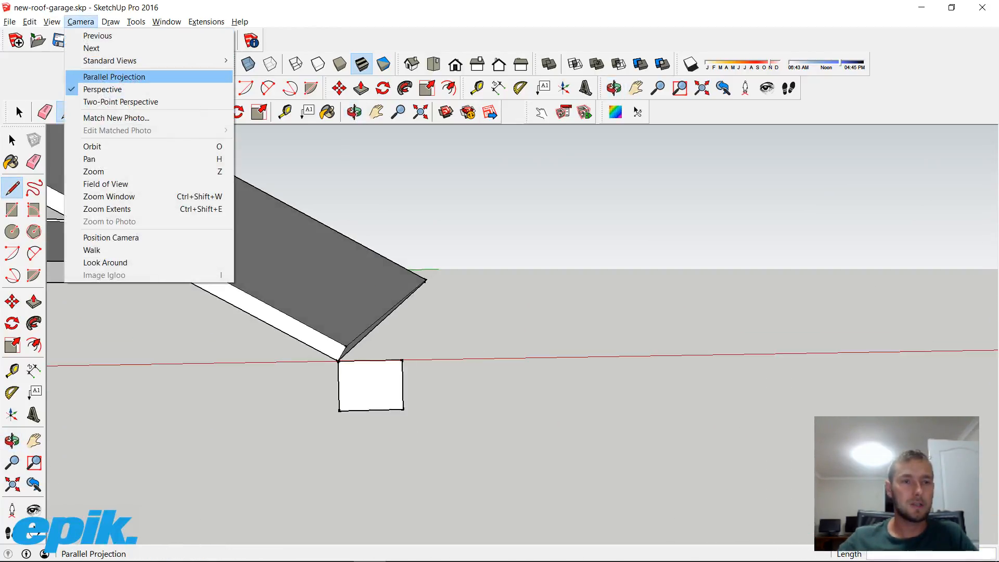
left_click(114, 76)
scroll(313, 406, "up", 5)
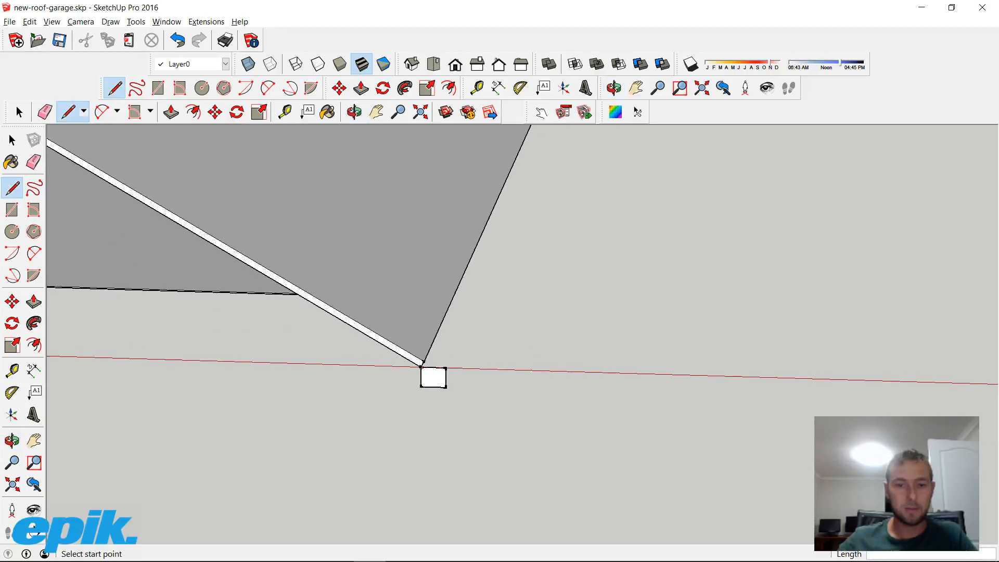
scroll(293, 463, "down", 8)
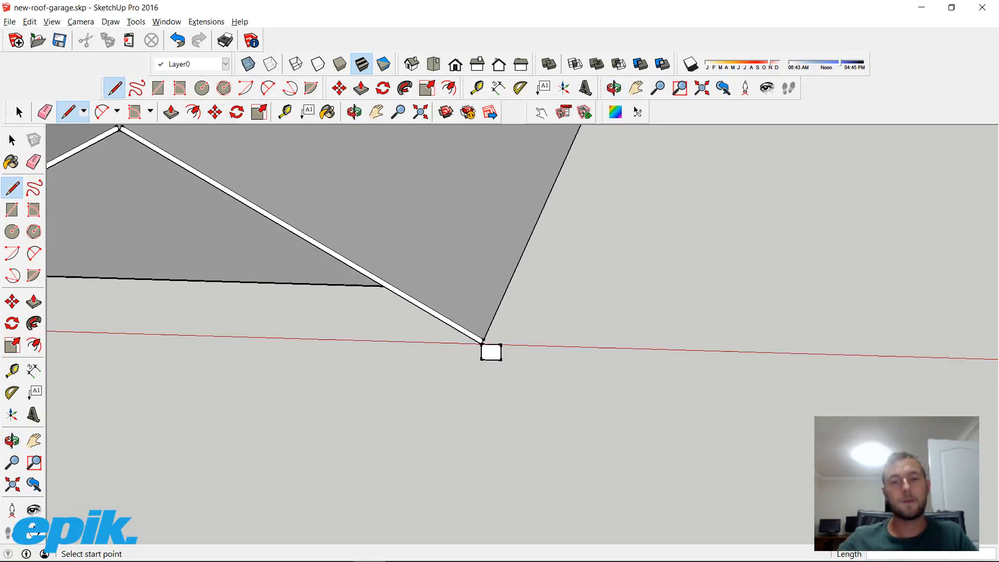
Draw a sweep path along the lower outer eave edges, from the profile around the outer corner to the far gable
mouse_move(499, 312)
middle_mouse_down()
mouse_move(448, 291)
mouse_move(254, 276)
middle_mouse_up()
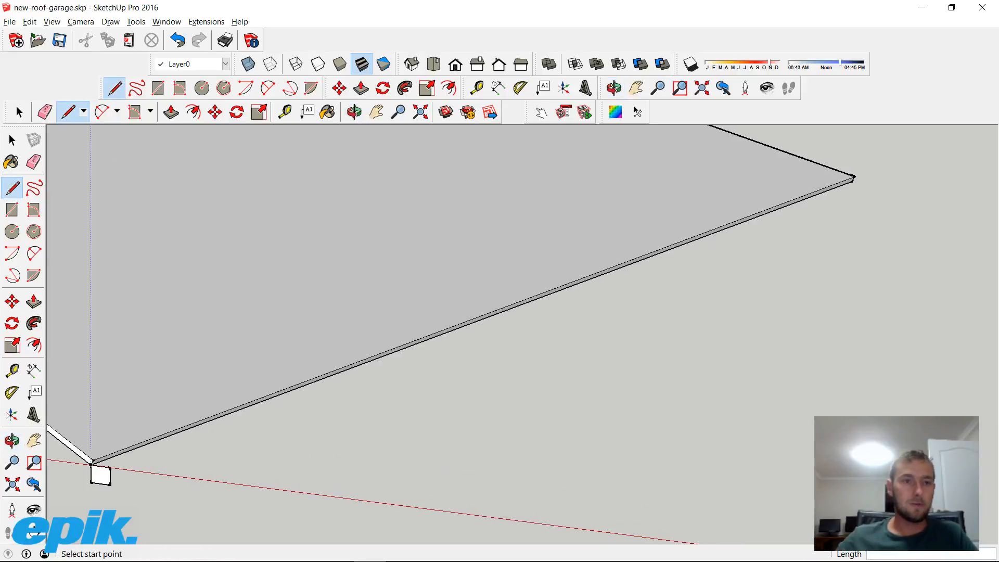
middle_click_drag(671, 326, 598, 301)
mouse_move(550, 335)
middle_mouse_down()
mouse_move(553, 299)
mouse_move(589, 312)
mouse_move(829, 239)
mouse_move(670, 317)
mouse_move(646, 298)
middle_mouse_up()
left_click(554, 299)
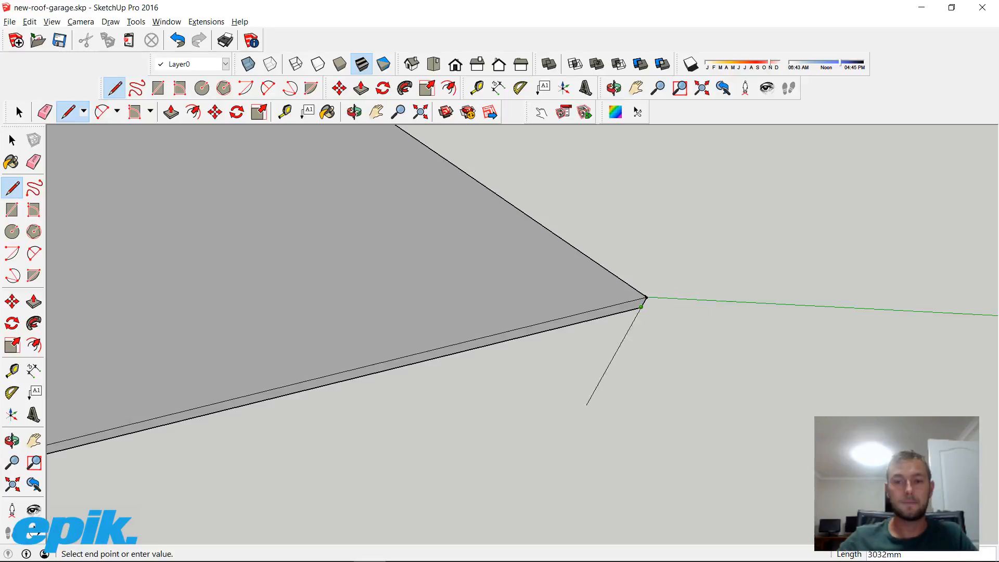
scroll(586, 405, "down", 10)
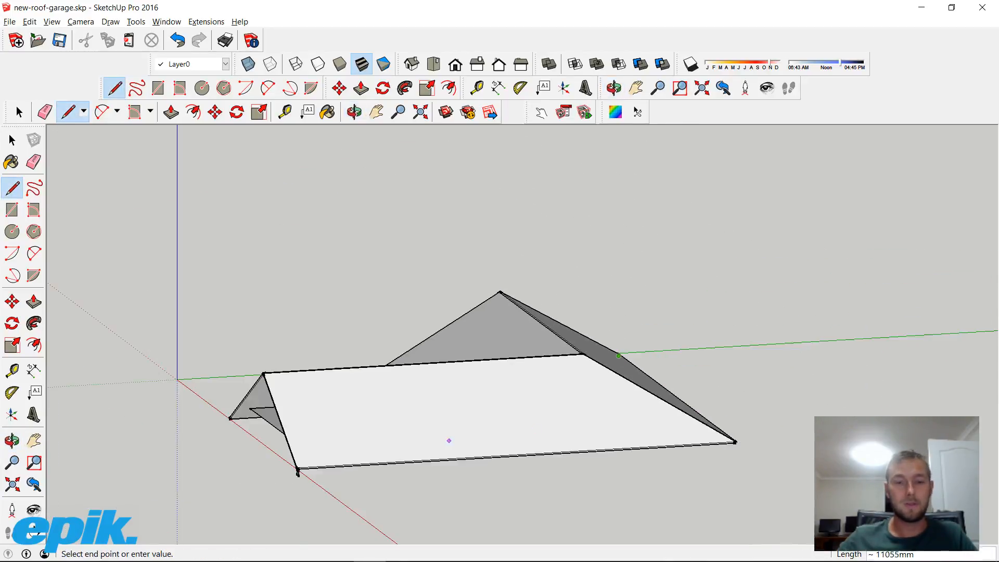
scroll(448, 441, "up", 4)
key("space")
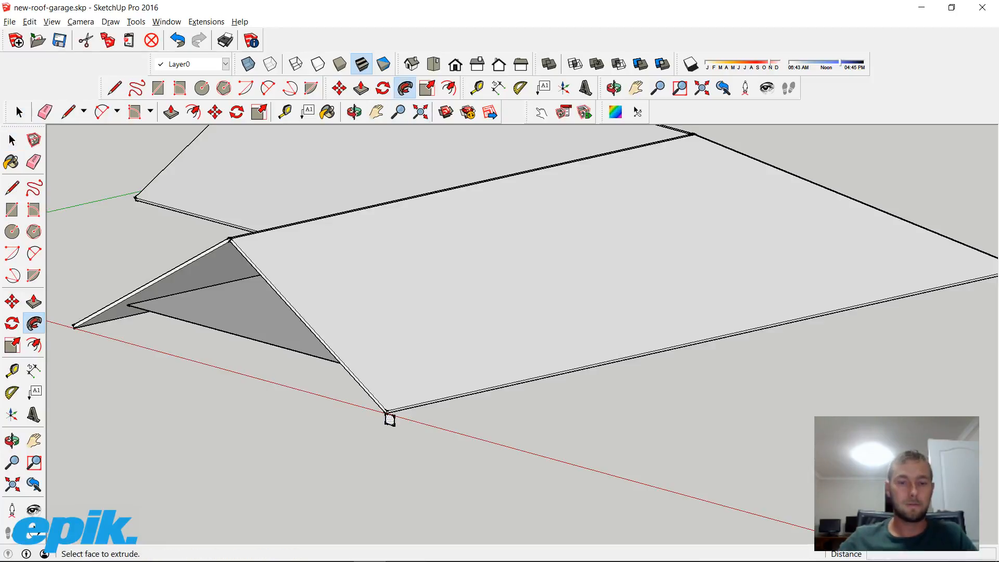
Sweep the rectangular profile along the outer eave path with Follow Me
middle_click_drag(832, 322, 55, 321)
middle_click_drag(470, 344, 266, 539, "shift")
middle_click_drag(364, 312, 416, 302)
middle_click_drag(708, 204, 671, 463, "shift")
left_click(591, 290)
scroll(544, 411, "down", 3)
middle_click_drag(435, 484, 523, 307, "shift")
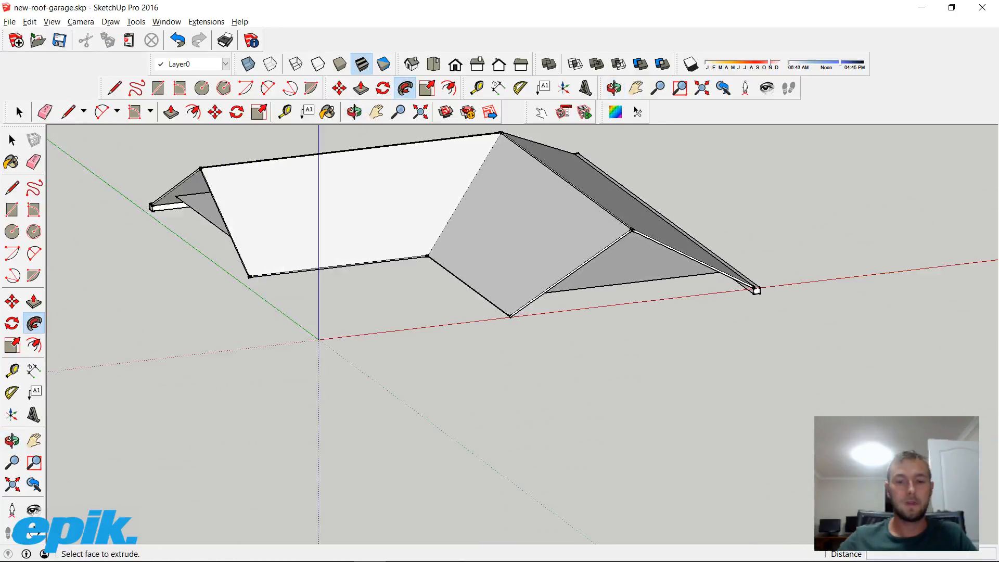
Draw a second vertical rectangular profile 150 mm wide beneath the inner eave corner of the same gable
scroll(524, 308, "up", 4)
scroll(671, 367, "up", 1)
scroll(433, 257, "down", 1)
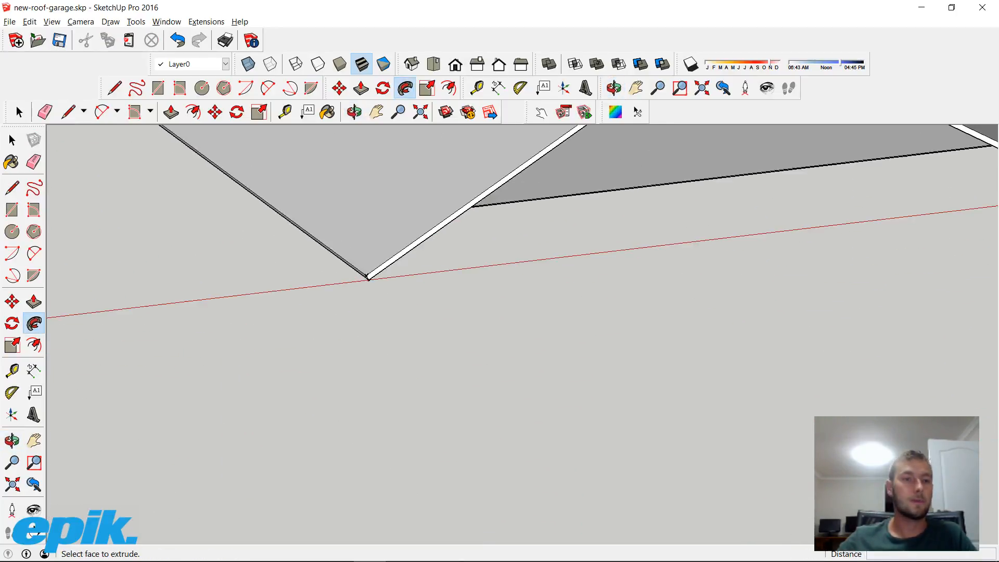
scroll(419, 332, "up", 3)
middle_click_drag(419, 332, 567, 486, "shift")
scroll(567, 486, "up", 2)
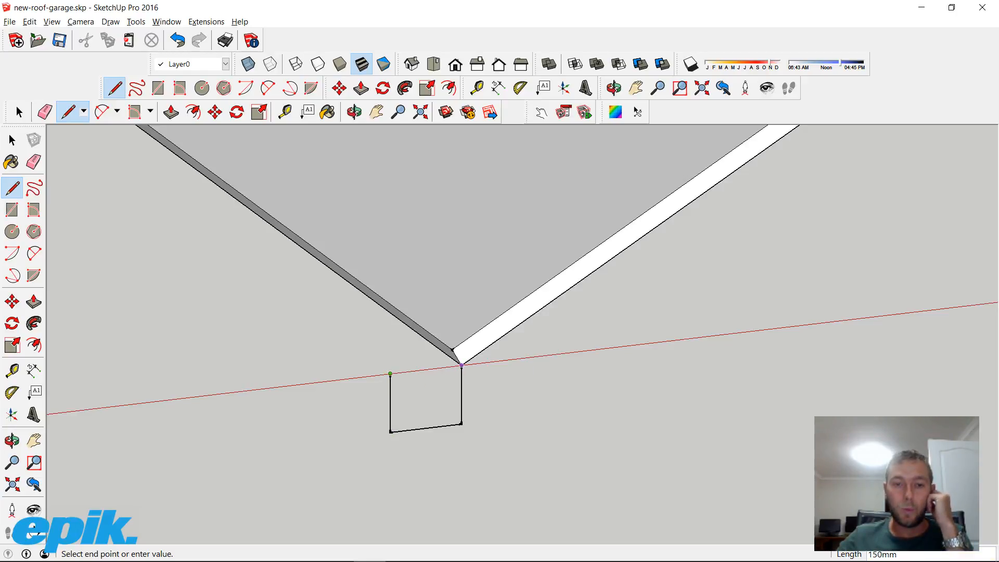
left_click(391, 374)
scroll(293, 269, "down", 3)
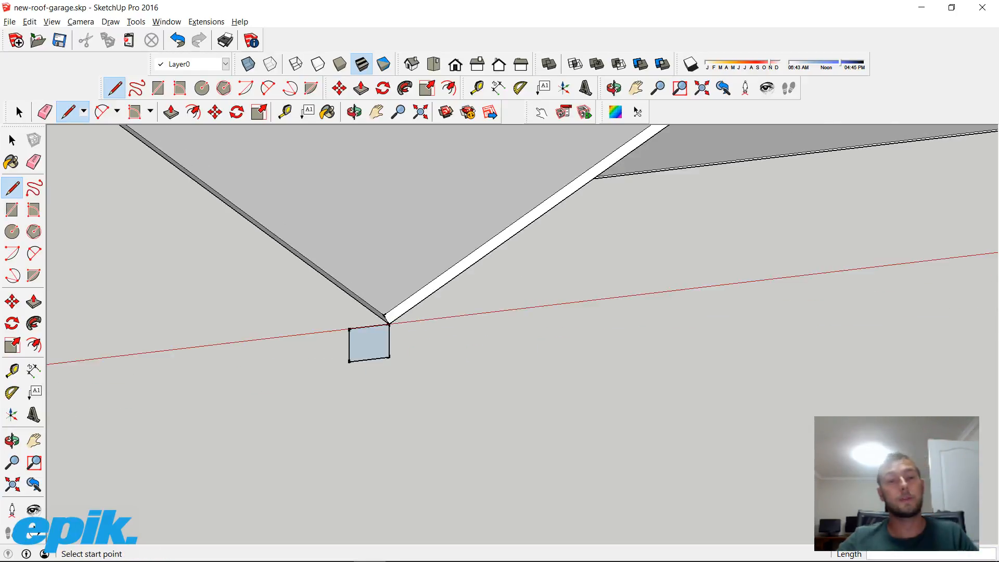
Draw a sweep path along the lower inner eave edges, from the second profile through the inside corner to the far gable corner
middle_click_drag(414, 307, 858, 436, "shift")
scroll(858, 436, "down", 3)
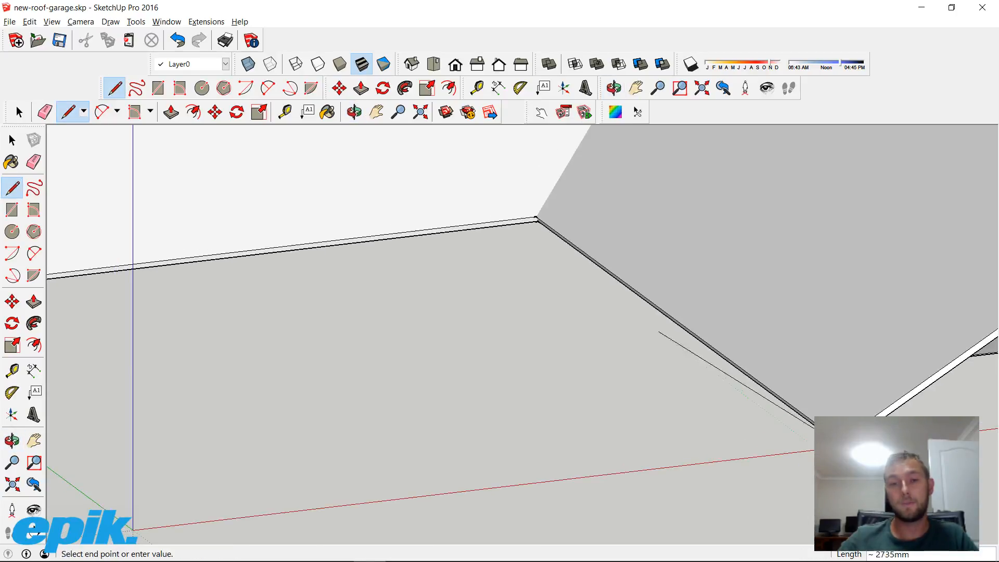
scroll(541, 221, "up", 2)
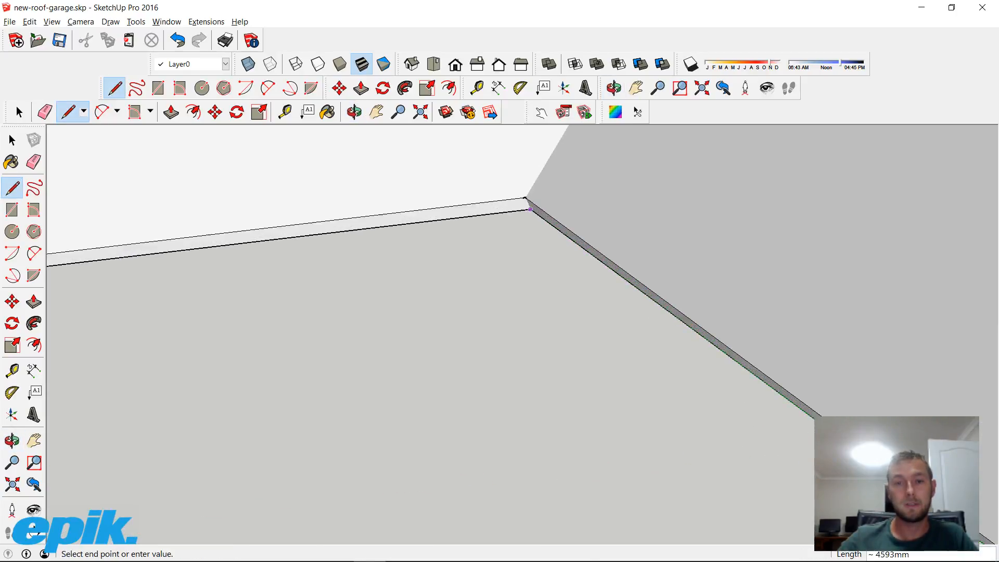
left_click(530, 210)
middle_click_drag(213, 342, 685, 286, "shift")
scroll(201, 351, "down", 4)
middle_click_drag(201, 351, 408, 323, "shift")
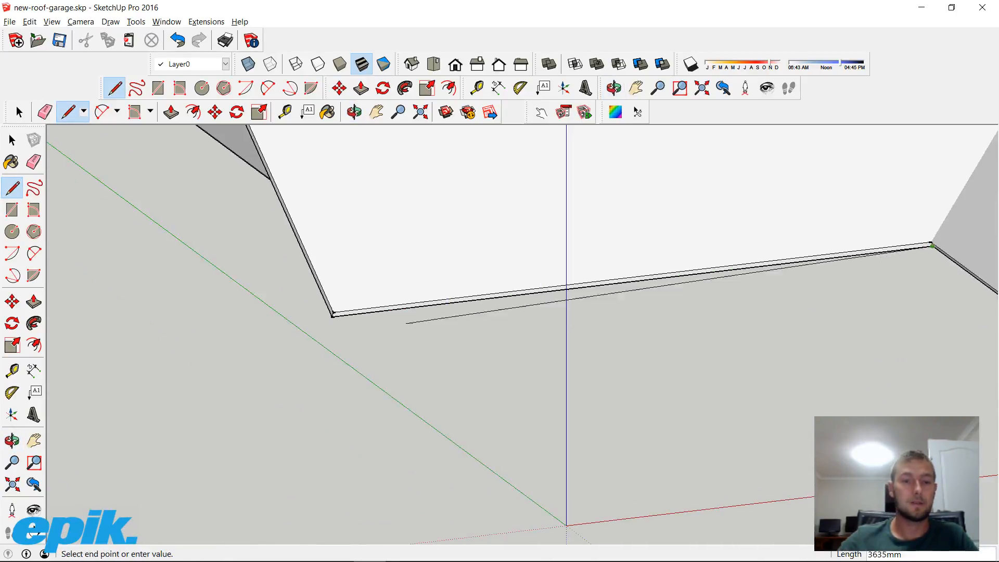
left_click(332, 317)
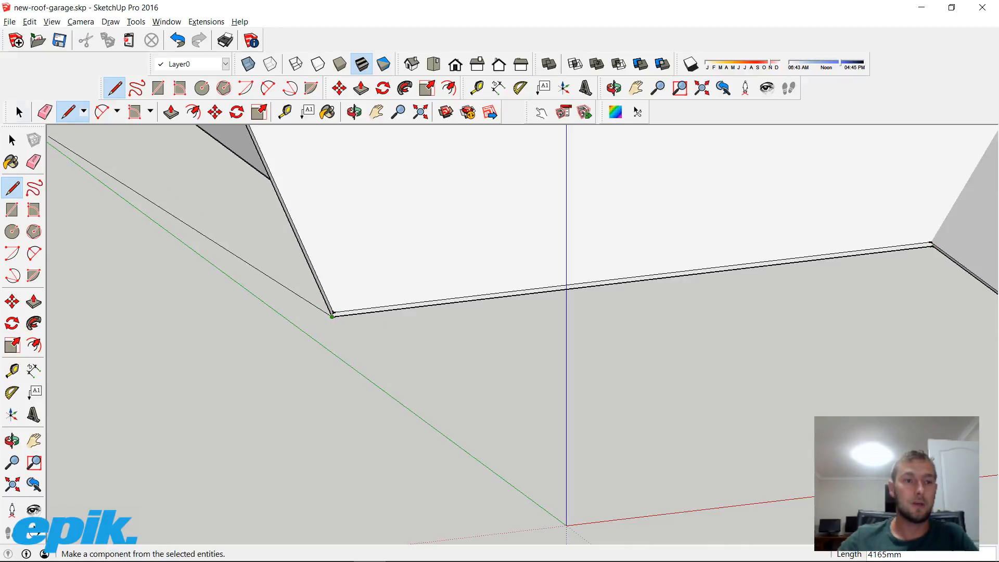
left_click(11, 140)
middle_click_drag(323, 312, 104, 333)
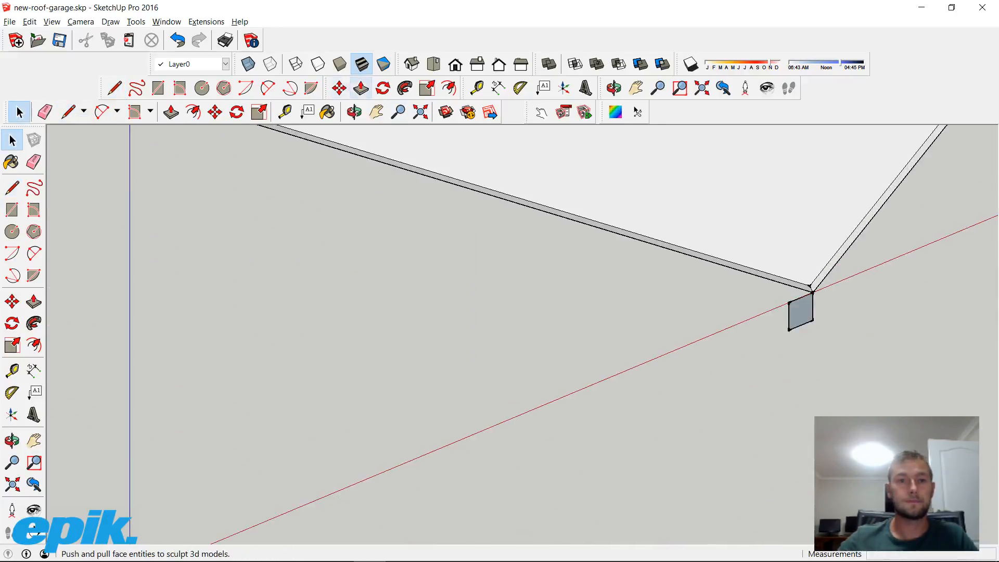
left_click(361, 88)
left_click(801, 312)
scroll(414, 253, "down", 4)
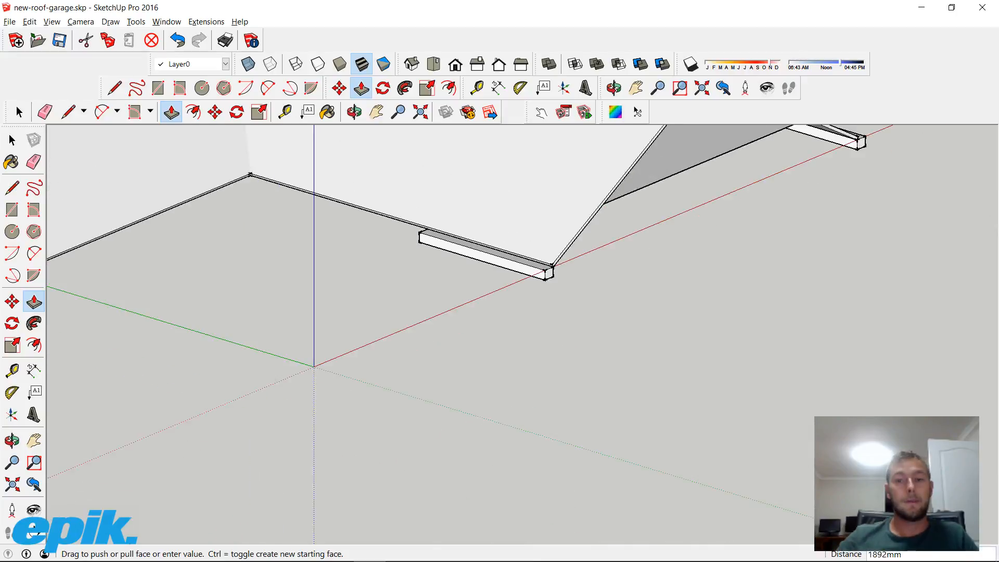
left_click(19, 111)
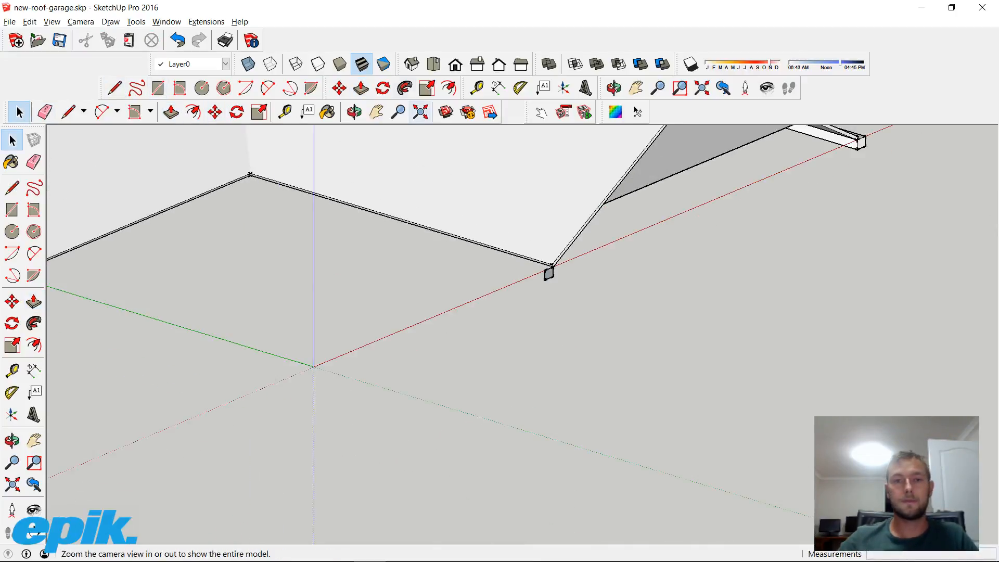
Sweep the second rectangular profile along the inner eave path to the far gable corner with Follow Me
left_click(405, 88)
left_click(548, 273)
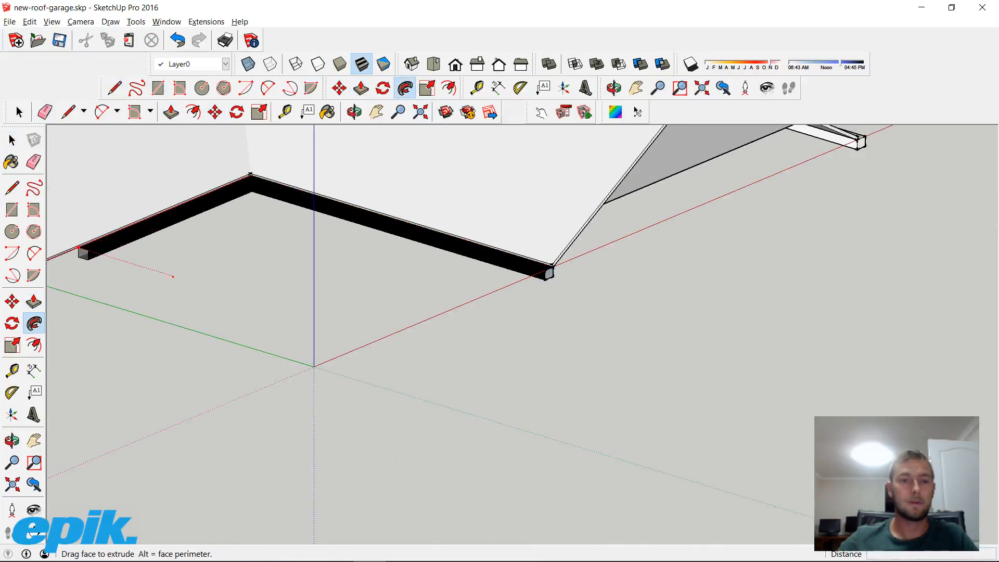
middle_click_drag(174, 276, 408, 240, "shift")
left_click(345, 259)
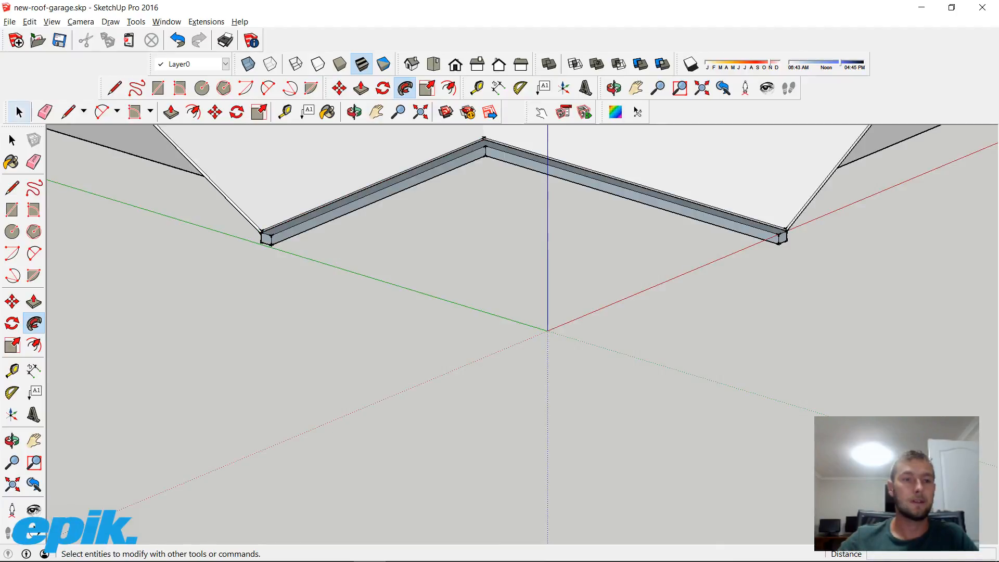
Reverse all faces of the swept inner eave beam and make it a group
left_click(19, 112)
middle_click_drag(484, 270, 640, 250)
scroll(734, 280, "up", 4)
scroll(710, 268, "up", 2)
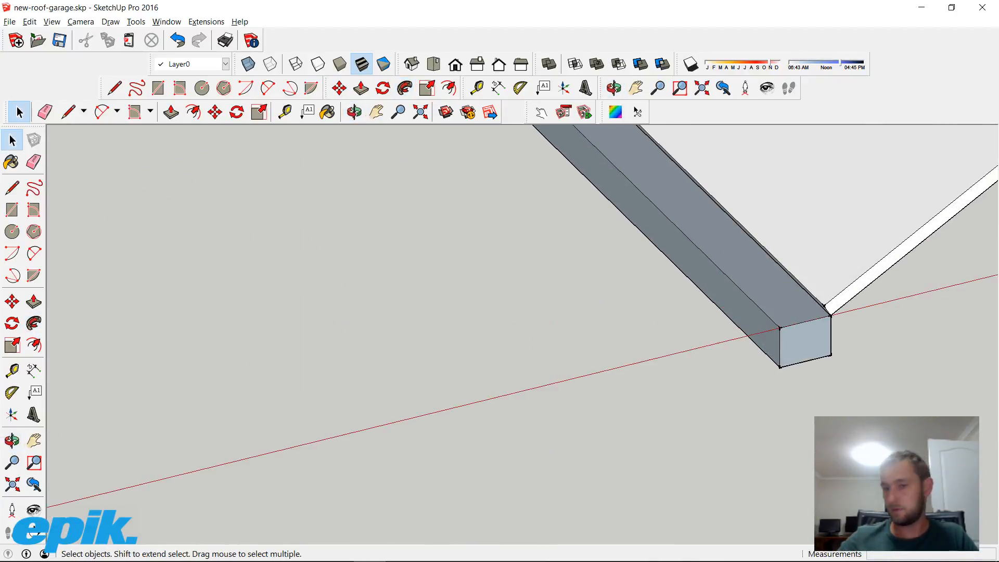
scroll(873, 291, "down", 4)
middle_click_drag(873, 291, 583, 382, "shift")
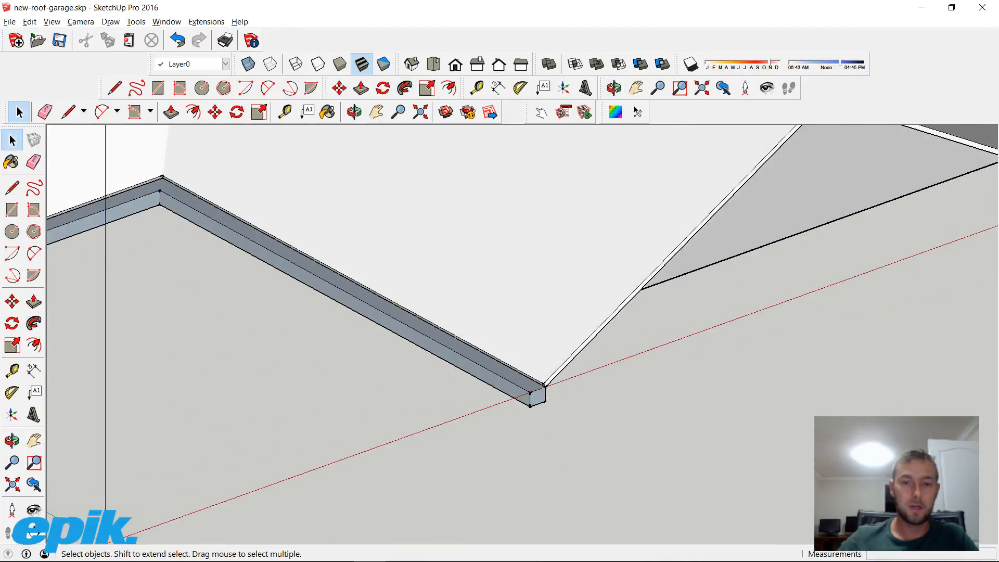
triple_click(419, 325)
right_click(450, 355)
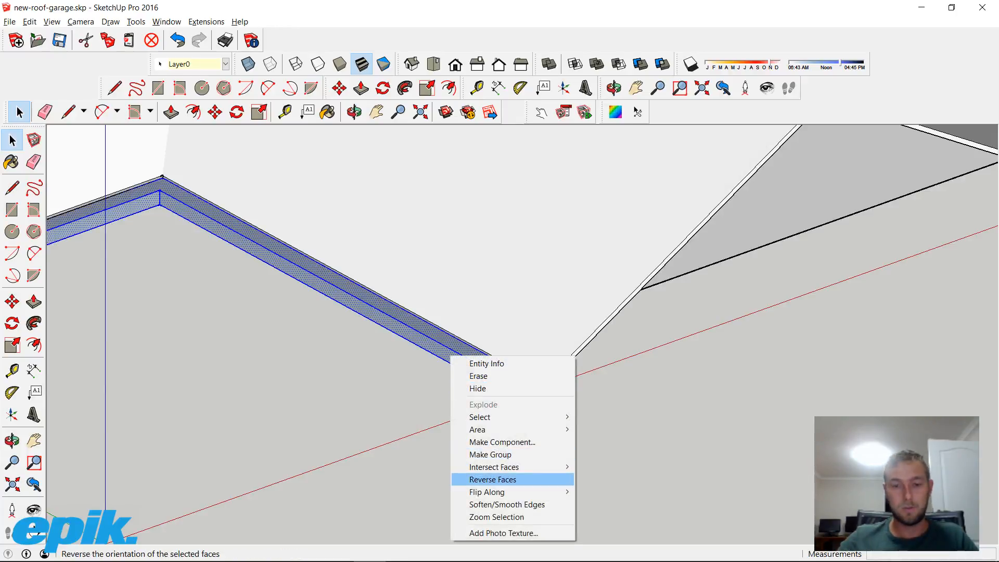
left_click(492, 479)
right_click(474, 376)
left_click(520, 473)
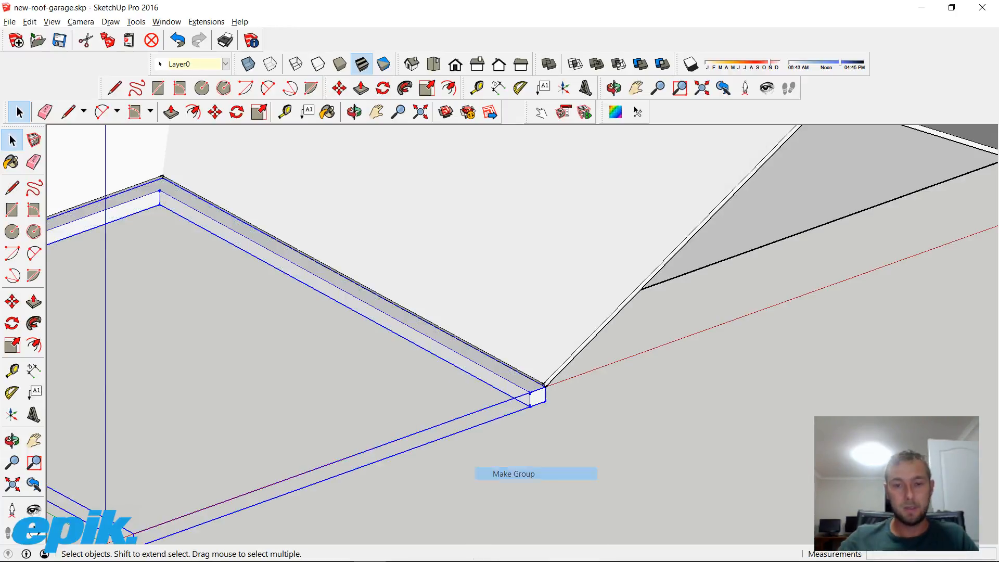
Select the whole outer eave beam with its connected geometry and make it a group
middle_click_drag(521, 473, 208, 447)
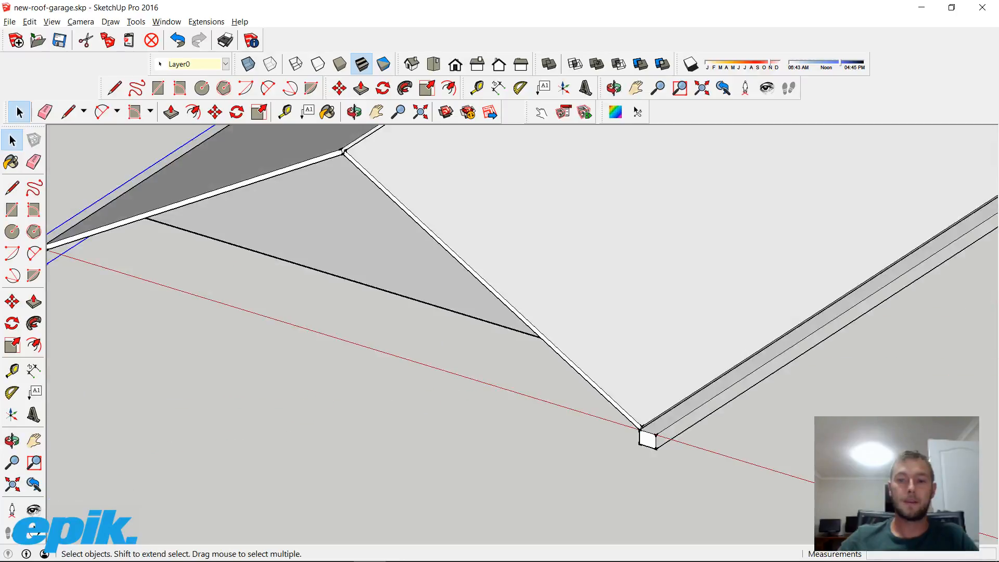
middle_click_drag(640, 364, 399, 356, "shift")
double_click(572, 323)
triple_click(573, 323)
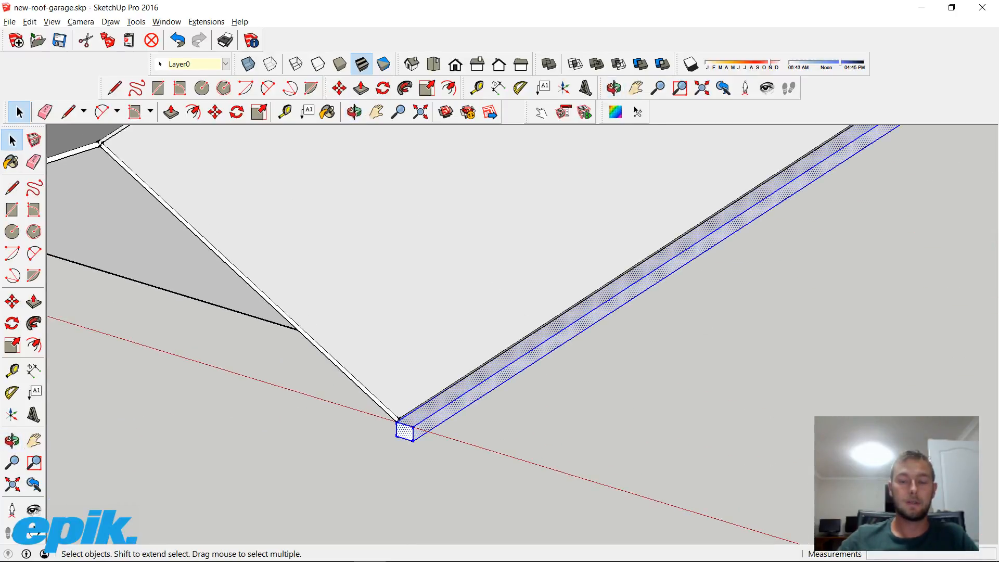
right_click(617, 292)
left_click(650, 391)
left_click(650, 391)
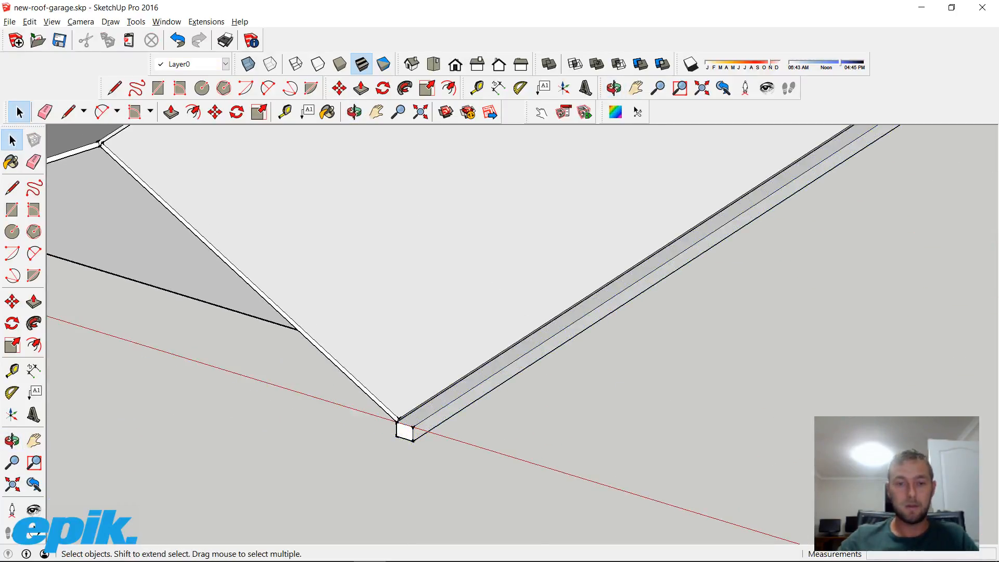
Inspect the inner and outer eave beams around the L-shaped roof from above and from underneath
scroll(340, 398, "down", 4)
middle_click_drag(339, 398, 624, 281)
middle_click_drag(395, 270, 239, 354)
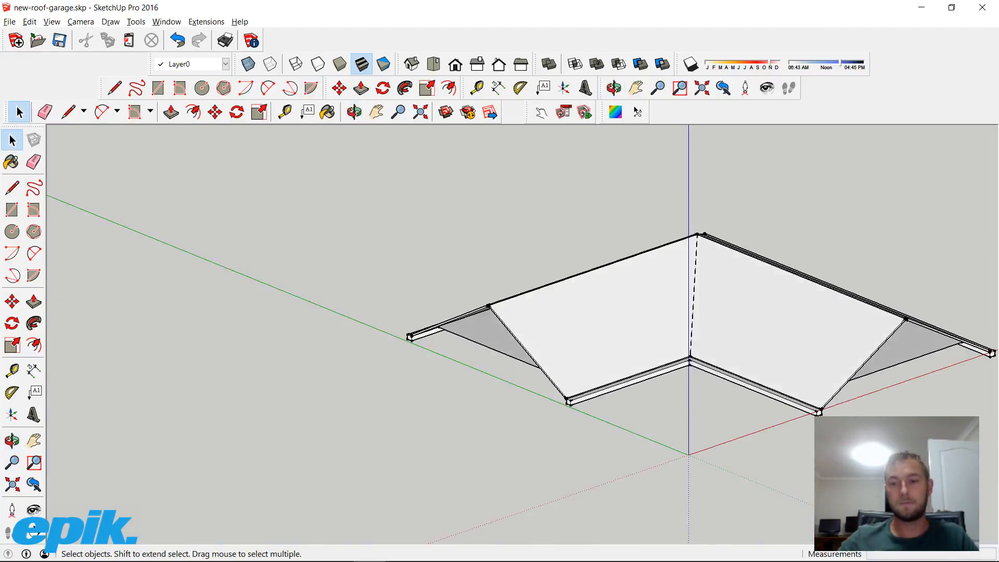
scroll(889, 391, "down", 2)
scroll(890, 390, "up", 6)
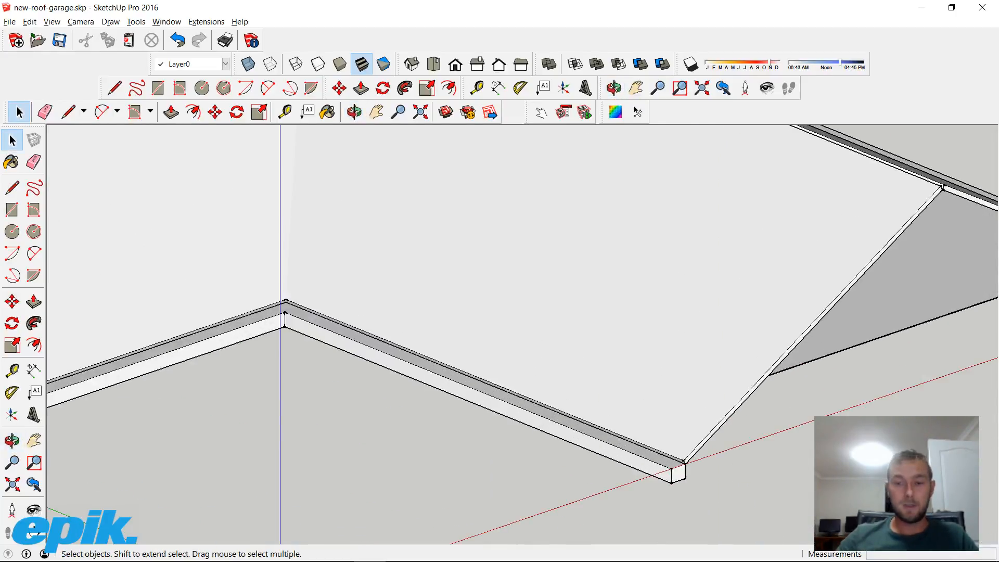
middle_click_drag(198, 396, 526, 395, "shift")
middle_click_drag(442, 395, 416, 289)
scroll(528, 395, "down", 5)
scroll(660, 367, "up", 6)
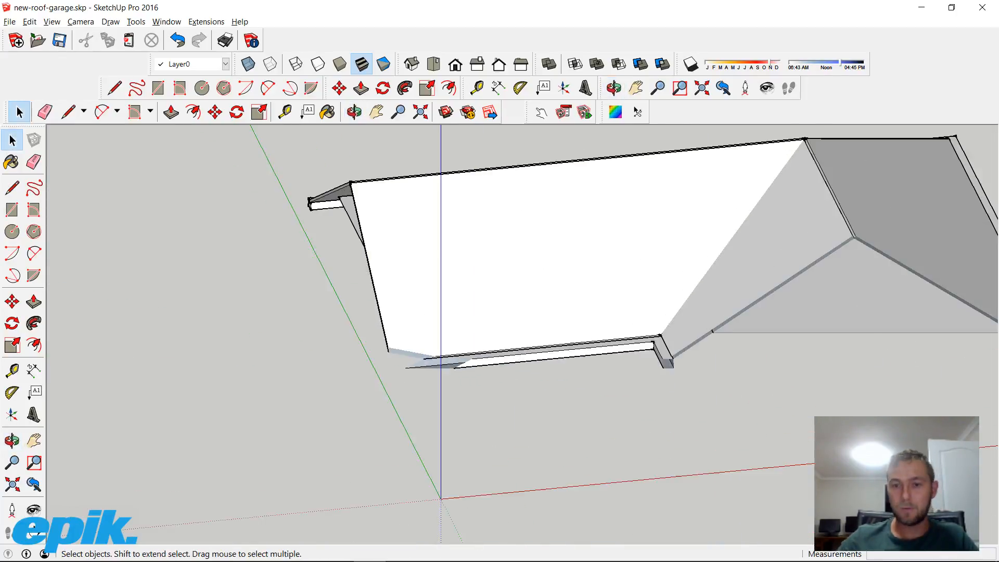
scroll(322, 334, "down", 6)
middle_click_drag(404, 362, 397, 298)
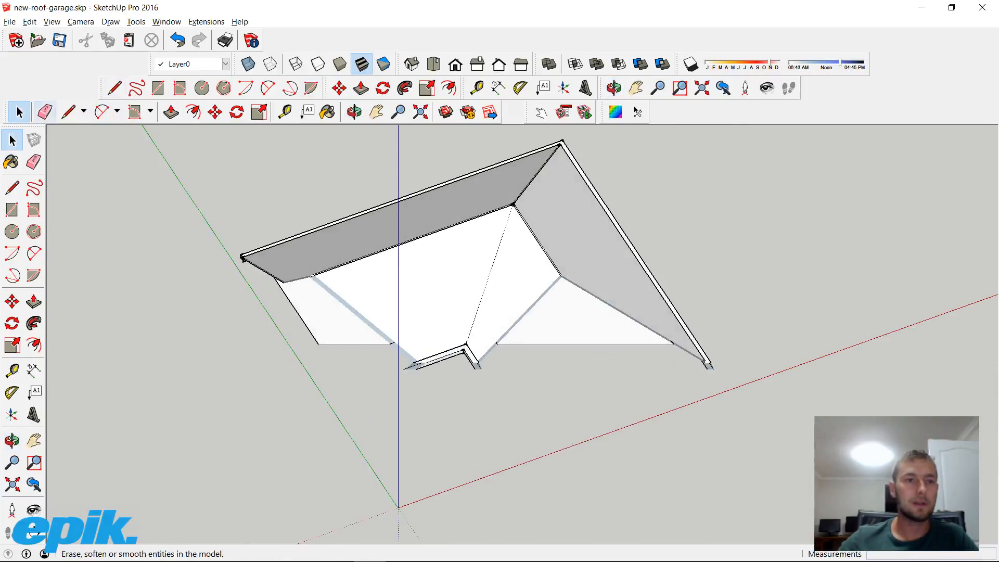
Try the two-point perspective camera and return to the standard perspective view
left_click(51, 22)
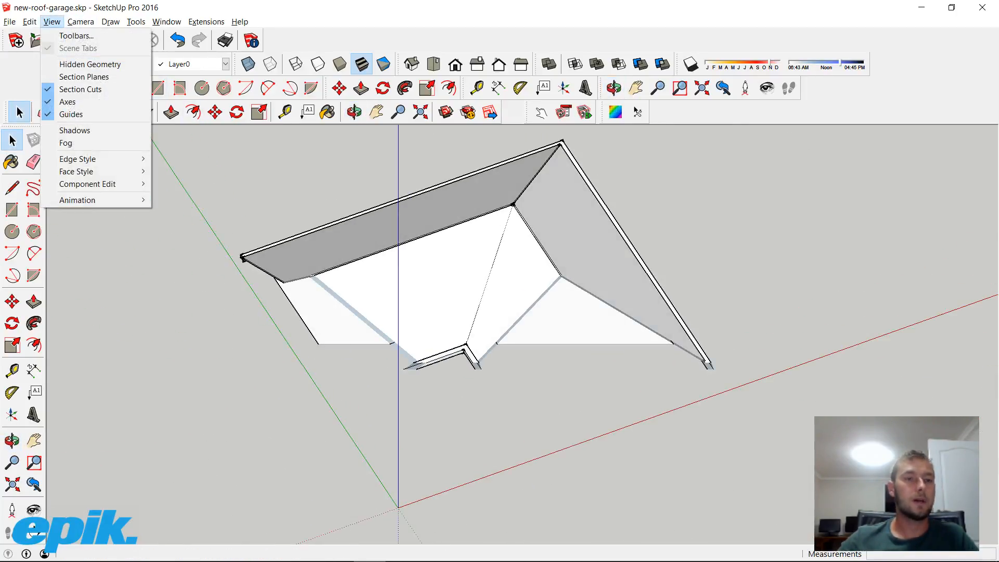
mouse_move(80, 22)
left_click(120, 102)
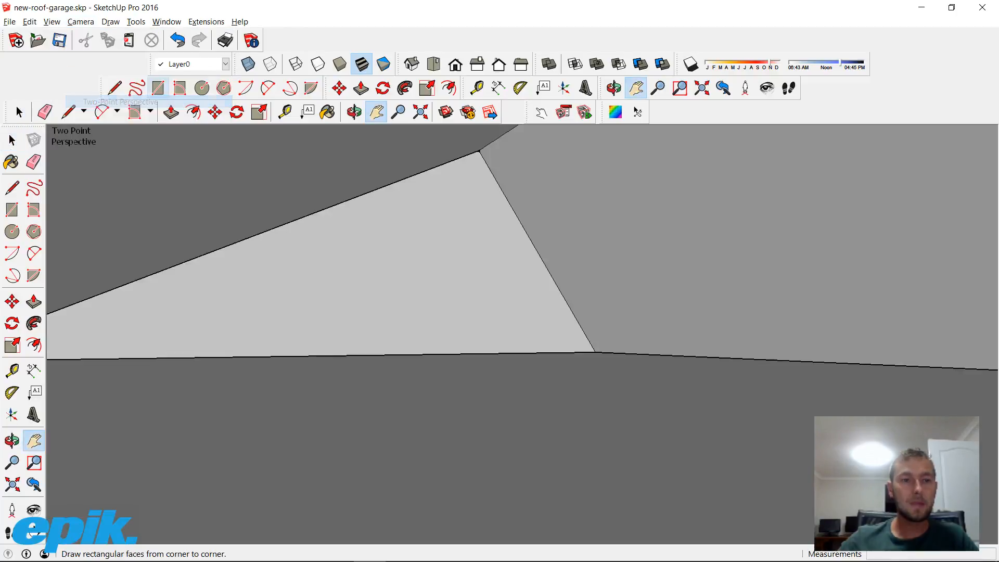
left_click(81, 22)
left_click(102, 89)
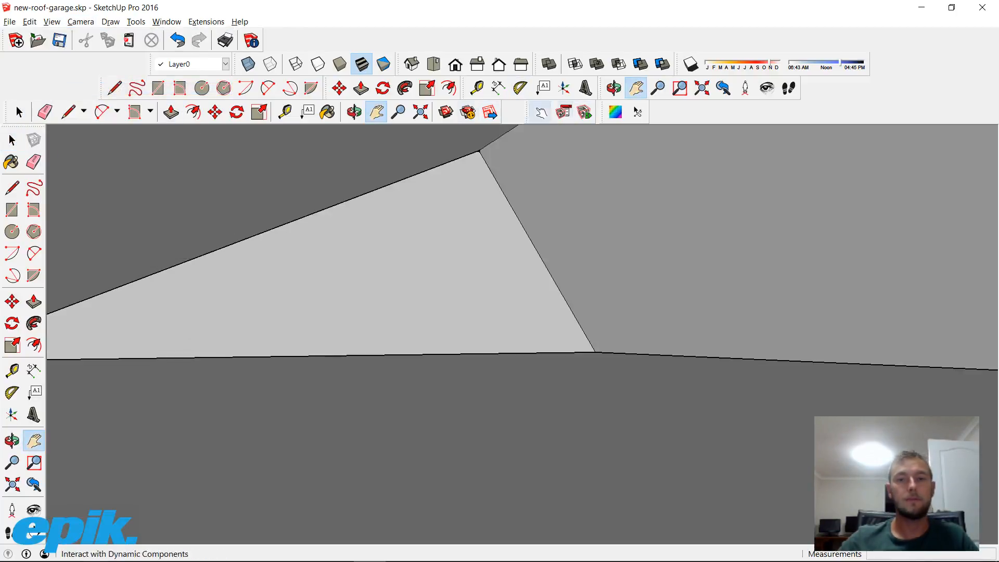
Examine the whole roof and the open ridge joint between the two slopes at the gable, from above and below
key("ctrl+shift+e")
middle_click_drag(427, 229, 499, 385)
scroll(479, 299, "down", 3)
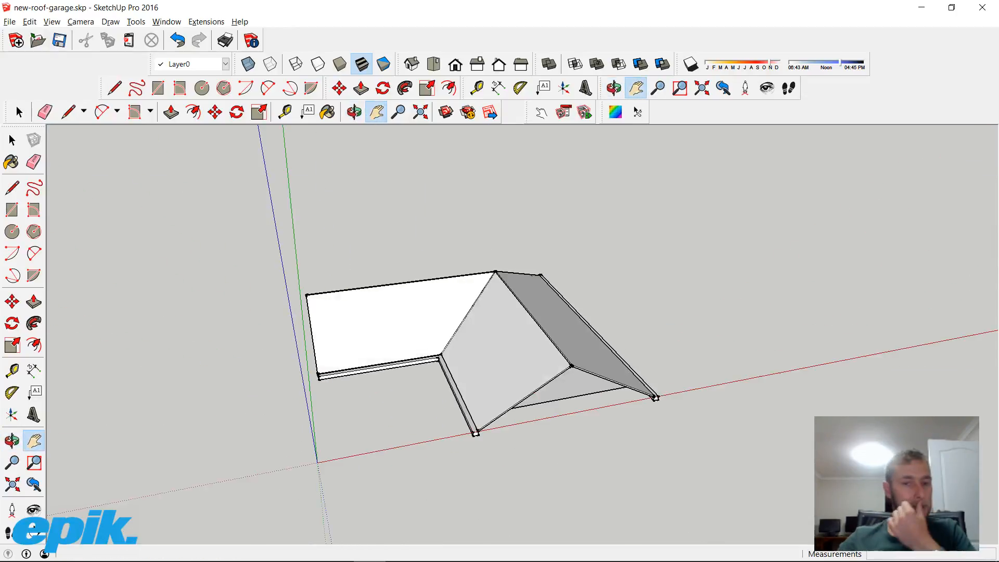
mouse_move(729, 390)
middle_mouse_down()
mouse_move(546, 312)
mouse_move(744, 399)
middle_mouse_up()
scroll(744, 399, "up", 4)
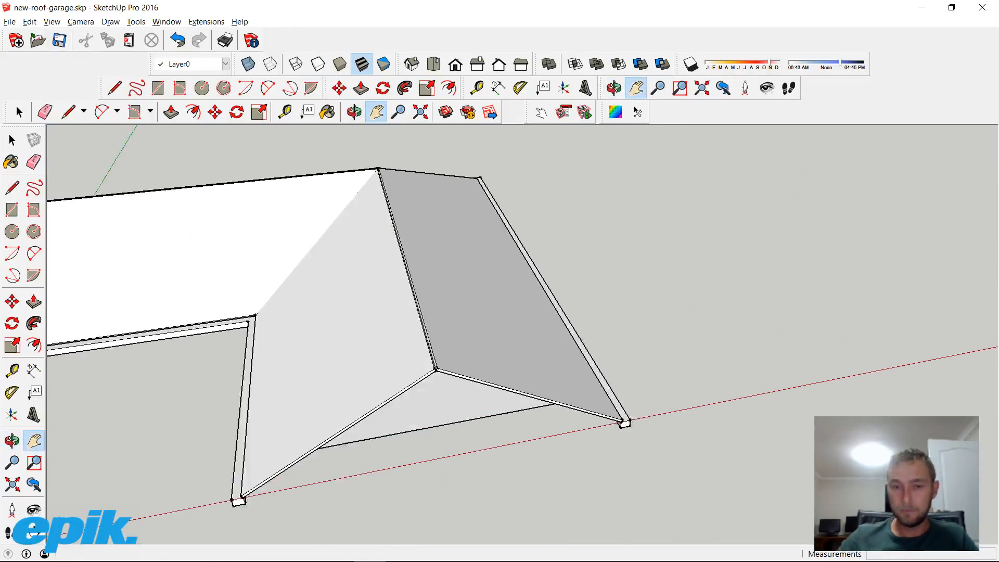
middle_click_drag(294, 312, 272, 312)
scroll(271, 312, "up", 3)
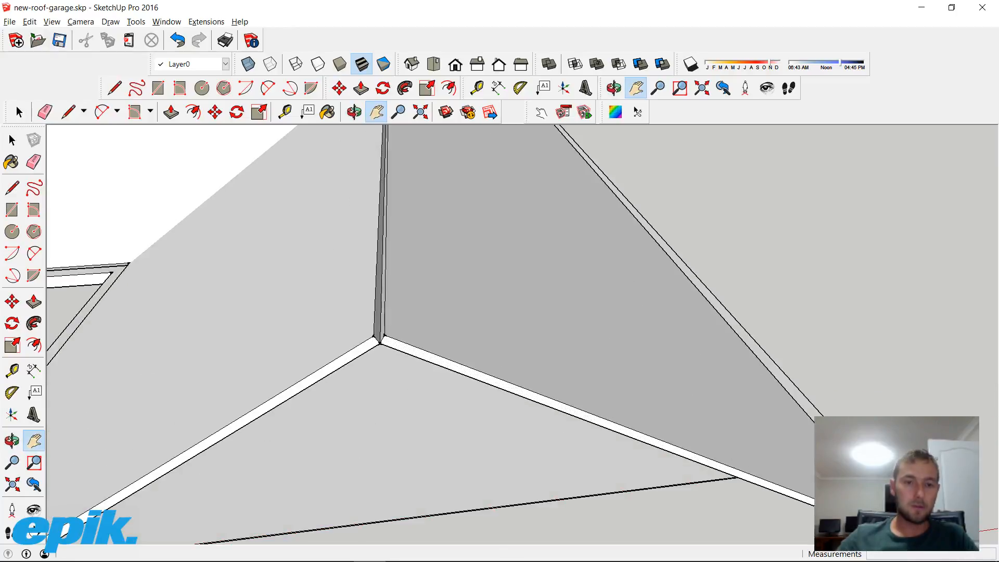
middle_click_drag(364, 333, 400, 229)
scroll(433, 366, "up", 2)
left_click_drag(401, 229, 470, 338)
scroll(470, 339, "down", 2)
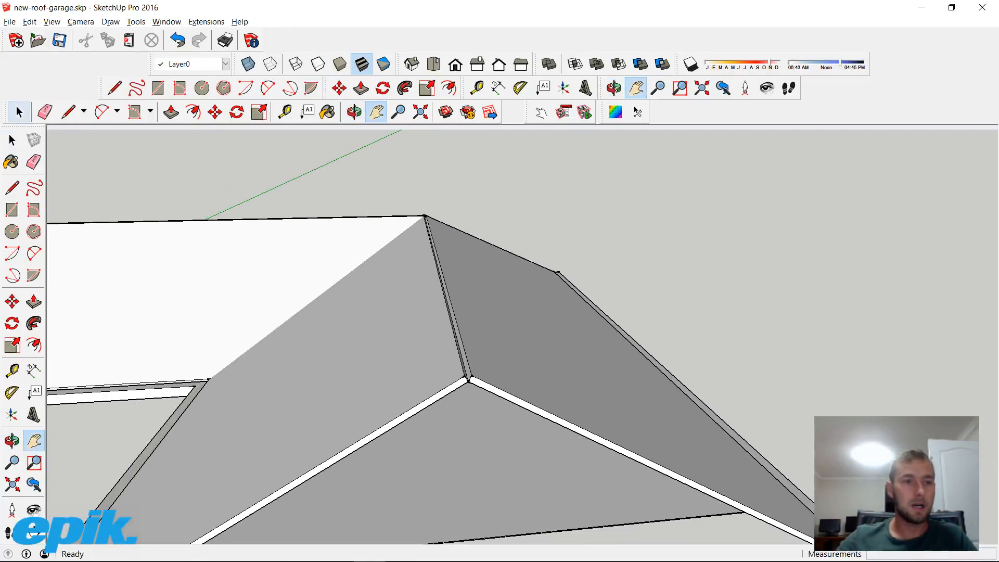
left_click(19, 112)
middle_click_drag(338, 323, 535, 280)
scroll(459, 342, "down", 2)
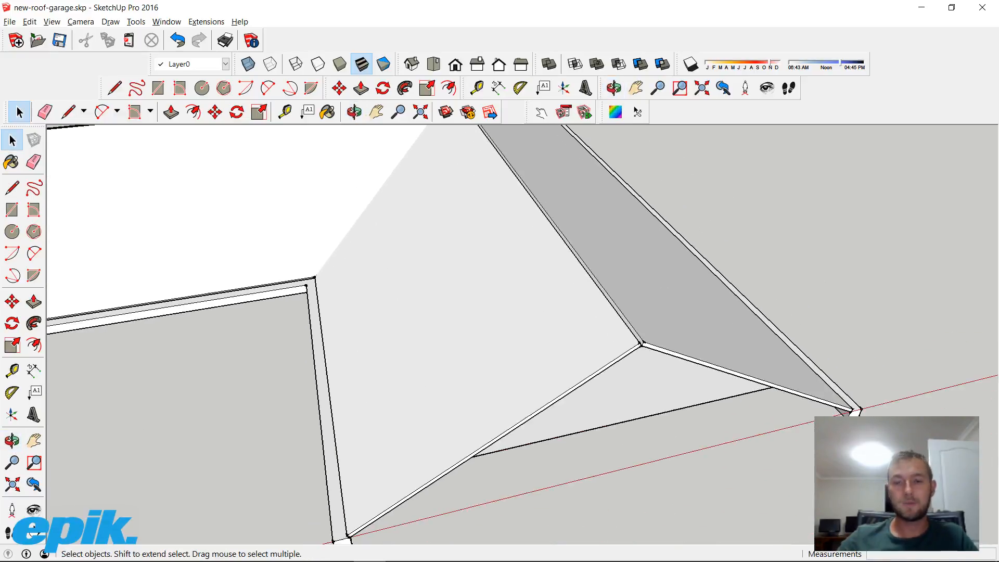
scroll(761, 415, "up", 4)
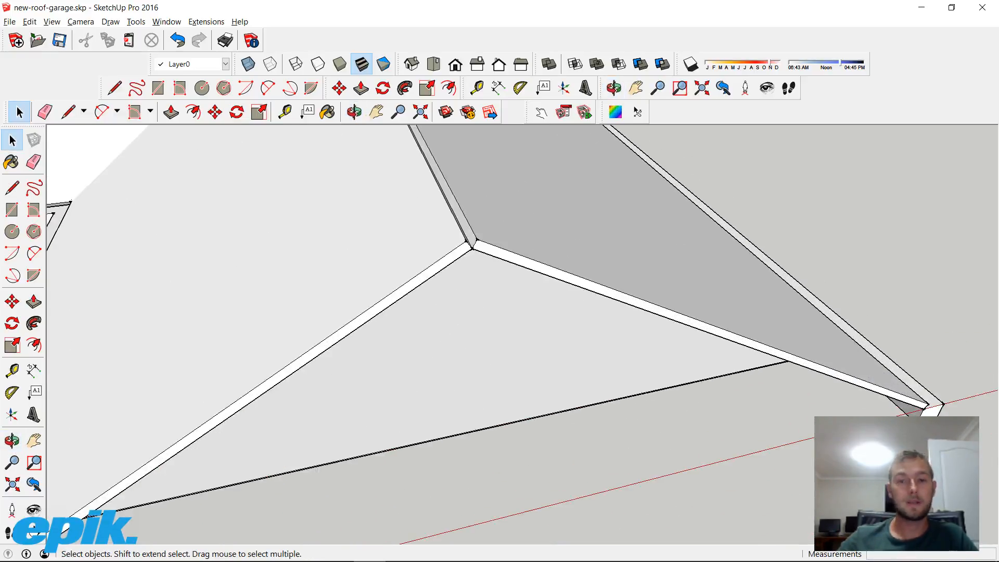
middle_click_drag(761, 415, 716, 348)
middle_click_drag(624, 218, 718, 427, "shift")
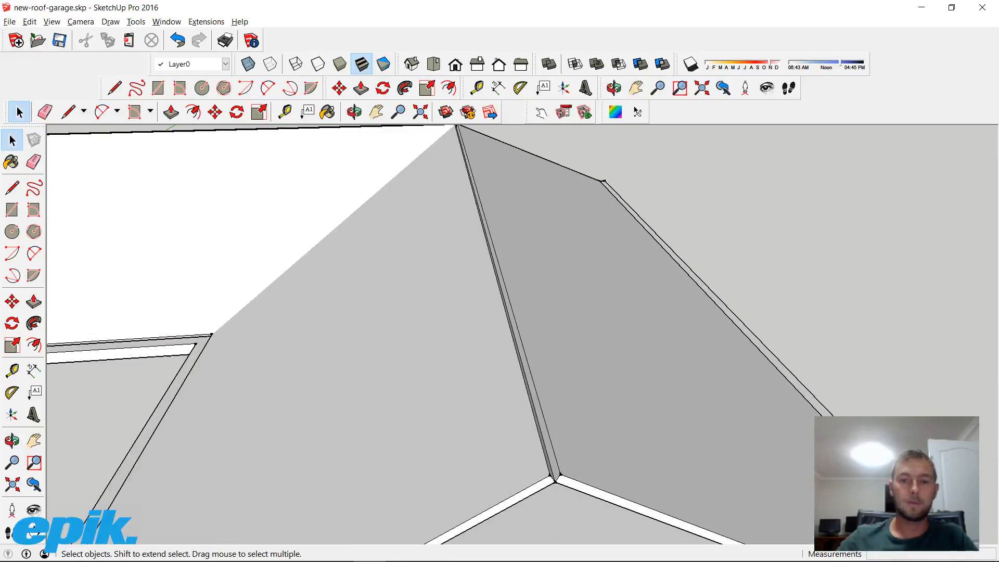
middle_click_drag(520, 364, 541, 229)
middle_click_drag(541, 416, 513, 295, "shift")
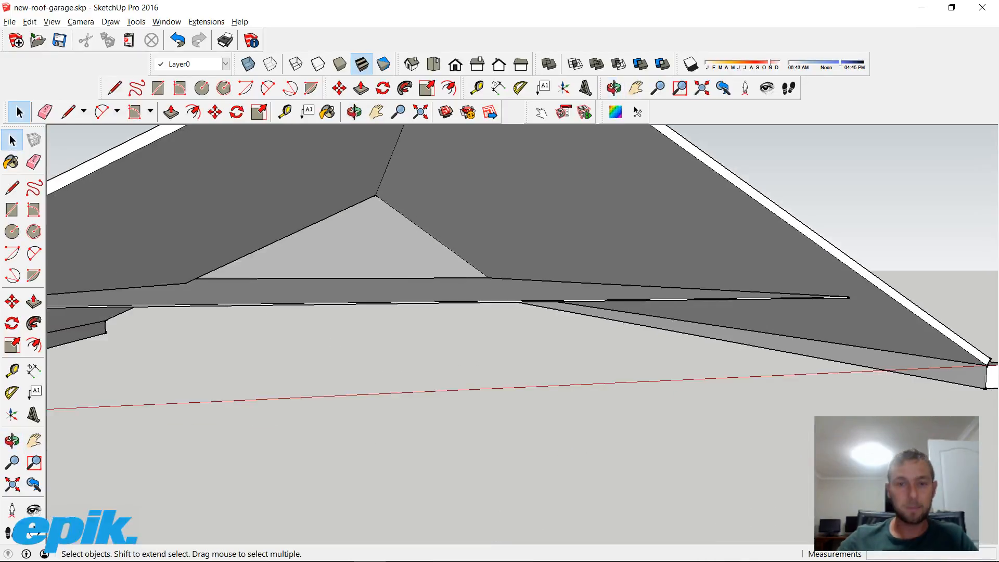
middle_click_drag(499, 208, 536, 312, "shift")
Switch the camera to parallel projection
left_click(81, 21)
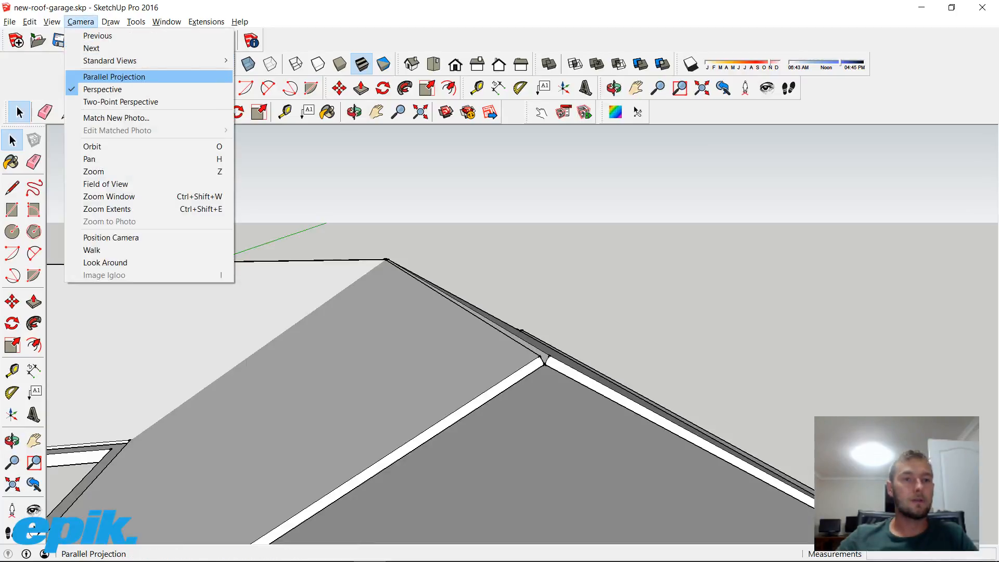
left_click(109, 77)
scroll(550, 326, "up", 5)
middle_click_drag(550, 326, 507, 354)
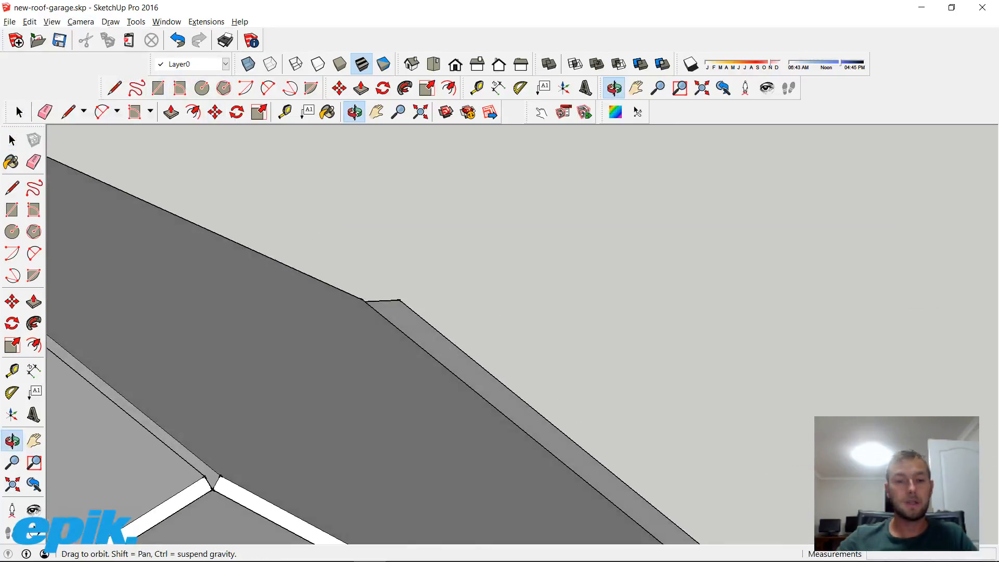
Draw lines extending the top gable edges of both roof slopes past the ridge gap so that they cross above it
middle_click_drag(406, 353, 735, 205, "shift")
middle_click_drag(624, 307, 587, 299)
scroll(586, 299, "up", 2)
scroll(575, 291, "up", 2)
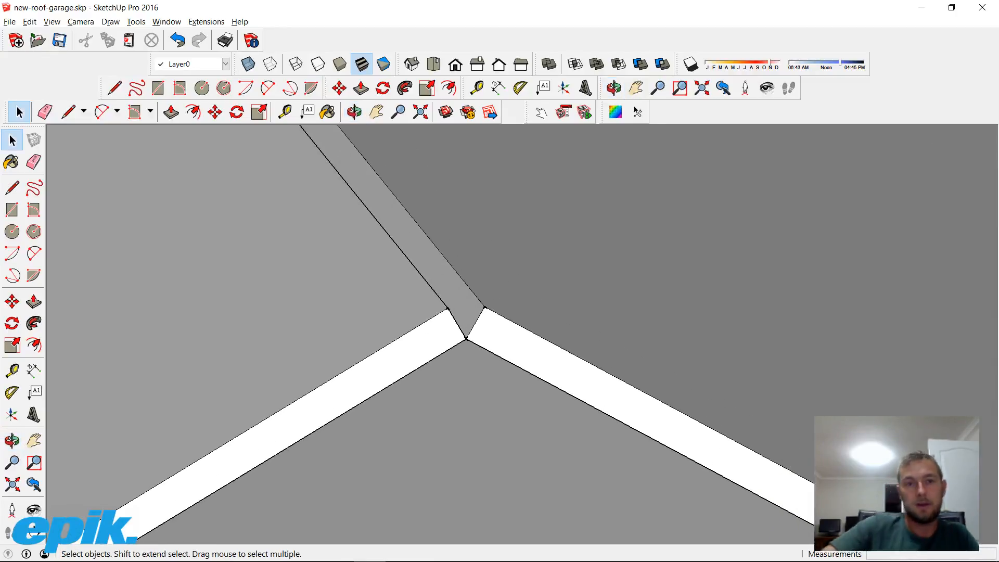
key("l")
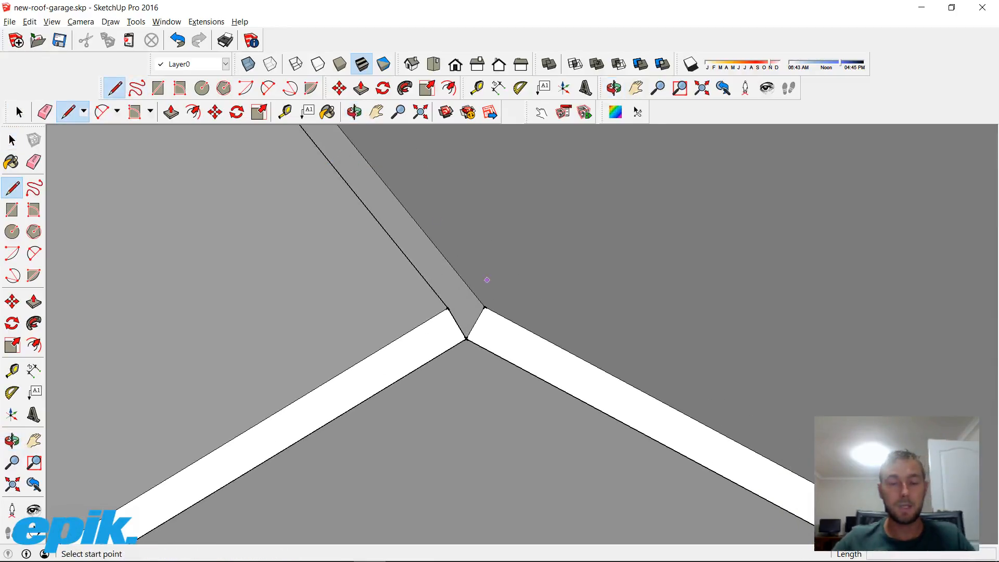
middle_click_drag(487, 280, 450, 420)
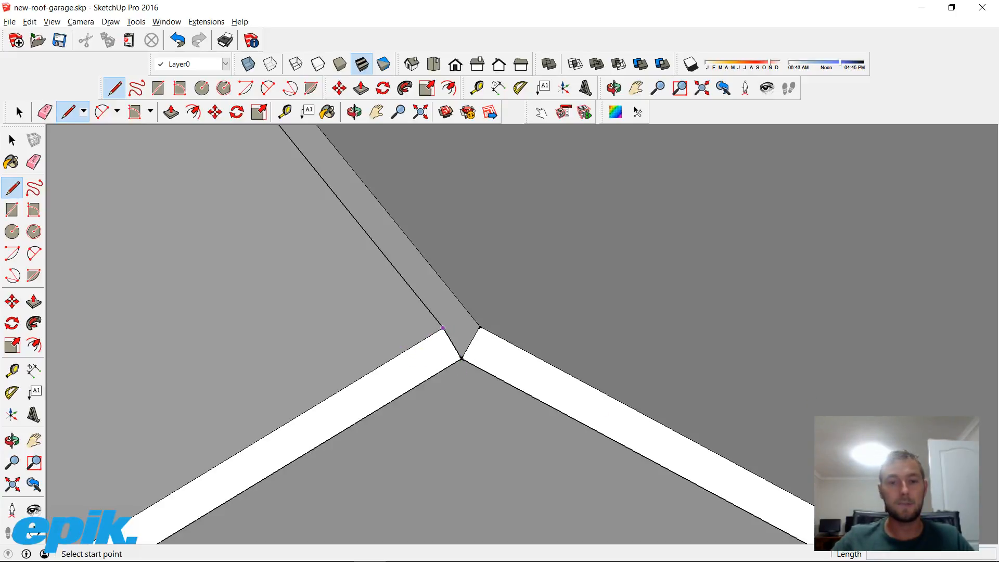
left_click(442, 328)
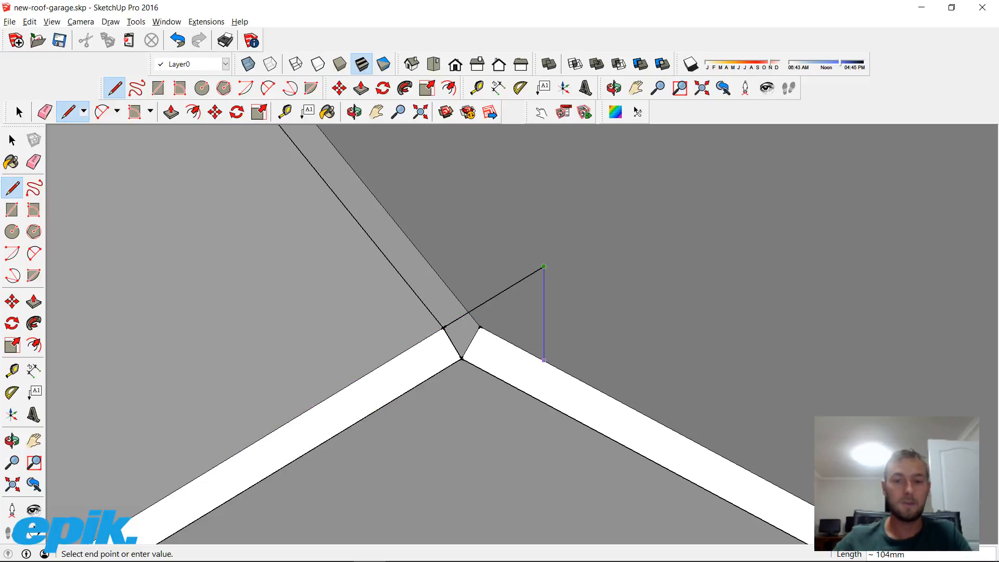
key("Escape")
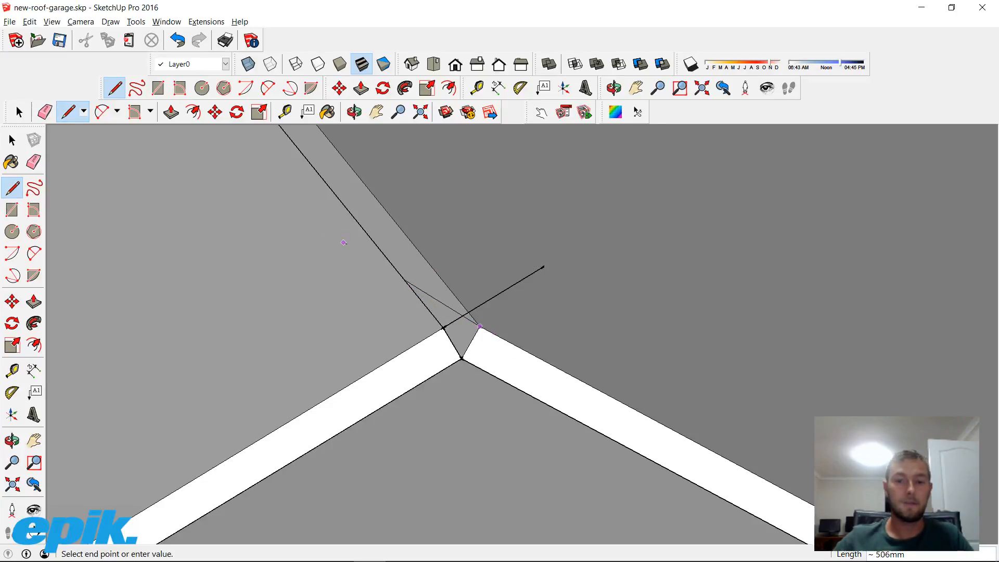
left_click(345, 255)
middle_click_drag(345, 255, 461, 275)
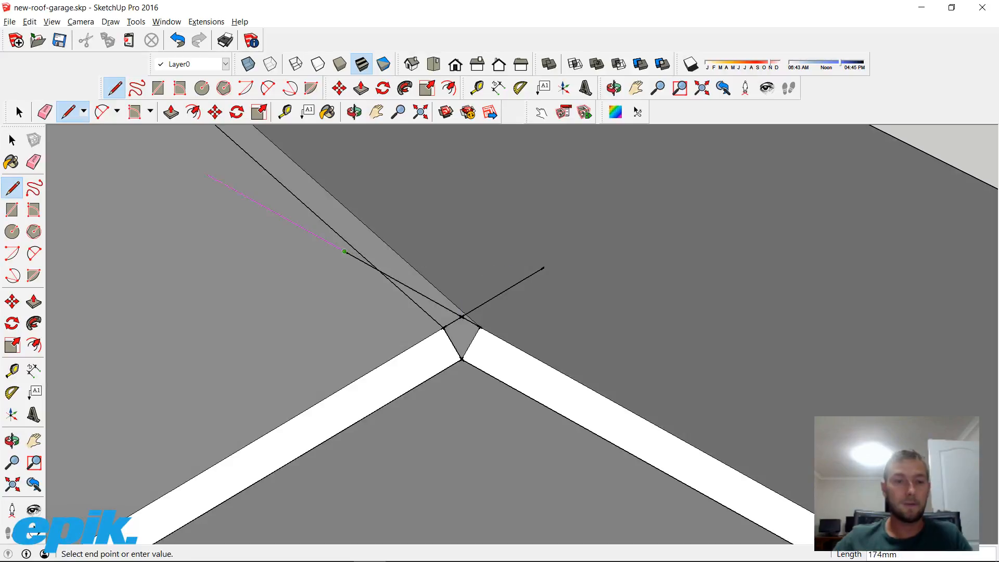
Draw a 200 mm line down the inner slope's top gable edge, starting at its upper corner beside the ridge gap
middle_click_drag(575, 436, 553, 443)
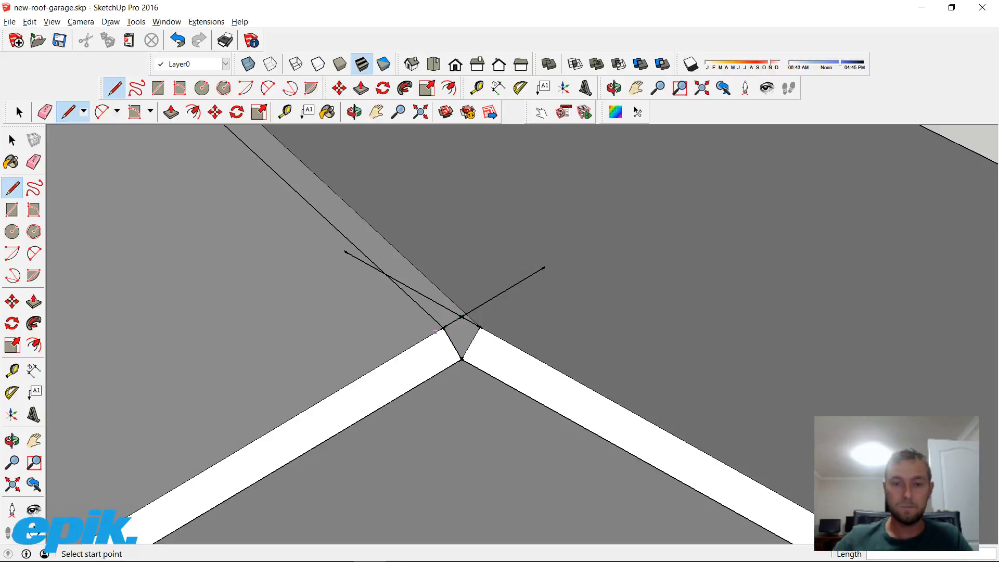
left_click(443, 327)
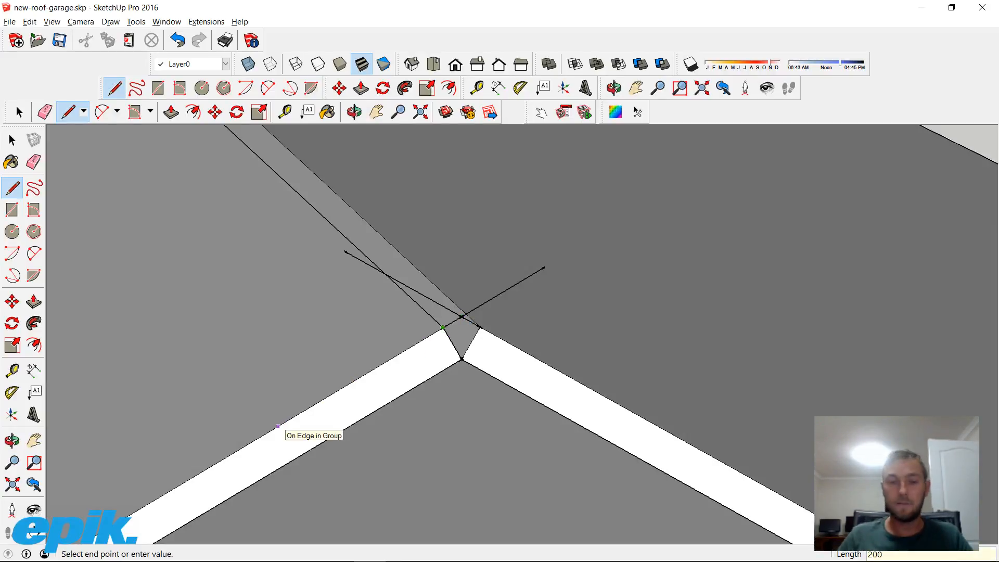
key("Return")
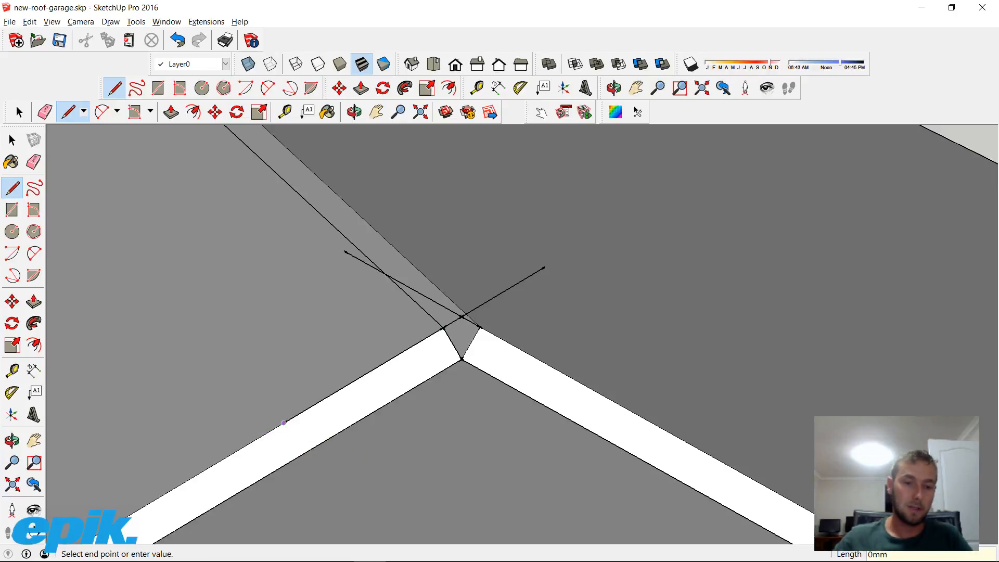
Draw a perpendicular line across and above the inner slope at the 200 mm mark, with a parallel line from its top past the ridge
left_click(302, 454)
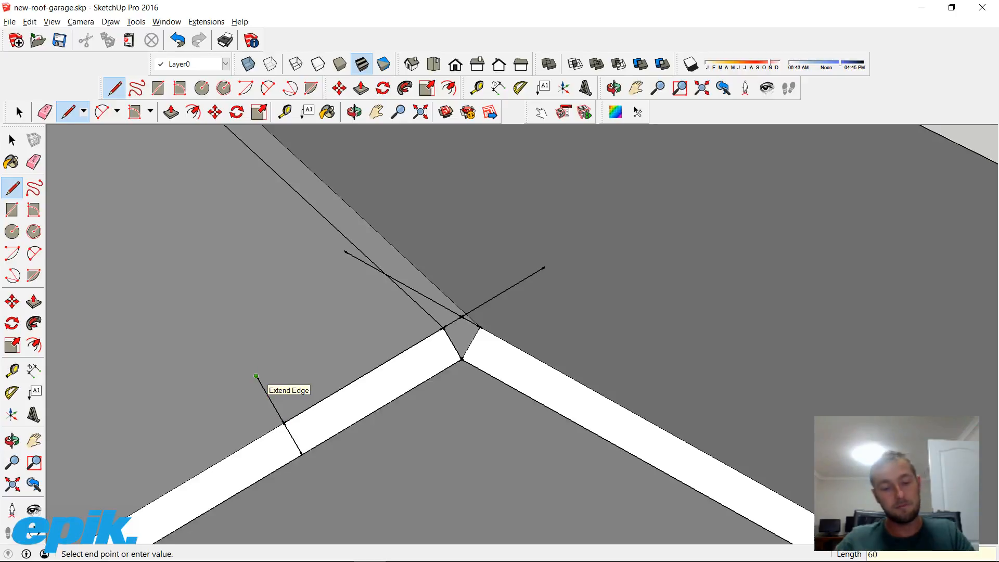
key("ctrl+z")
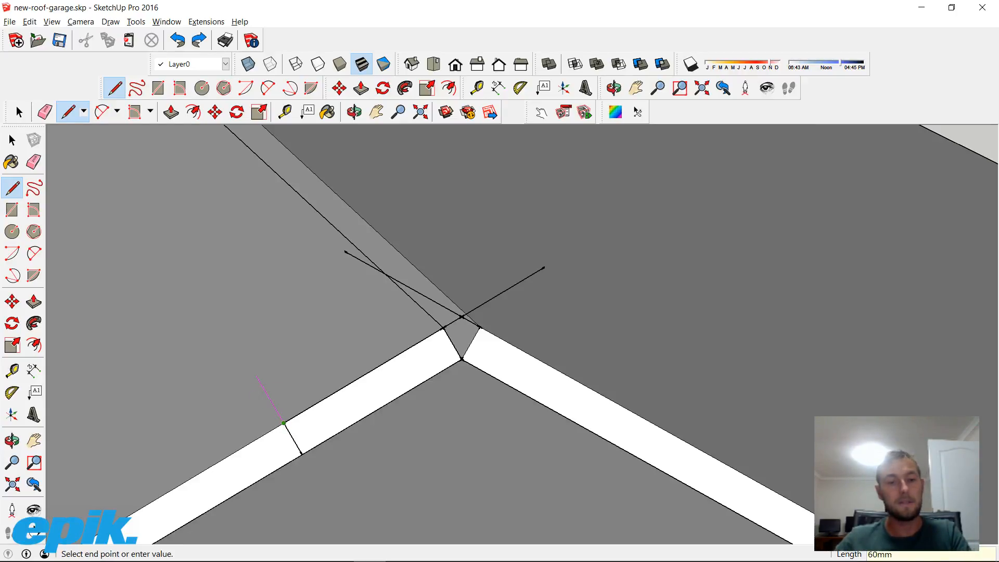
key("Return")
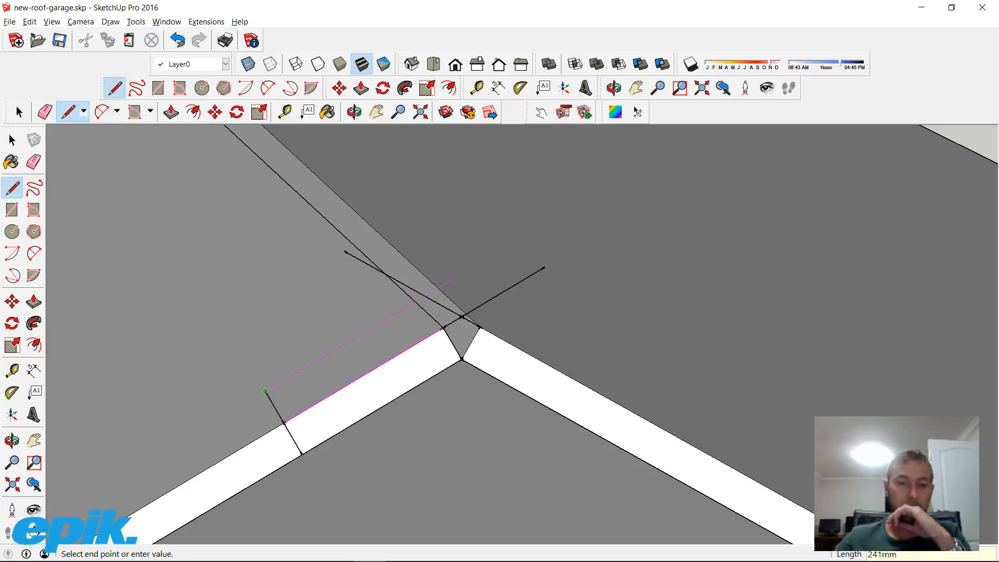
left_click(544, 225)
middle_click_drag(653, 360, 622, 401)
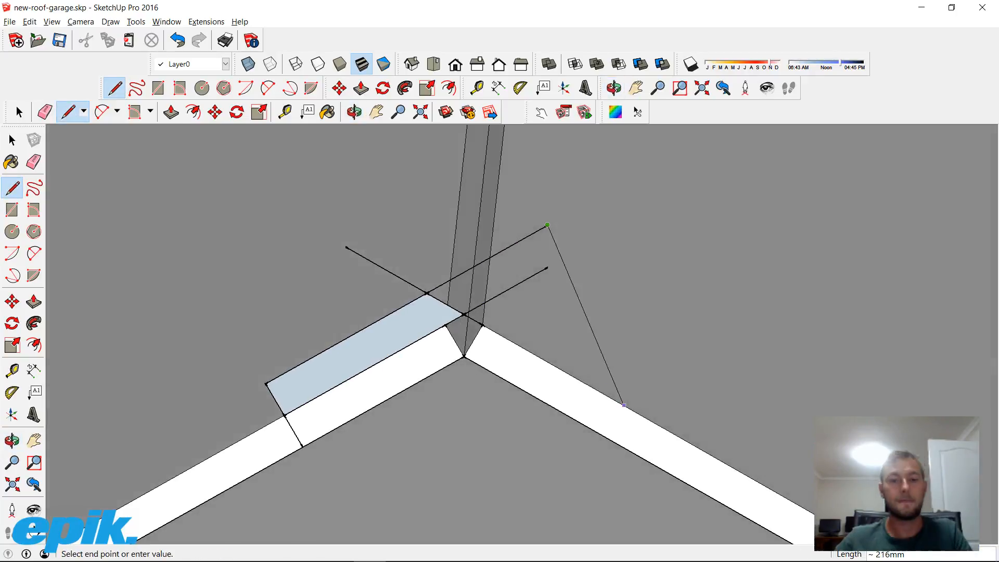
key("Escape")
Draw the matching ridge cap outline over the outer slope, meeting the first outline above the ridge and closing along the slope's top edge
middle_click_drag(488, 328, 470, 355)
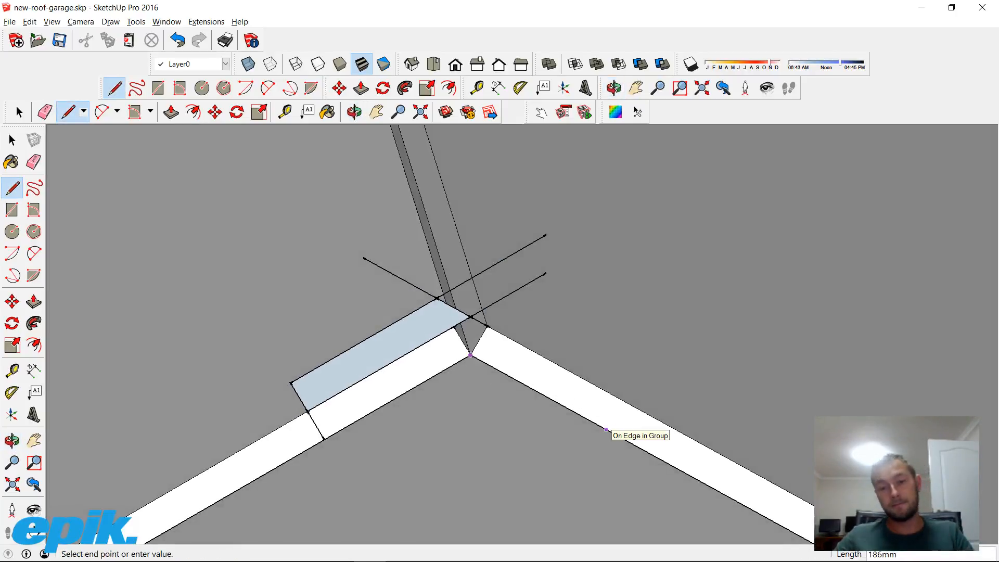
key("Return")
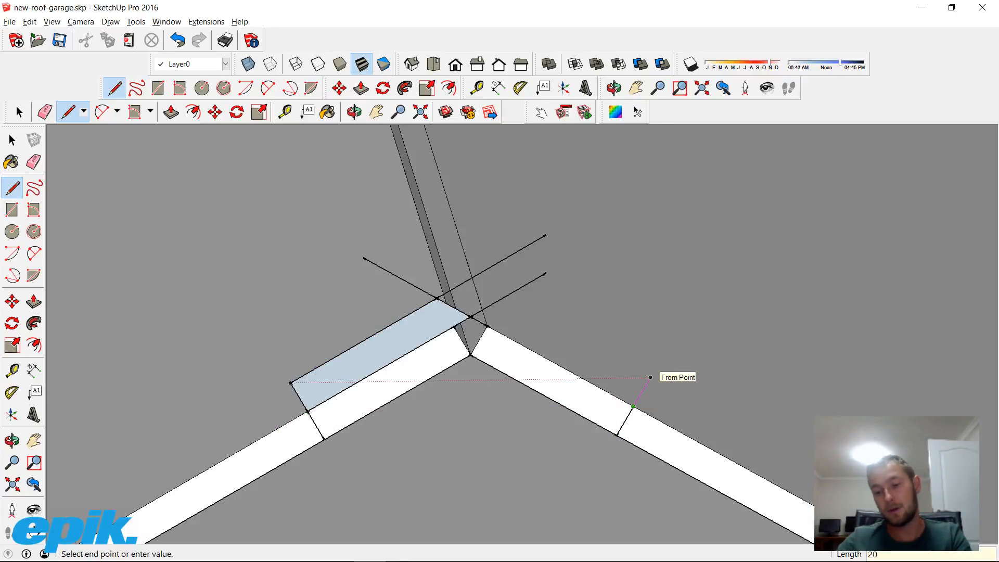
key("Return")
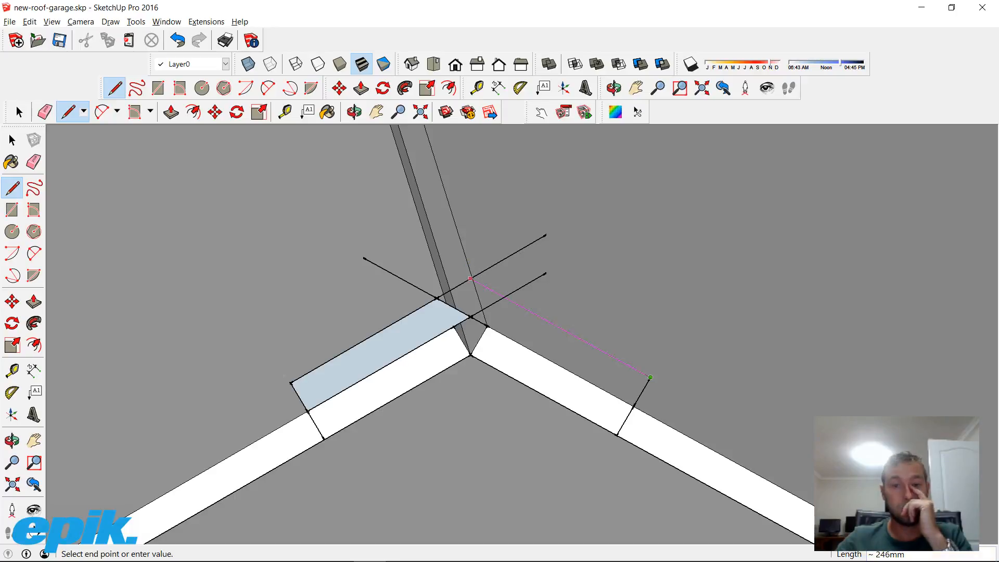
left_click(470, 278)
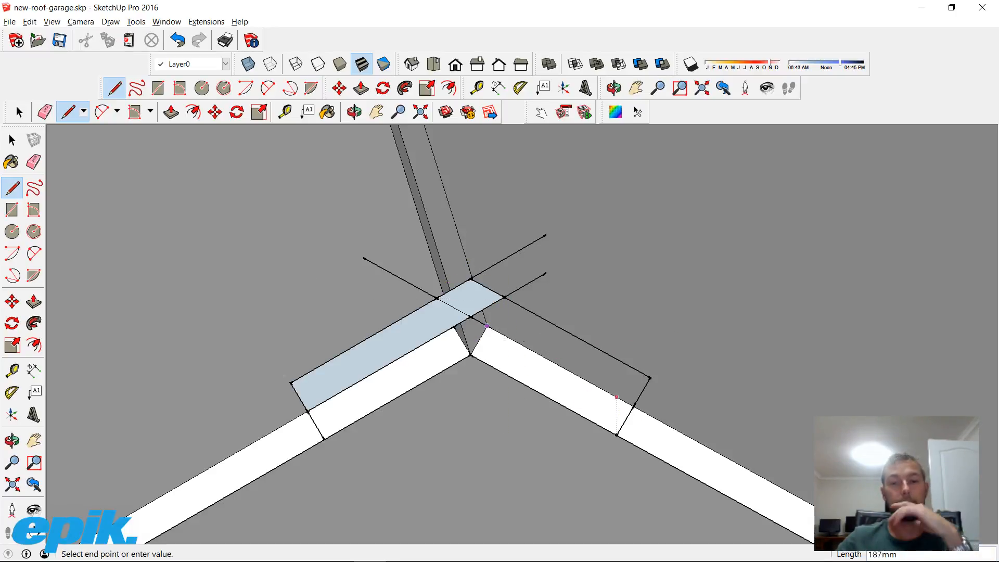
left_click(633, 406)
Select the three ridge profile faces with their edges and make them a group
key("space")
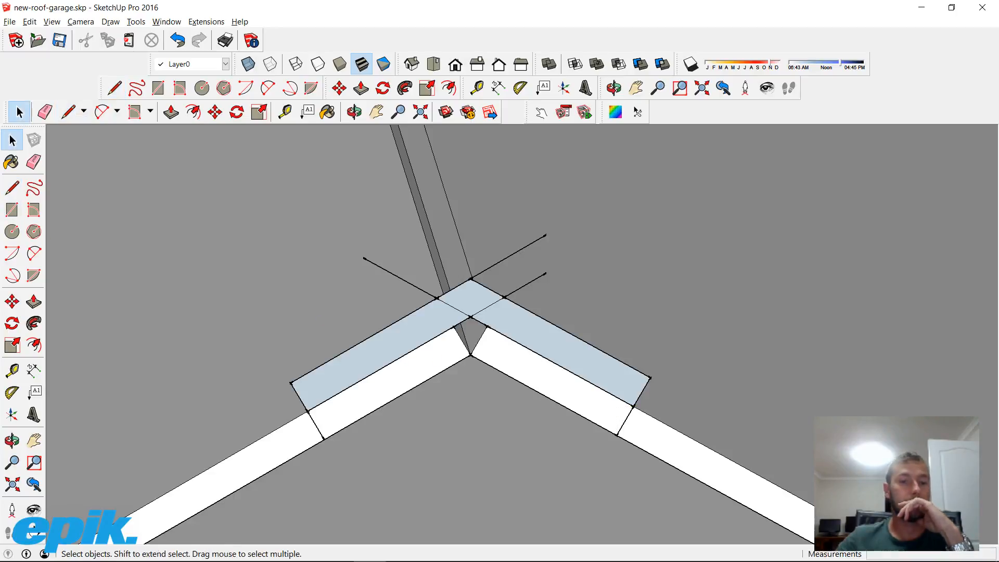
left_click(380, 353)
double_click(470, 298, "shift")
double_click(551, 342, "shift")
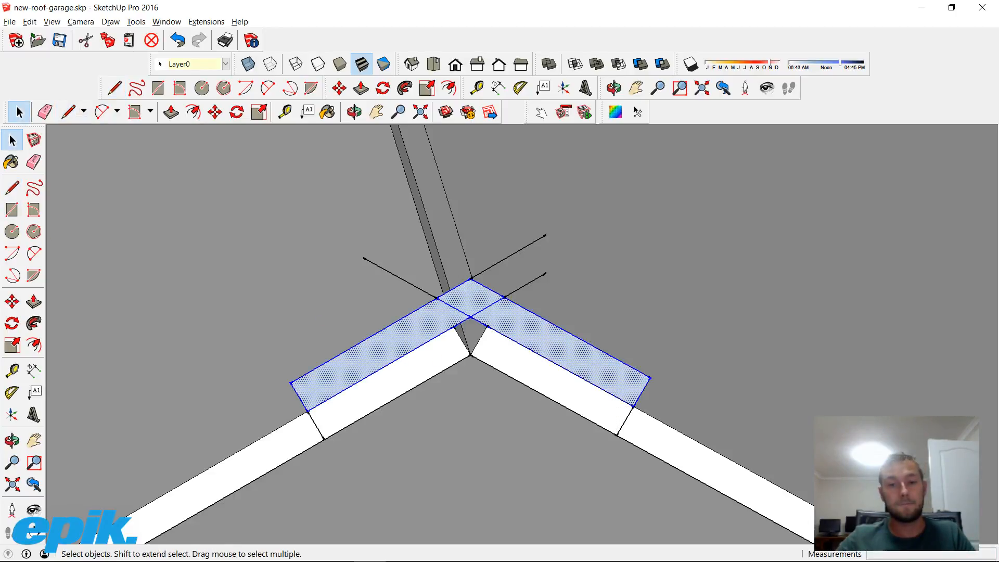
right_click(561, 342)
left_click(602, 440)
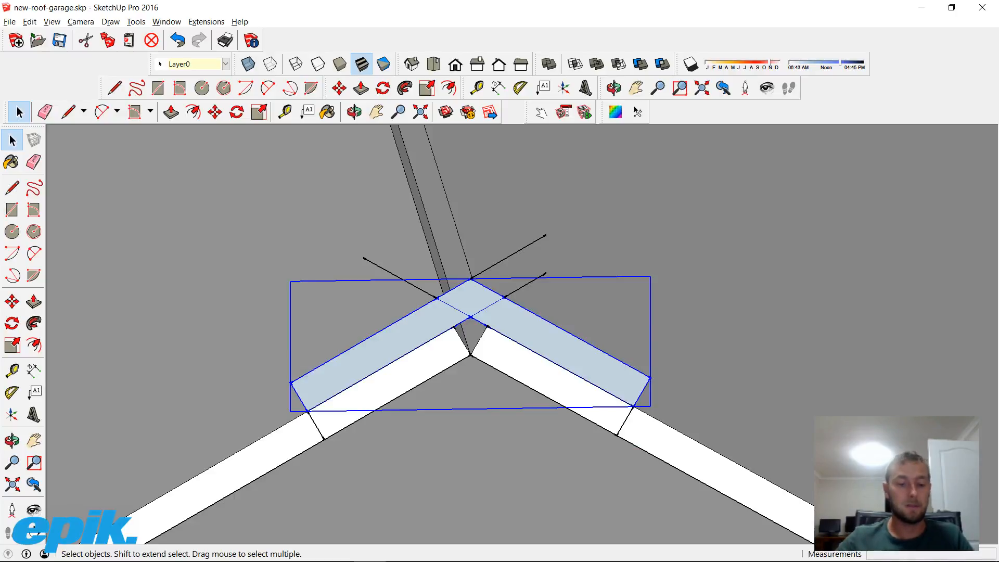
Delete the leftover construction lines around the grouped ridge profile at the gable
scroll(471, 333, "down", 2)
middle_click_drag(470, 332, 552, 317)
key("Escape")
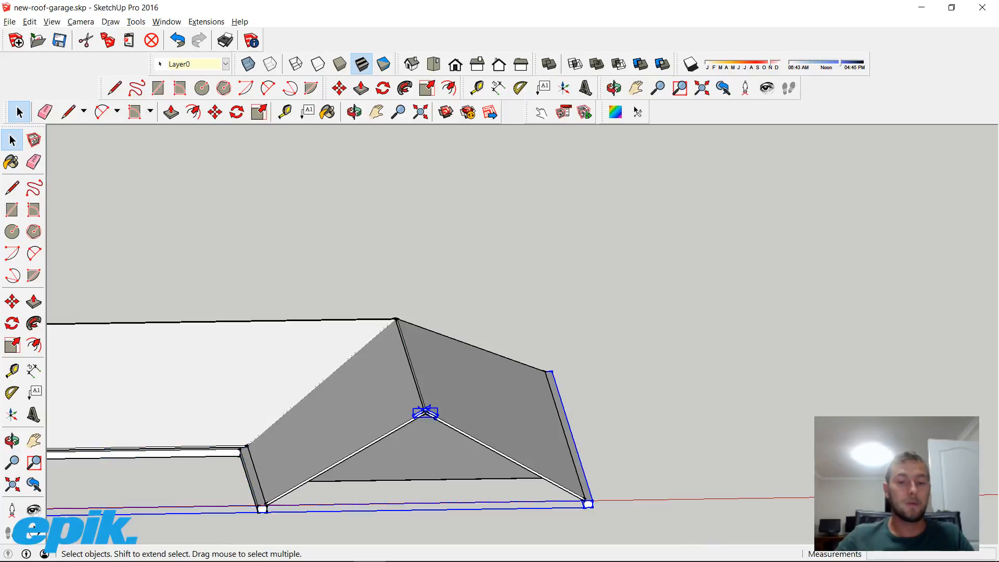
scroll(419, 408, "up", 6)
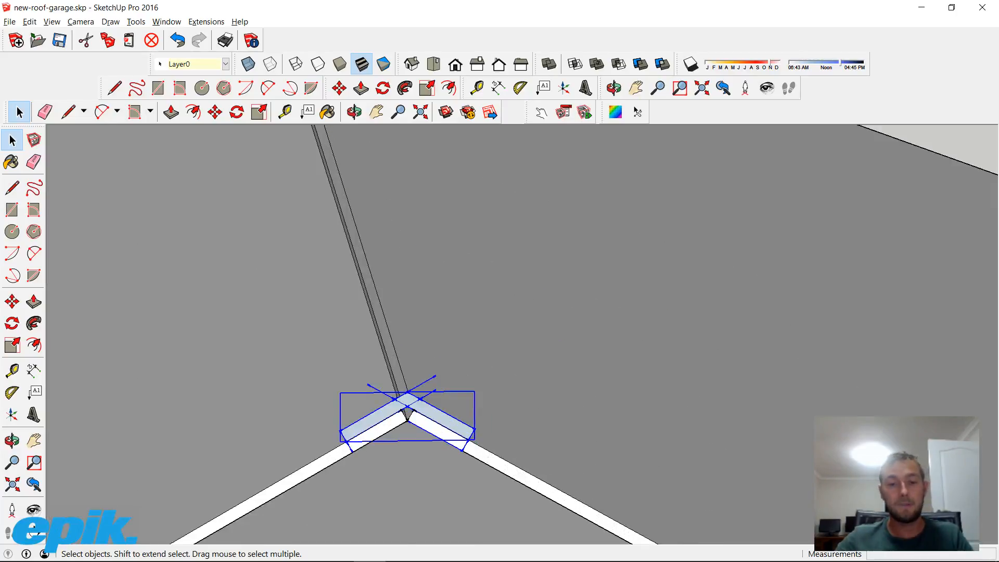
key("Delete")
Open the ridge profile group and delete the two internal edges at its peak so the faces merge into one
middle_click_drag(419, 408, 437, 377)
scroll(403, 359, "up", 5)
scroll(431, 388, "up", 2)
double_click(431, 387)
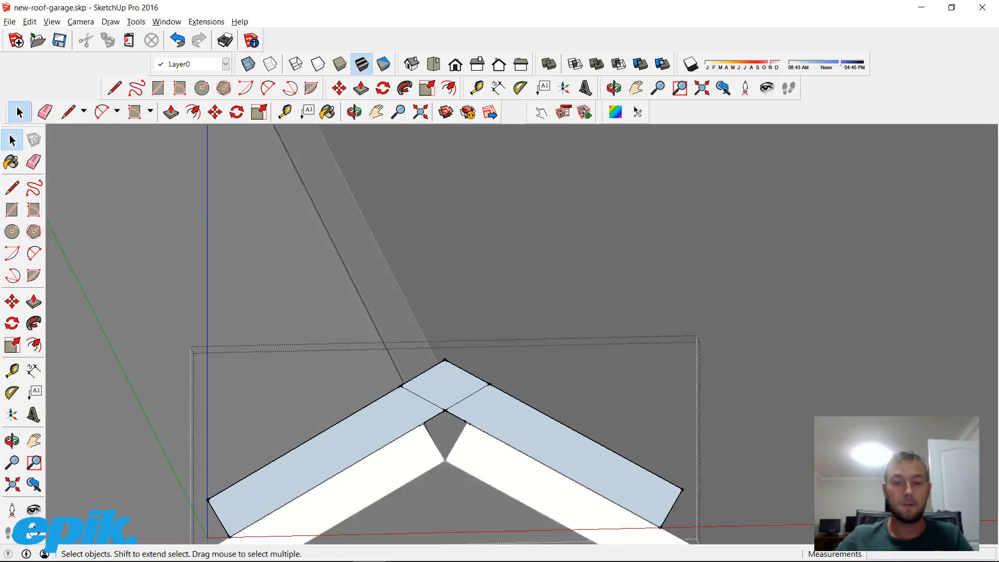
left_click(467, 397)
key("Delete")
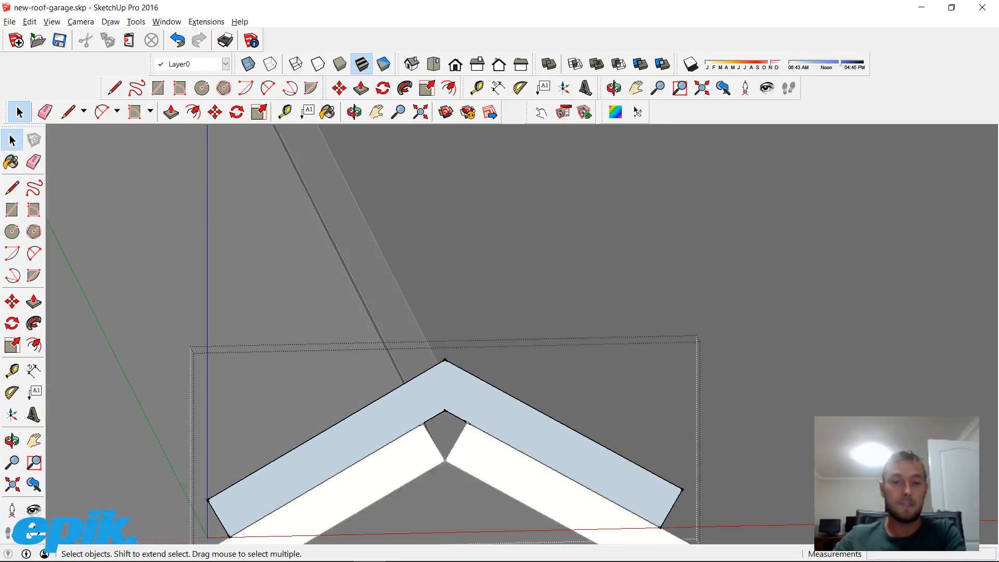
Round the ridge profile's outer peak with a two-point arc tangent to both top edges
scroll(442, 411, "down", 5)
middle_click_drag(442, 411, 452, 367)
scroll(480, 418, "up", 5)
middle_click_drag(500, 416, 470, 426)
scroll(470, 426, "up", 3)
key("a")
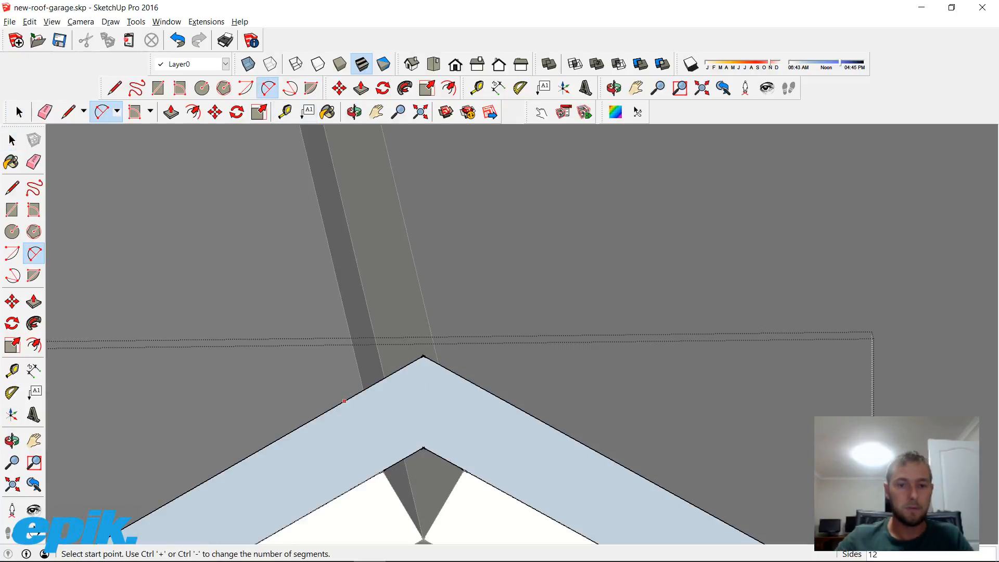
left_click(343, 401)
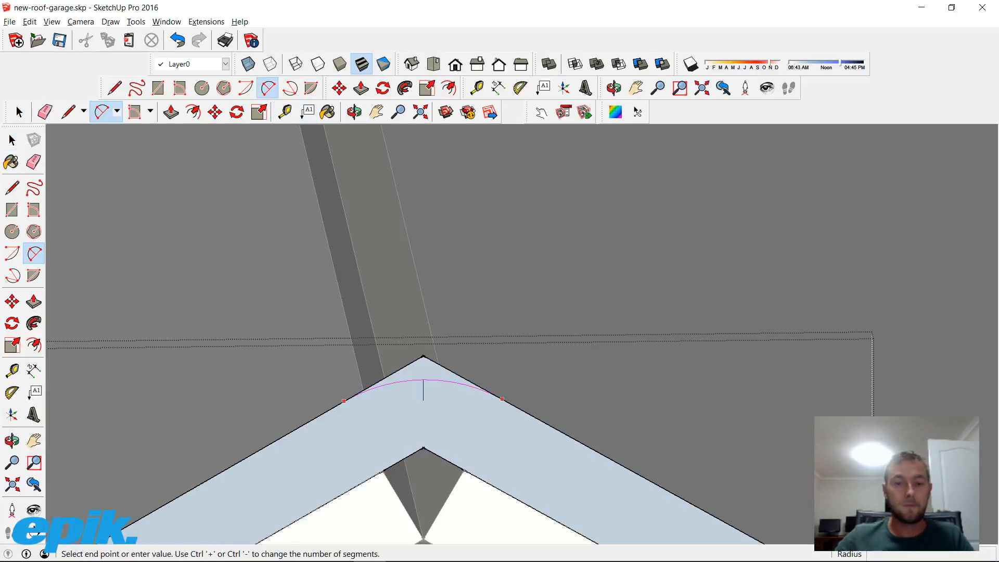
left_click(502, 399)
Move the ridge profile face about 22 mm outward from the gable inside its group
scroll(385, 405, "down", 5)
scroll(399, 417, "down", 3)
middle_click_drag(398, 416, 481, 430)
scroll(414, 381, "down", 4)
middle_click_drag(419, 400, 289, 383)
scroll(395, 339, "up", 6)
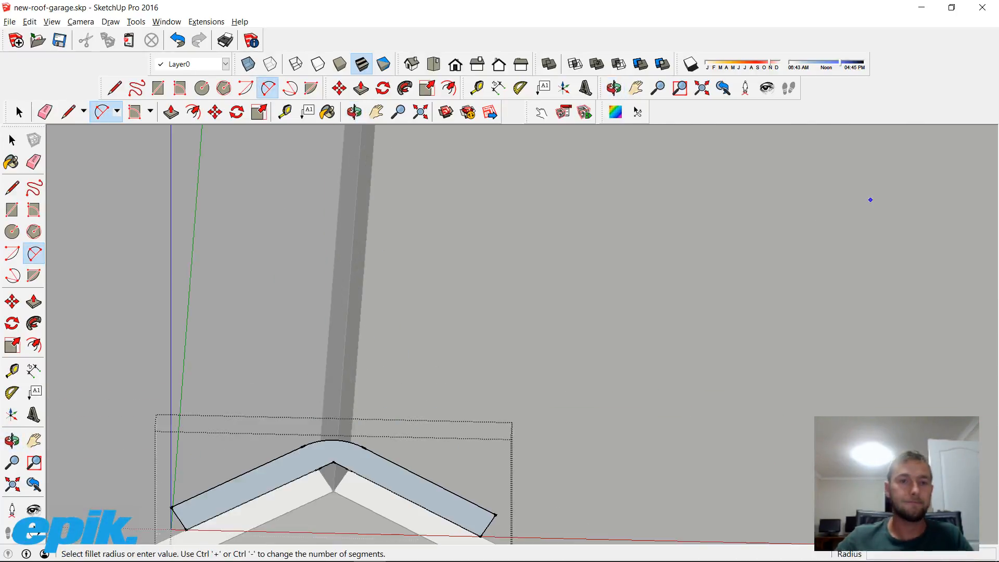
left_click(114, 88)
middle_click_drag(345, 462, 650, 276)
key("space")
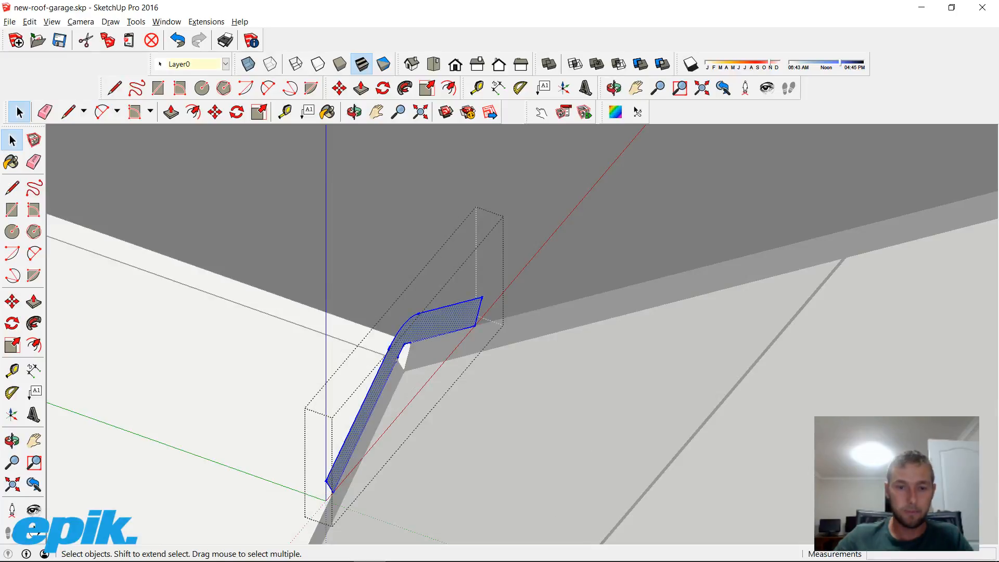
scroll(447, 388, "up", 5)
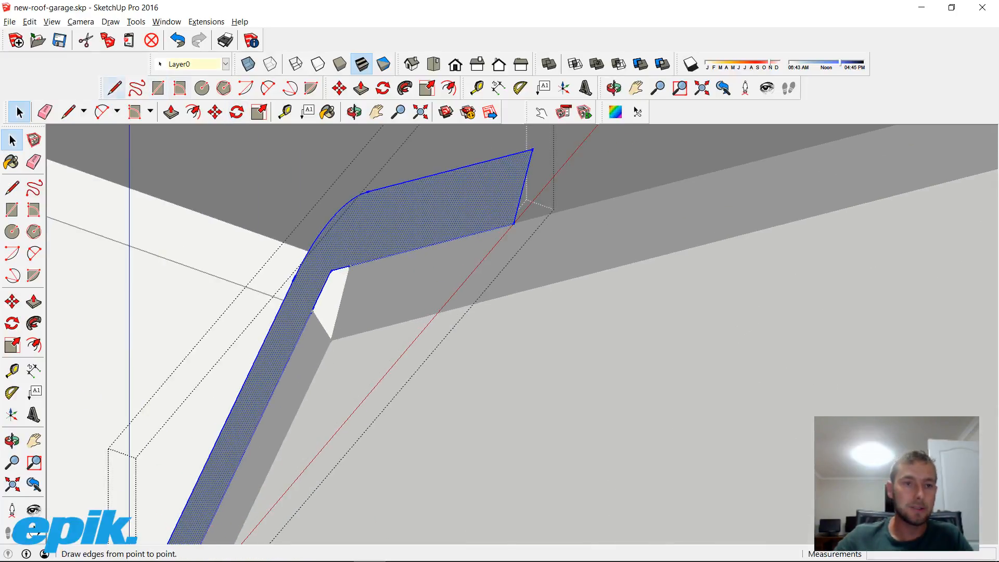
left_click(340, 88)
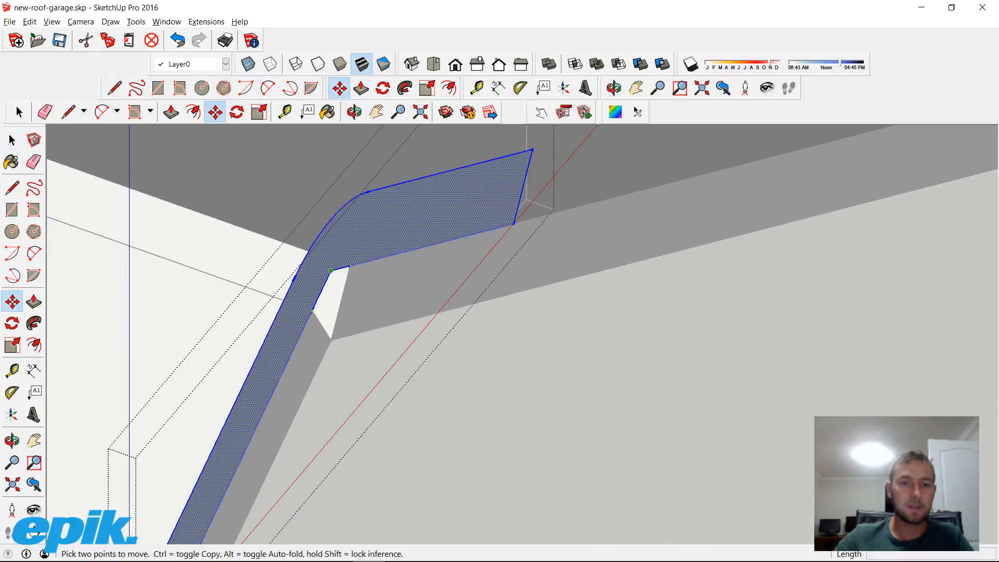
left_click(331, 271)
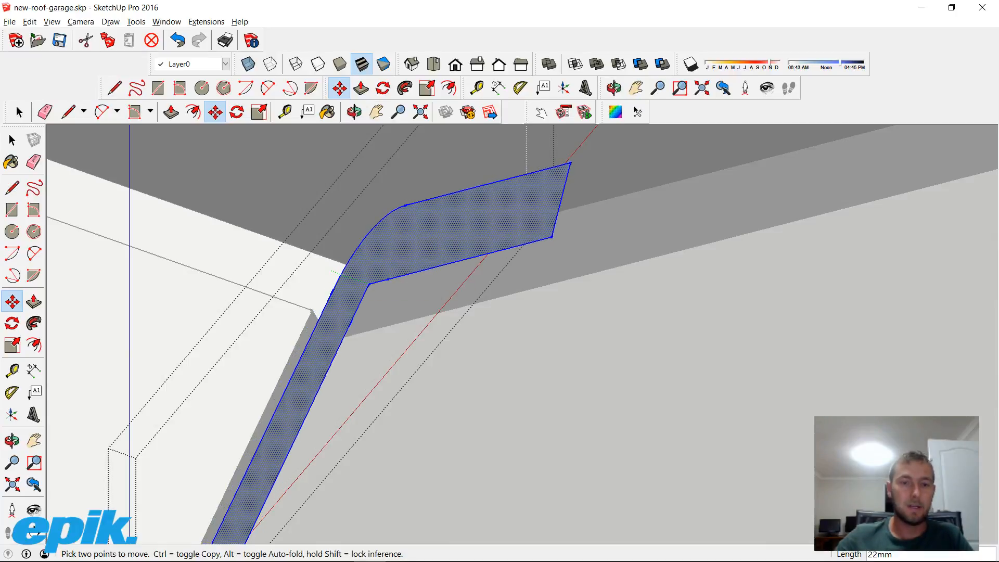
left_click(368, 283)
Draw a path line along the green axis from the profile's inner peak to the junction of the two ridges
middle_click_drag(428, 332, 401, 502)
scroll(374, 296, "down", 4)
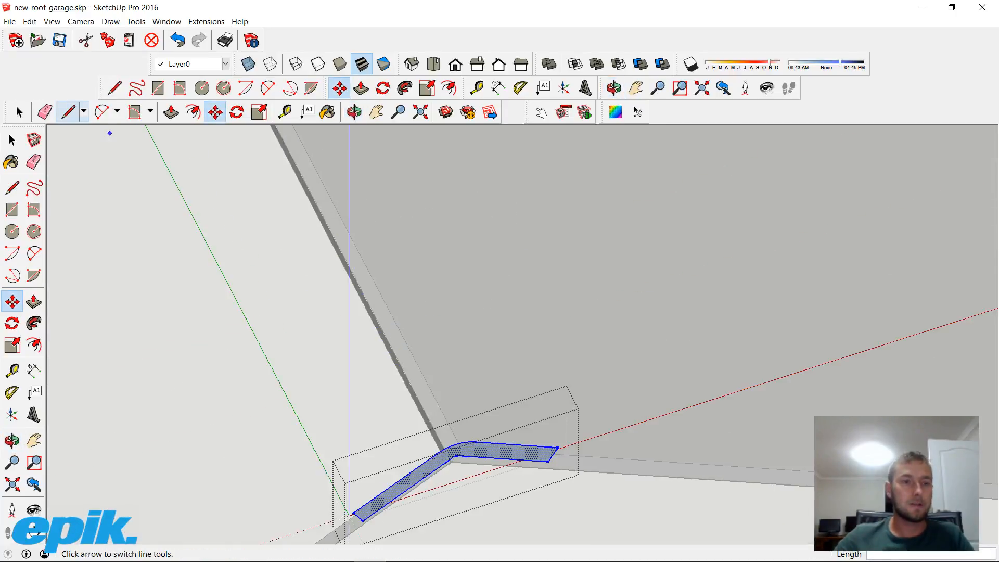
left_click(67, 112)
middle_click_drag(364, 322, 425, 433)
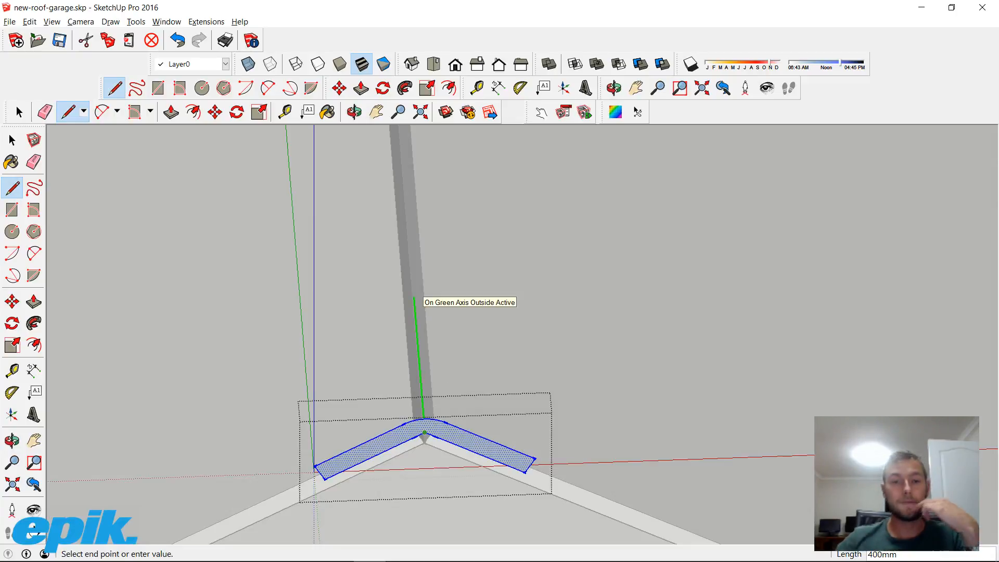
scroll(408, 225, "down", 4)
middle_click_drag(408, 214, 467, 529, "shift")
middle_click_drag(447, 234, 631, 343)
middle_click_drag(710, 177, 631, 352, "shift")
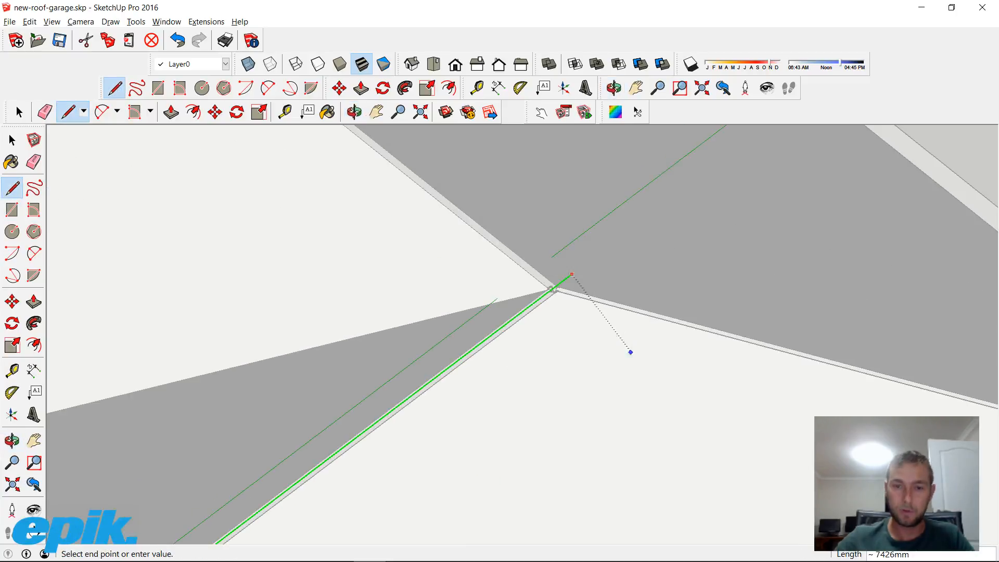
left_click(433, 64)
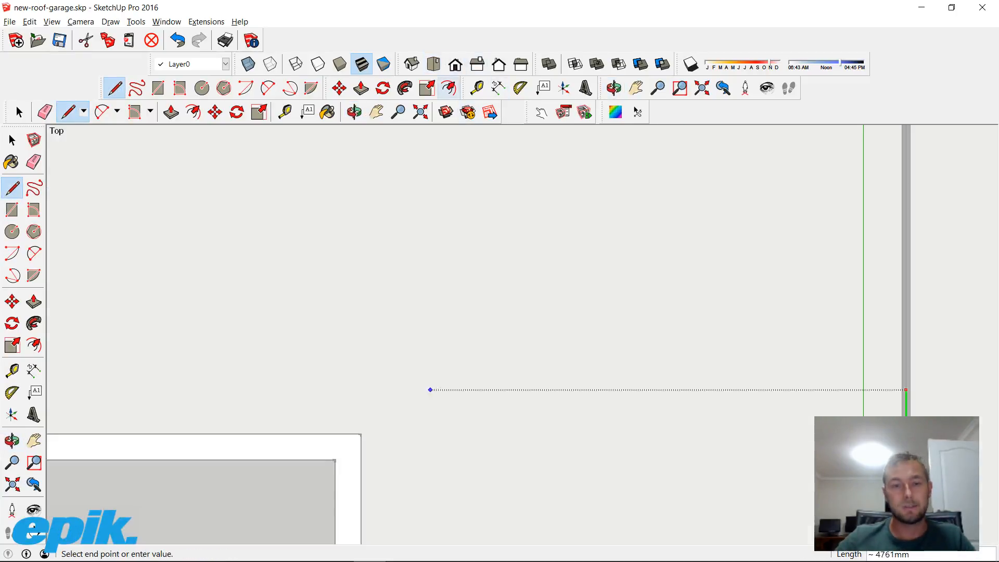
middle_click_drag(715, 297, 267, 520, "shift")
middle_click_drag(471, 213, 417, 383, "shift")
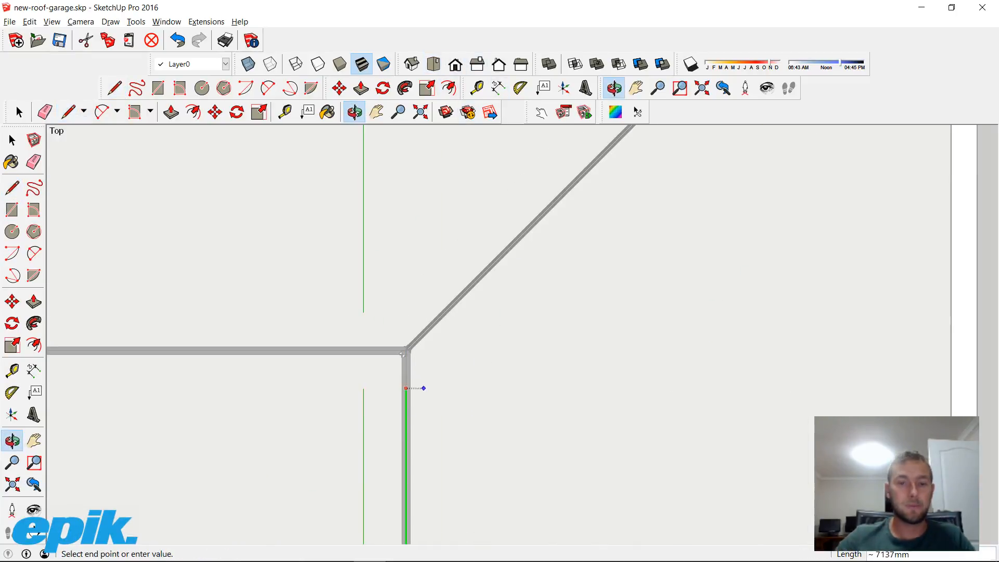
scroll(413, 374, "up", 5)
scroll(400, 327, "up", 3)
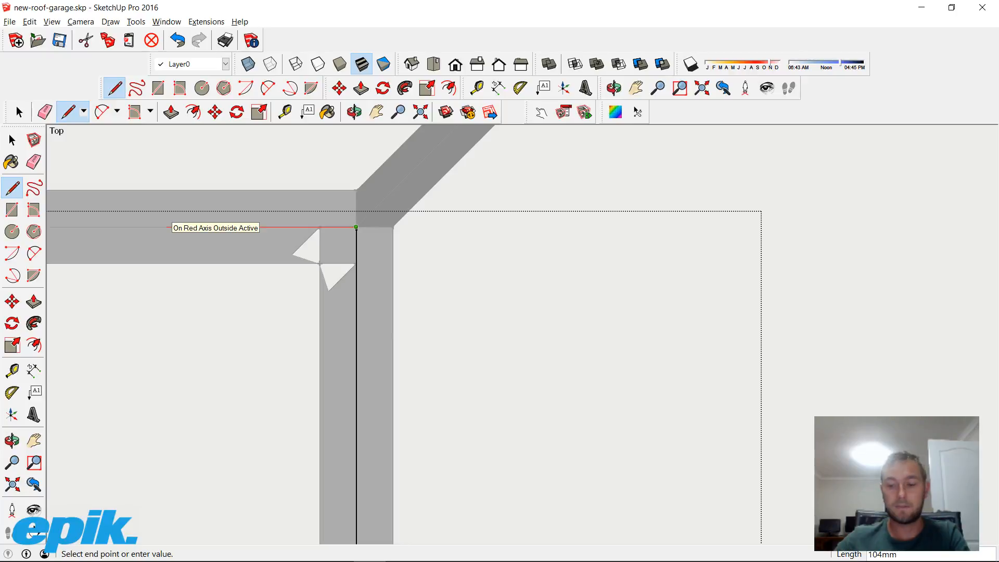
Continue the path along the red axis from the ridge junction to just past the other wing's gable end, and leave the group
scroll(136, 275, "down", 5)
middle_click_drag(138, 296, 832, 272, "shift")
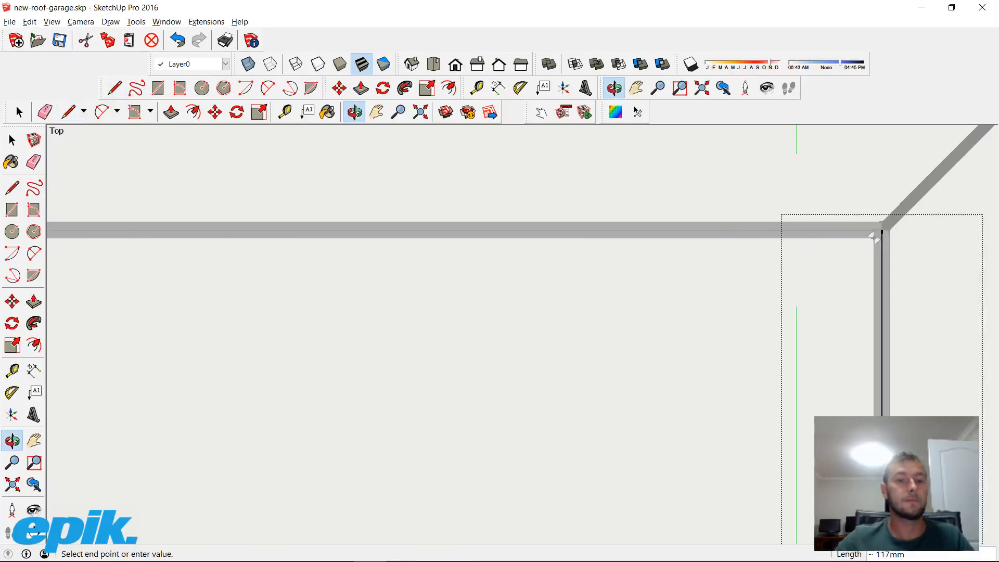
middle_click_drag(265, 307, 802, 302, "shift")
middle_click_drag(260, 308, 395, 342, "shift")
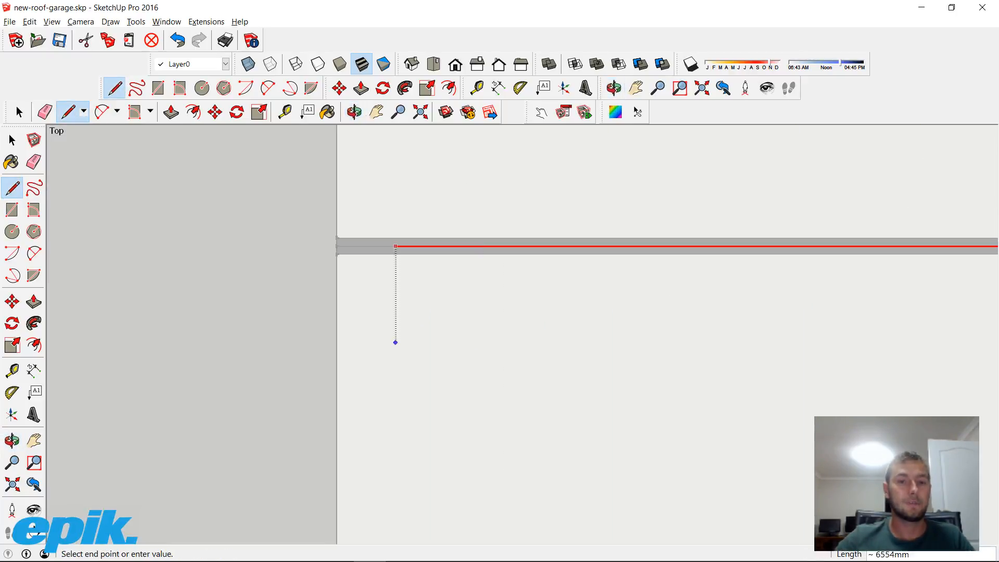
left_click(327, 246)
middle_click_drag(367, 290, 514, 148)
middle_click_drag(426, 385, 421, 359)
middle_click_drag(785, 174, 780, 140)
middle_click_drag(938, 249, 691, 364, "shift")
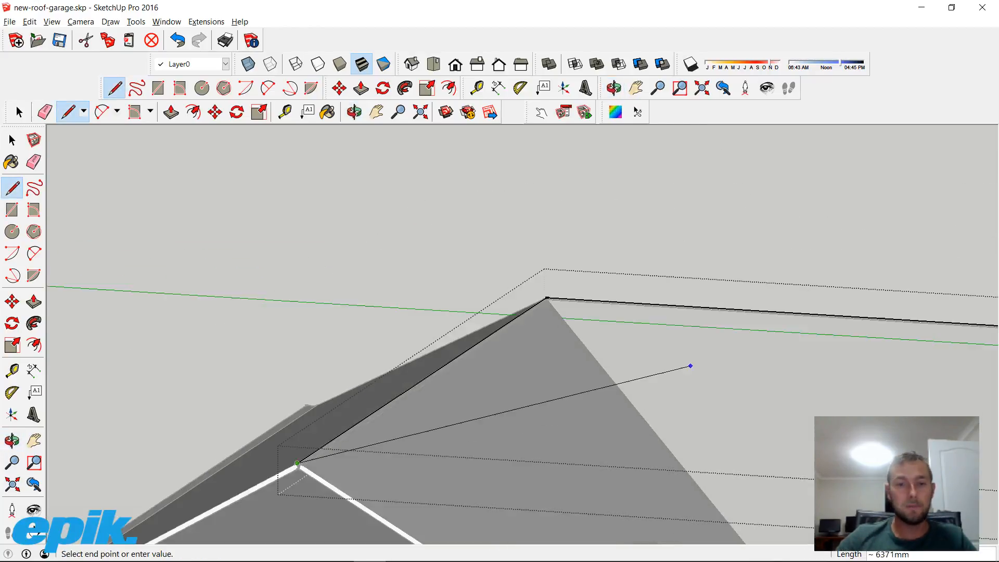
scroll(691, 364, "down", 2)
middle_click_drag(883, 328, 590, 369, "shift")
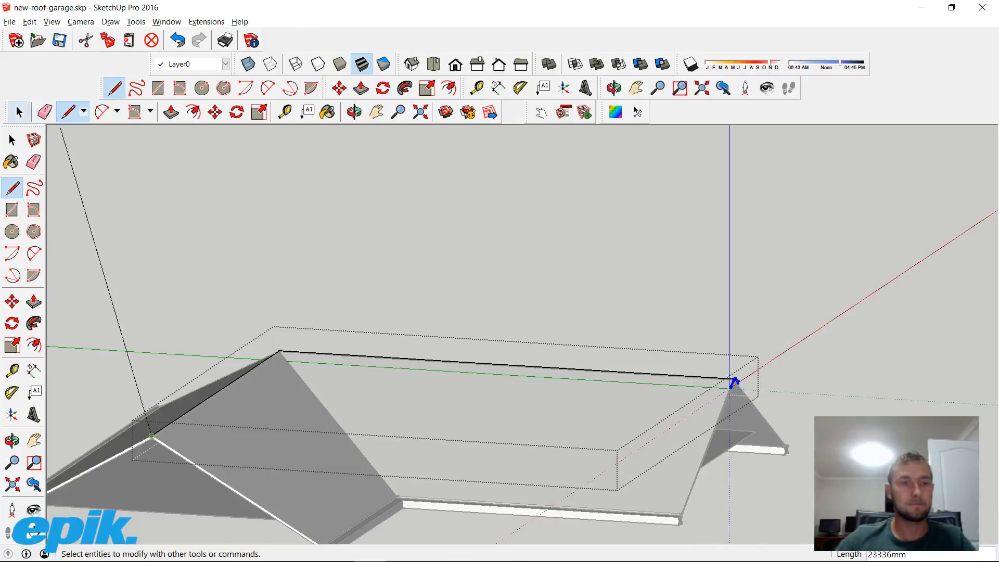
left_click(18, 112)
left_click(364, 234)
Reopen the ridge profile group and extrude the profile along the drawn ridge path with Follow Me
middle_click_drag(780, 364, 622, 446)
scroll(621, 447, "up", 6)
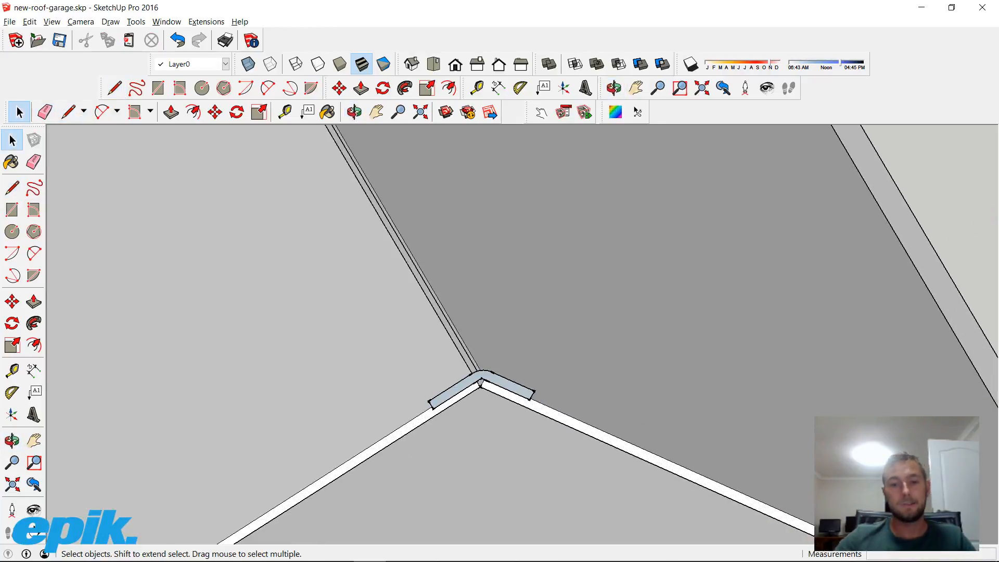
double_click(509, 387)
middle_click_drag(509, 386, 562, 413)
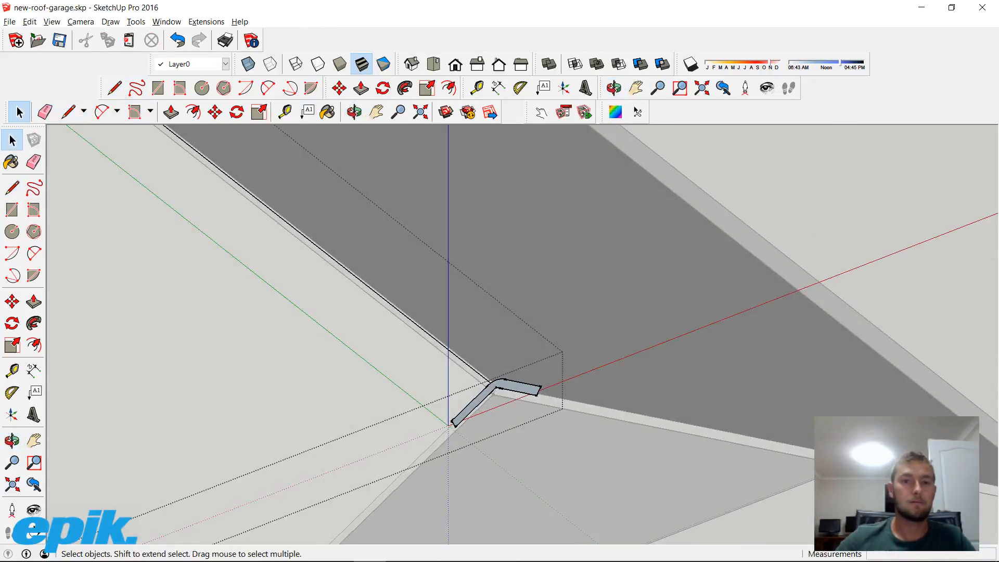
left_click(515, 388)
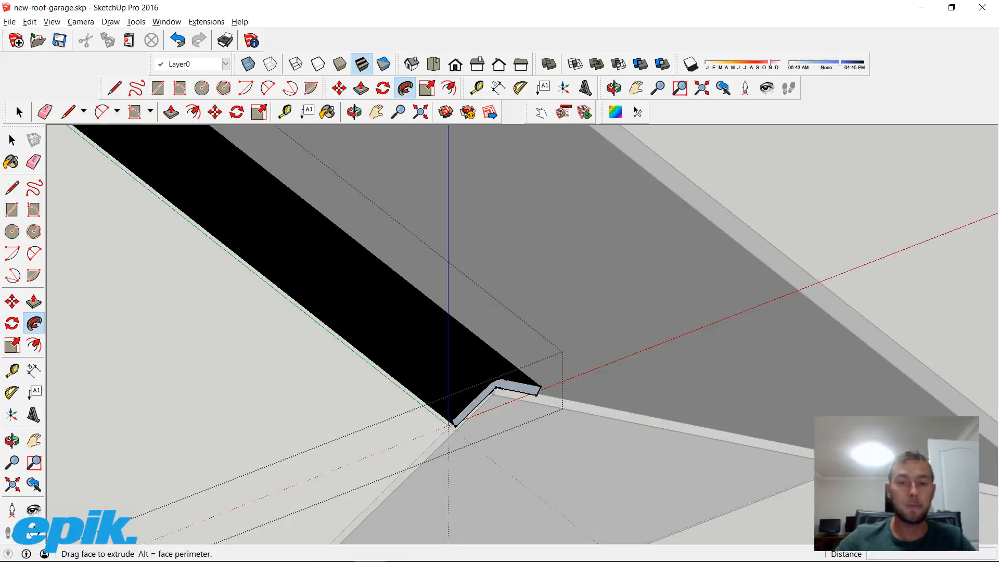
Carry the Follow Me extrusion around the ridge junction and end it at the path's endpoint on the other wing's gable
middle_click_drag(515, 387, 609, 239)
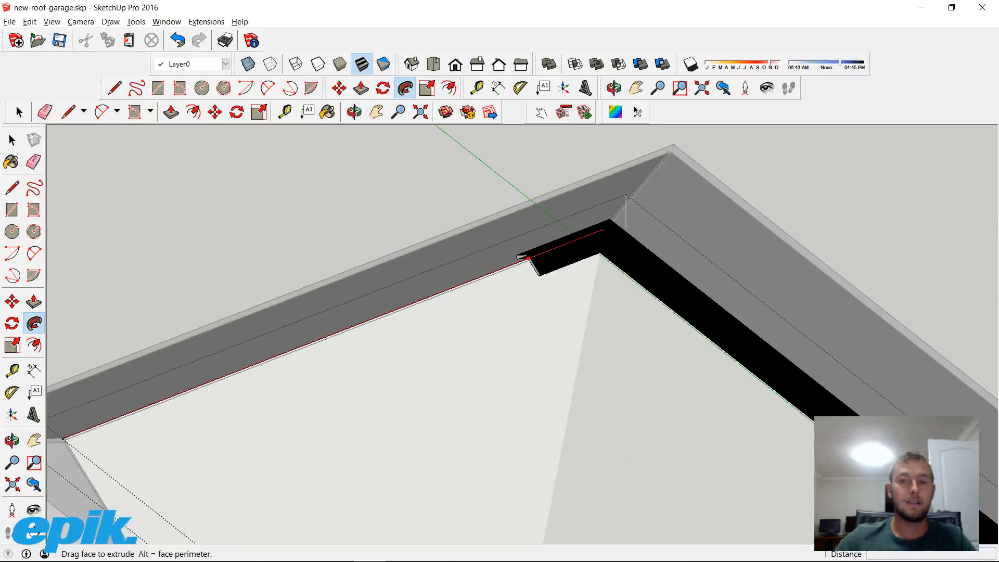
middle_click_drag(520, 256, 516, 284)
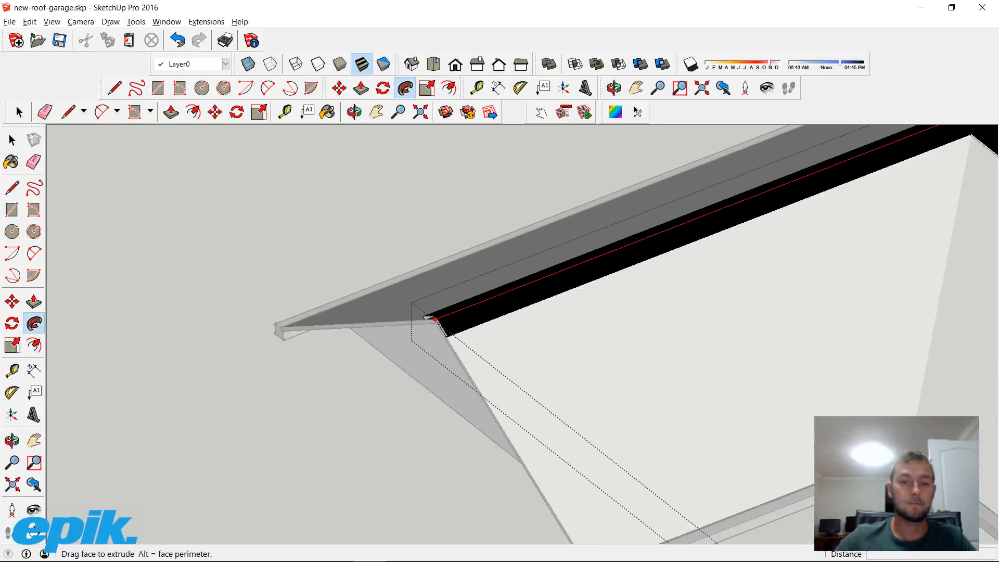
middle_click_drag(435, 319, 525, 266)
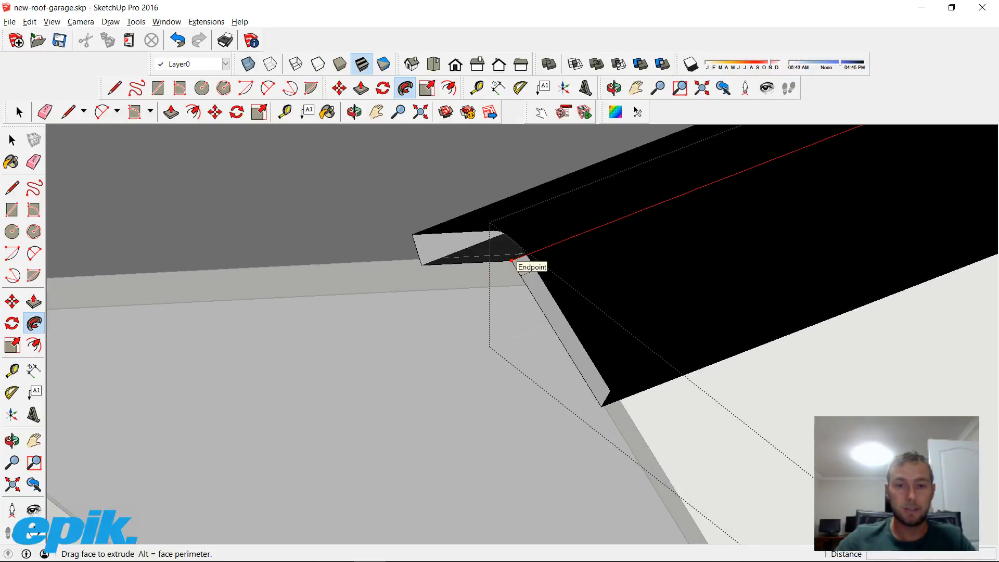
left_click(512, 260)
left_click(17, 105)
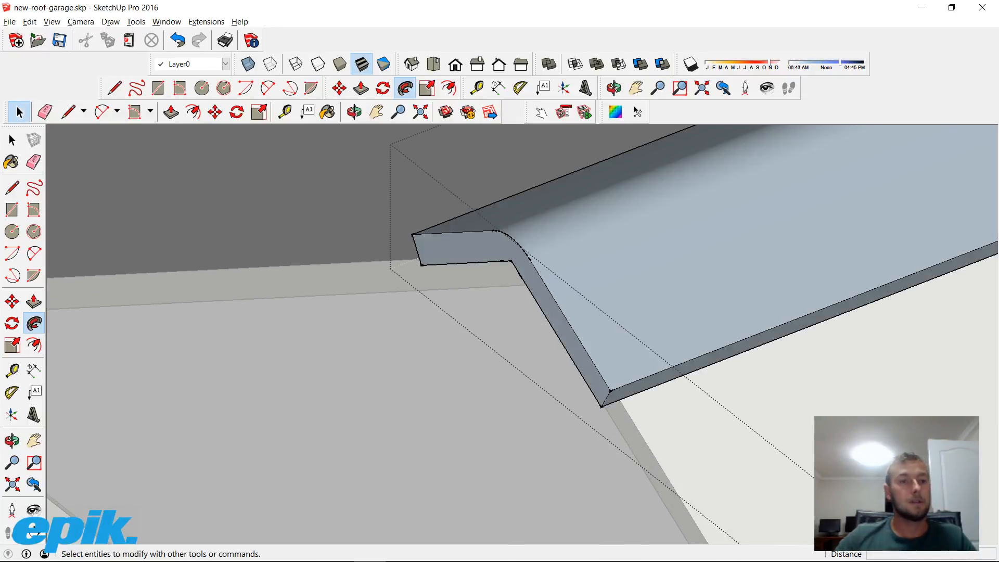
Reverse all faces of the extruded ridge cap along both wings and leave the group
middle_click_drag(468, 312, 552, 249)
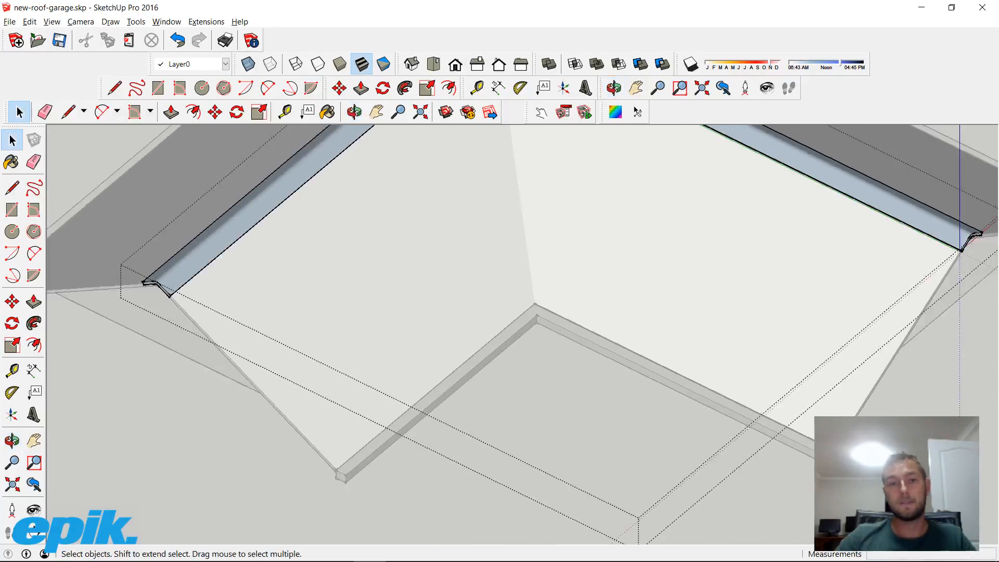
scroll(520, 271, "down", 5)
scroll(623, 226, "up", 4)
left_click(624, 268)
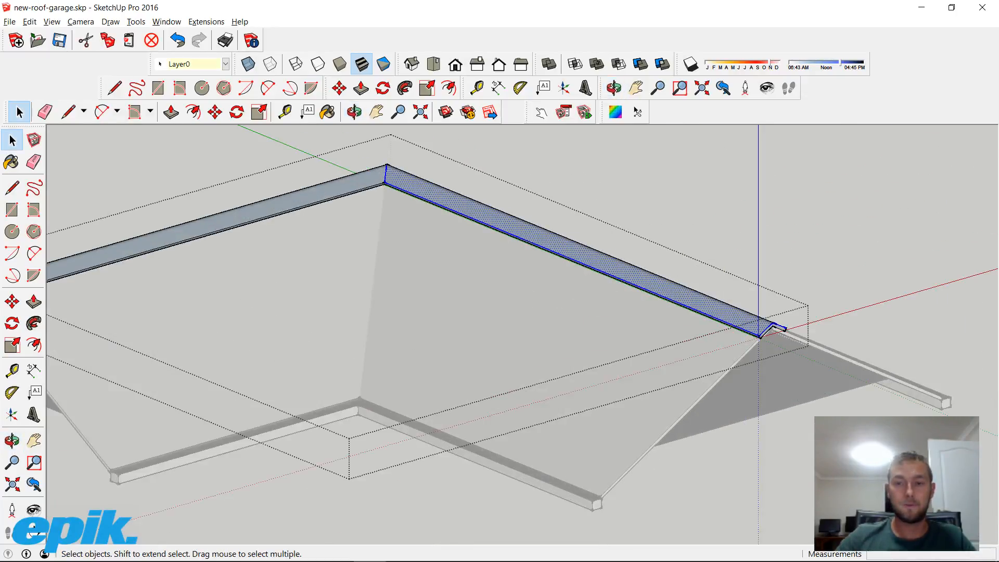
right_click(603, 261)
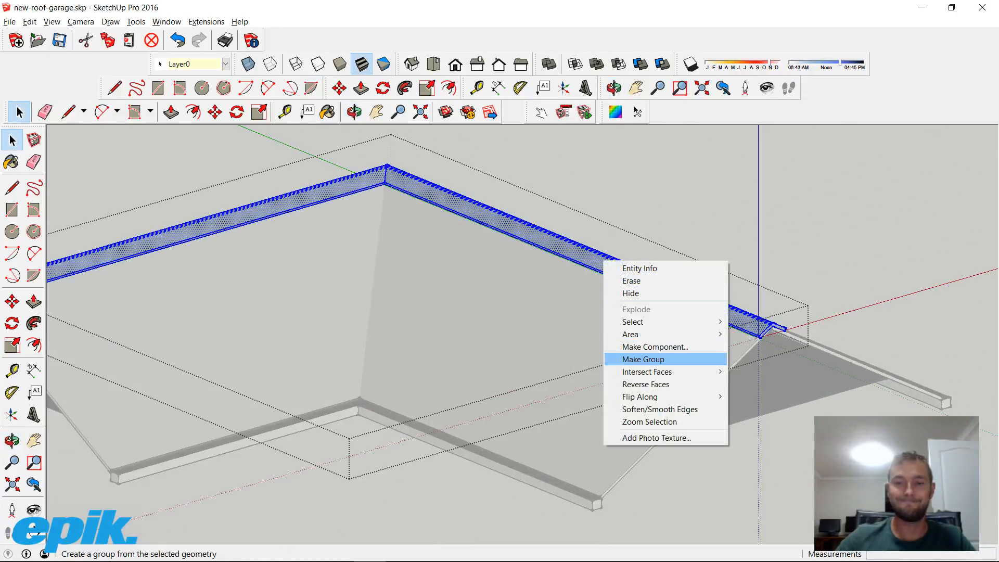
left_click(645, 384)
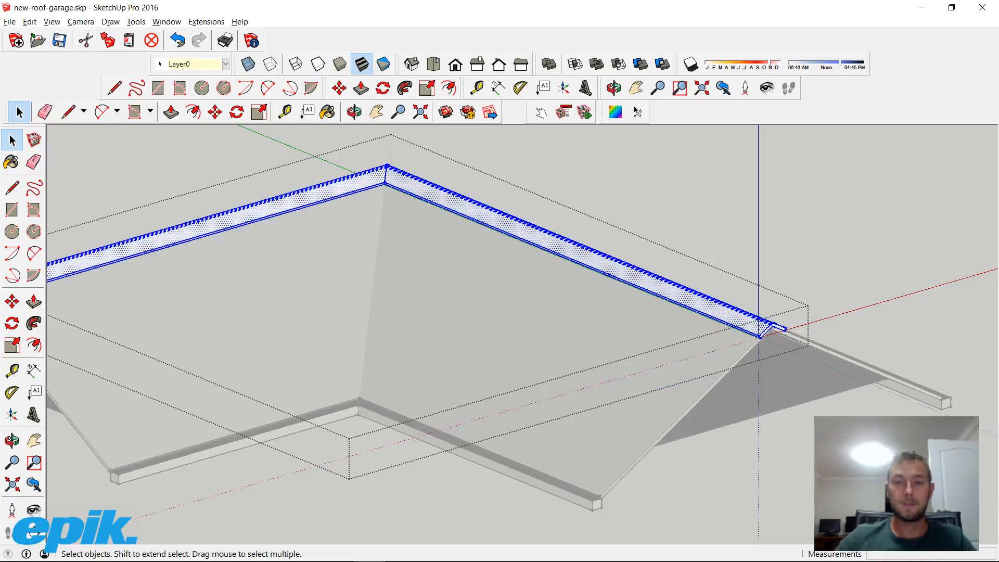
key("Escape")
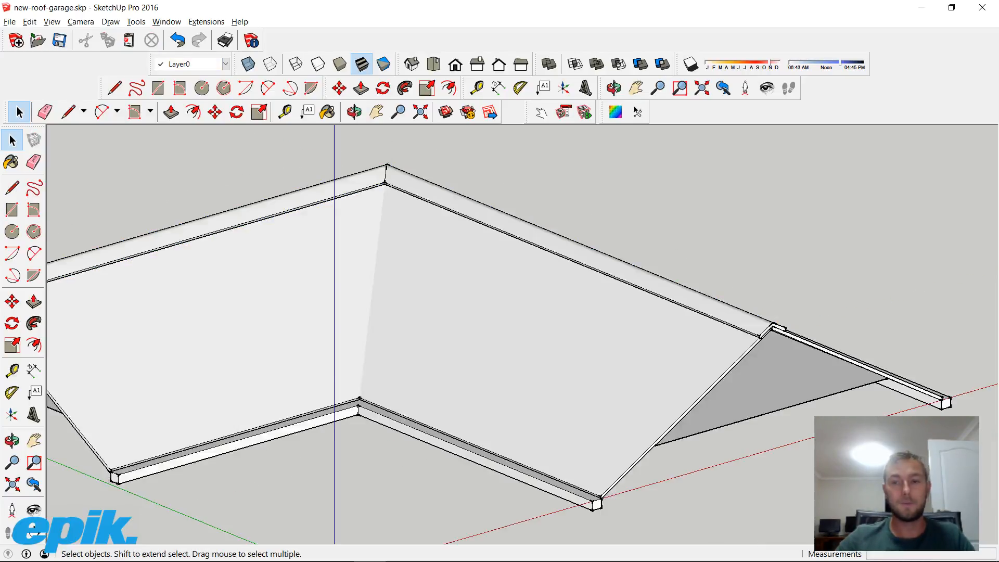
Switch the camera from parallel projection to perspective
middle_click_drag(645, 384, 614, 359)
scroll(752, 363, "down", 3)
middle_click_drag(729, 362, 749, 409)
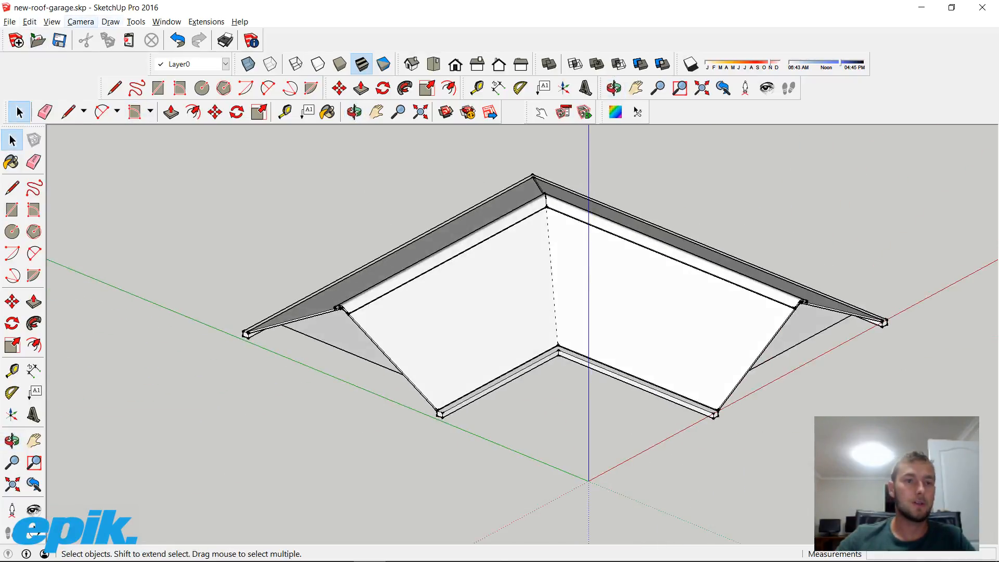
left_click(81, 21)
mouse_move(52, 21)
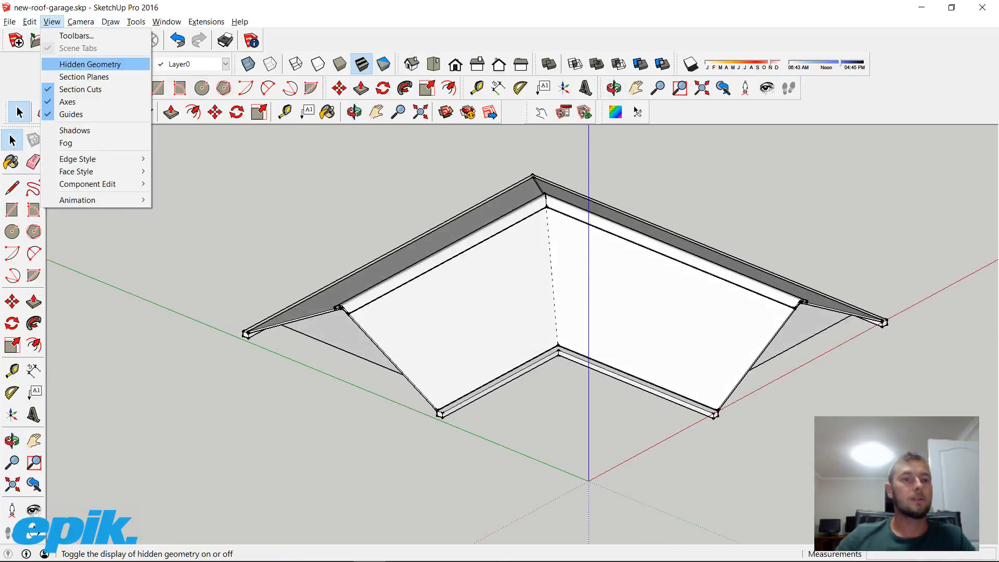
left_click(123, 89)
Examine the finished roof from all sides, checking the ridge cap, gable ends, valley and eave beams
middle_click_drag(520, 312, 587, 218)
middle_click_drag(468, 235, 676, 354)
middle_click_drag(494, 286, 635, 354)
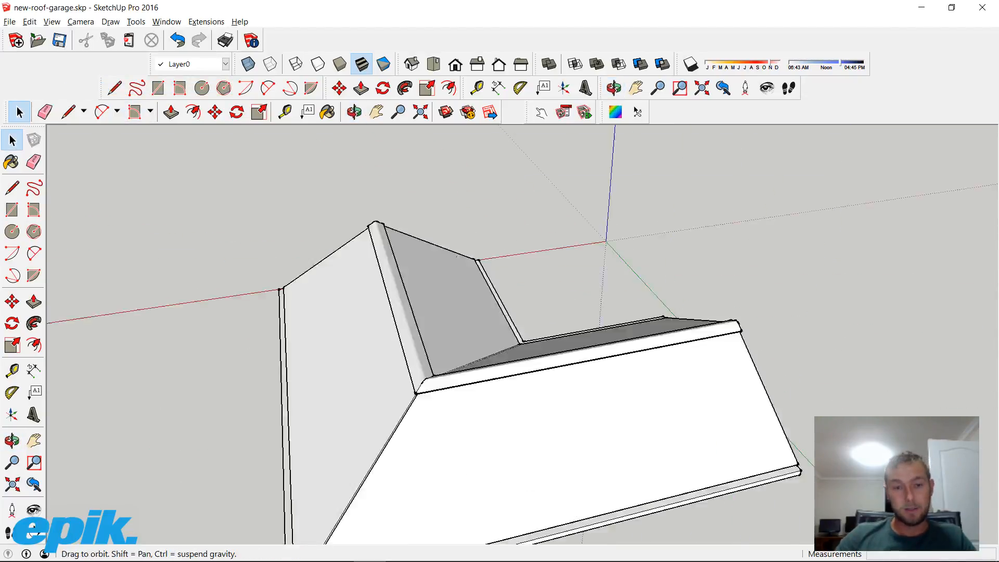
middle_click_drag(456, 256, 598, 271)
middle_click_drag(650, 291, 390, 271)
middle_click_drag(651, 271, 390, 312)
middle_click_drag(572, 312, 481, 250)
middle_click_drag(598, 218, 624, 229)
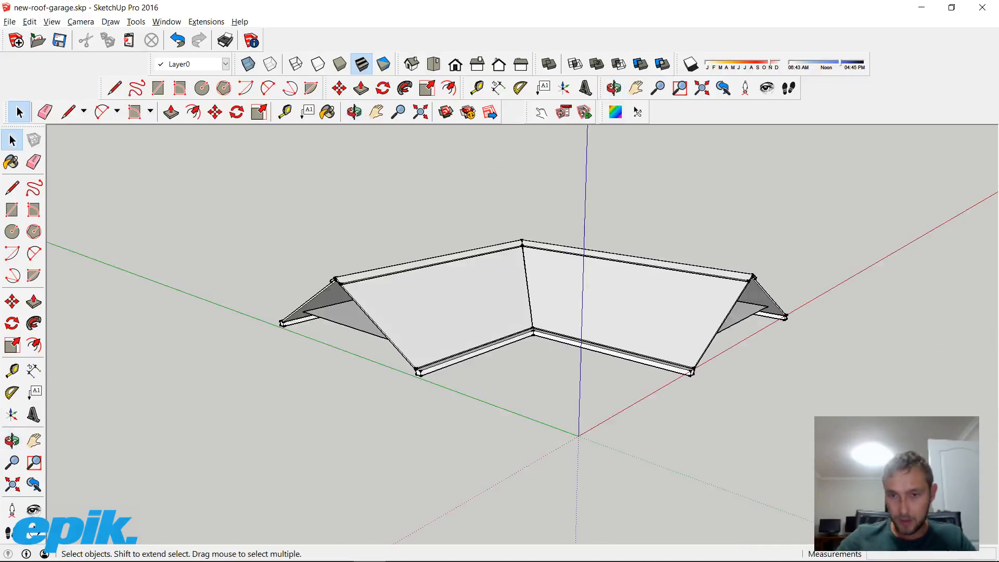
scroll(637, 328, "up", 3)
middle_click_drag(520, 312, 578, 364)
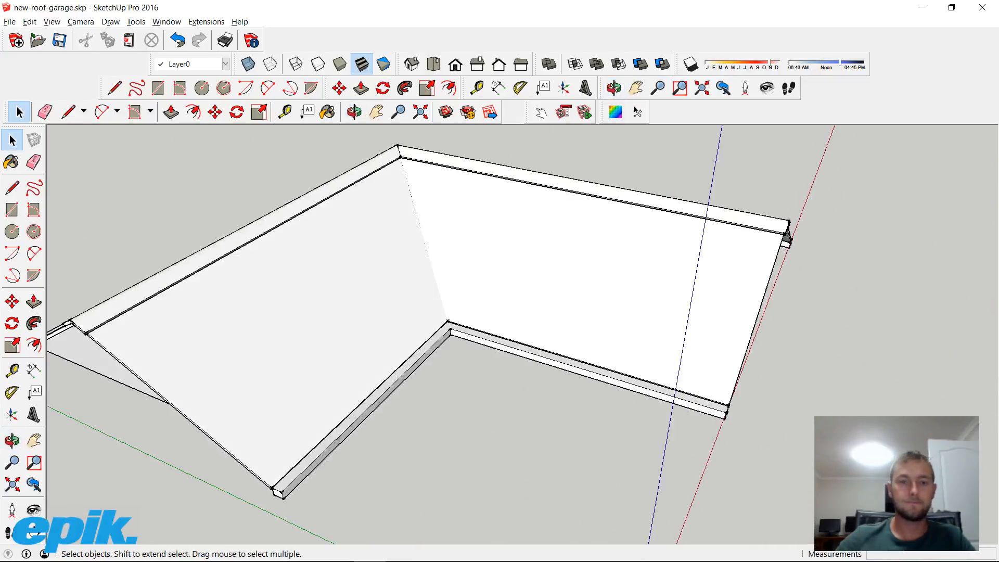
key("alt+Tab")
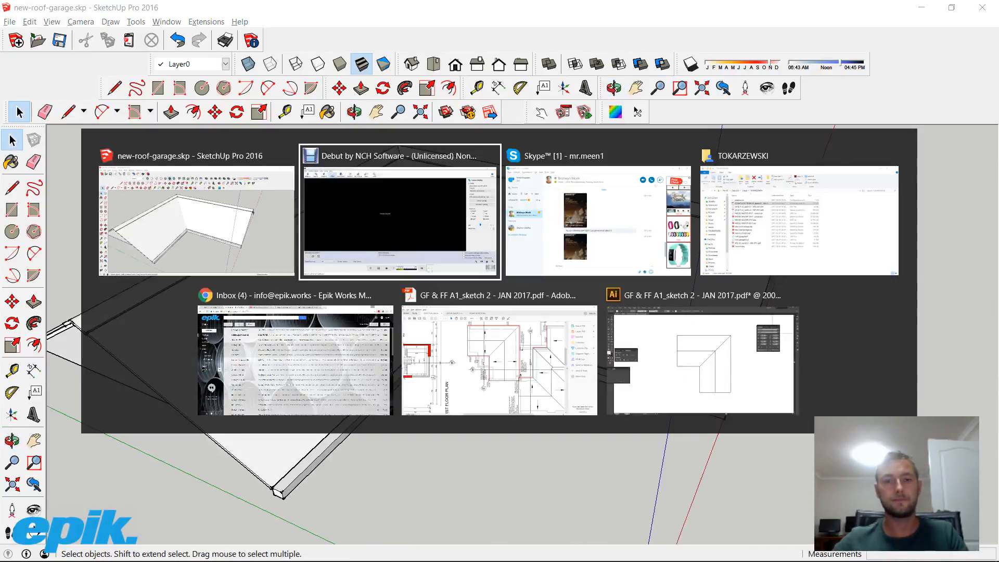